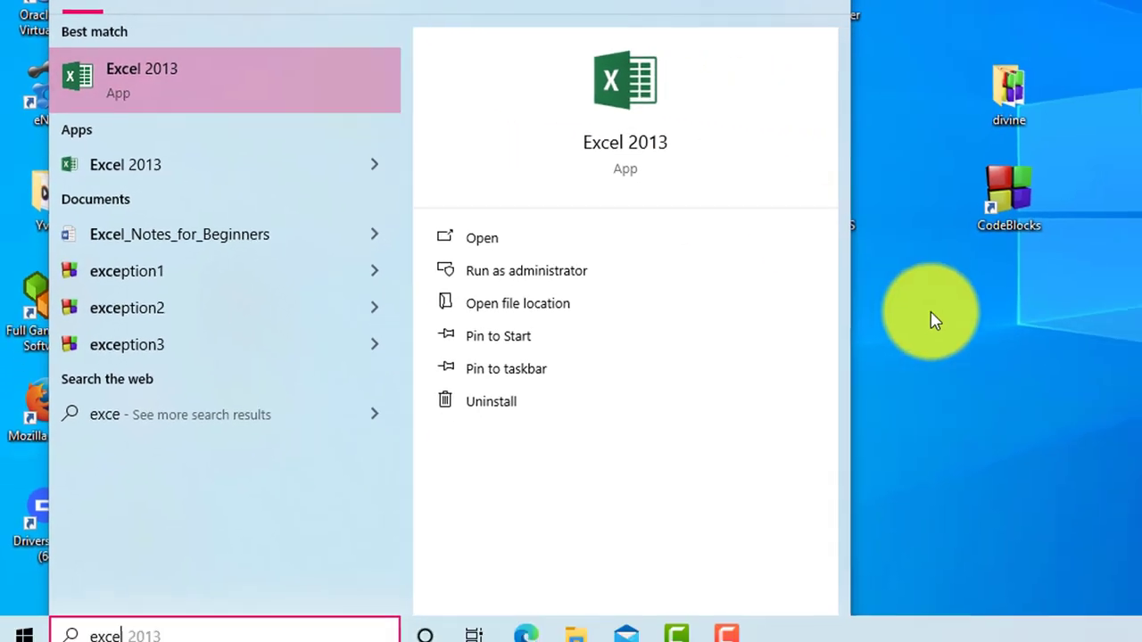
Step: Start Excel 2013 from its desktop shortcut, dismiss the activation wizard and create a blank workbook
key("Escape")
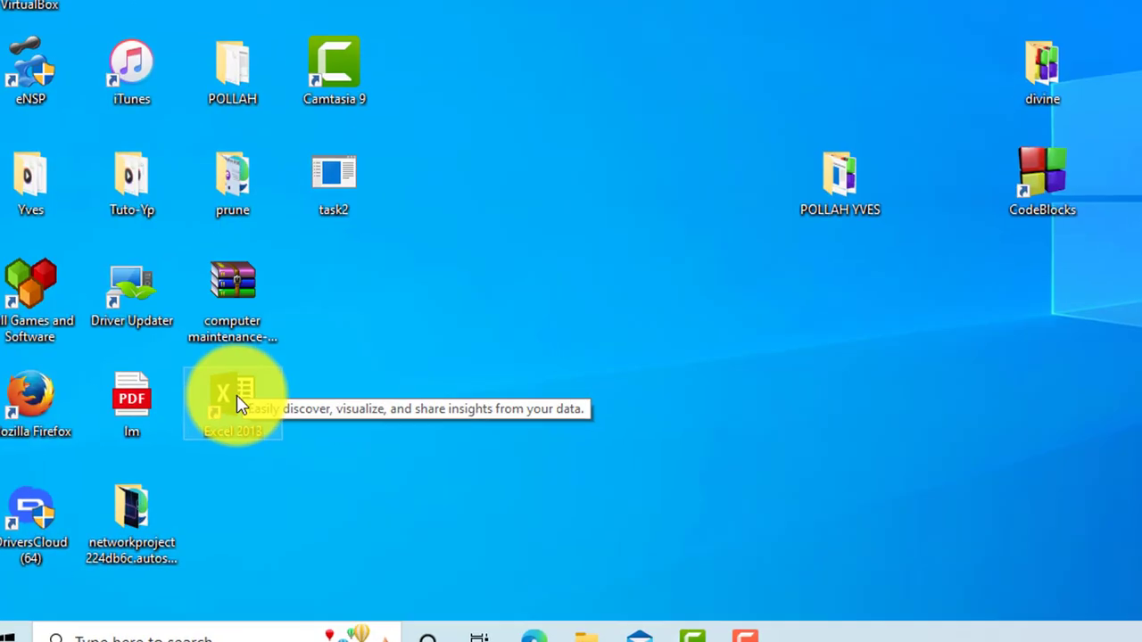
double_click(237, 402)
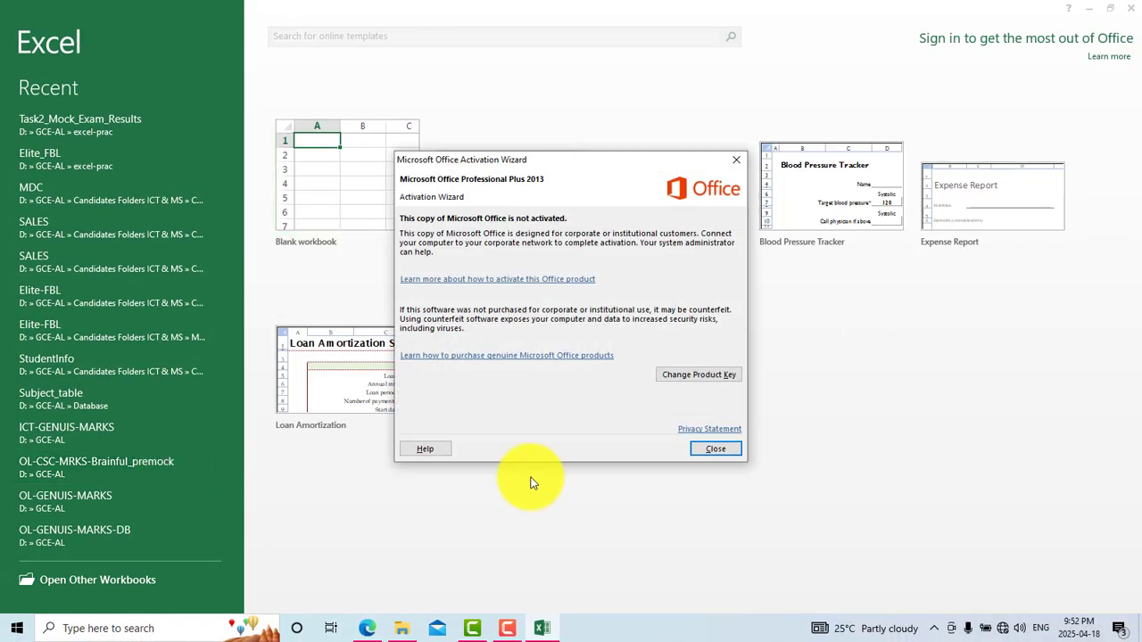
left_click(738, 160)
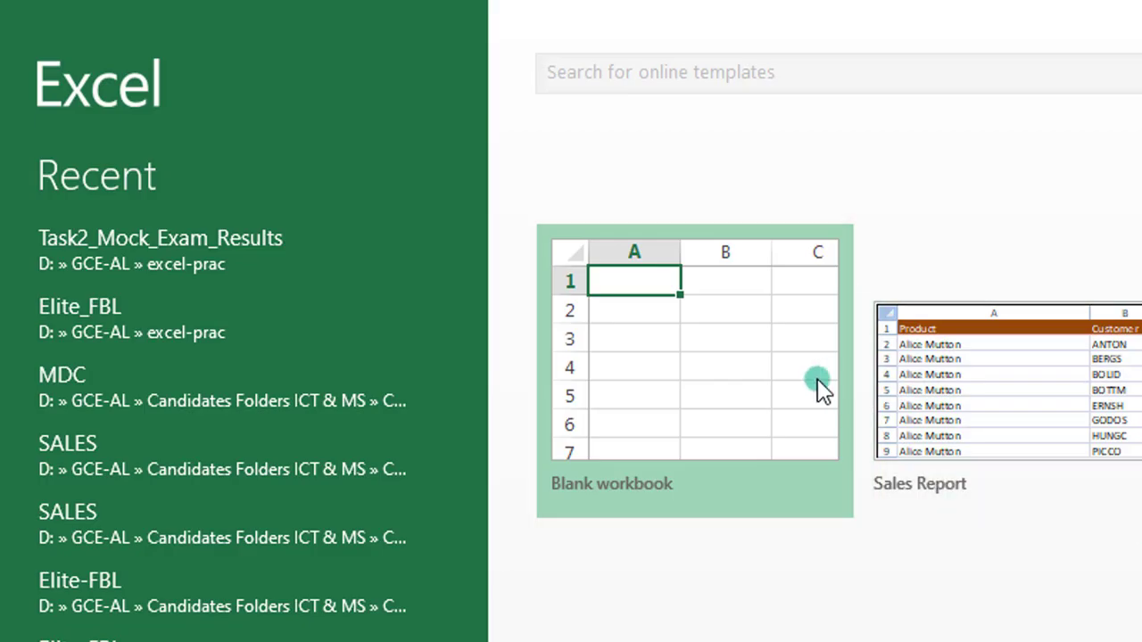
left_click(693, 362)
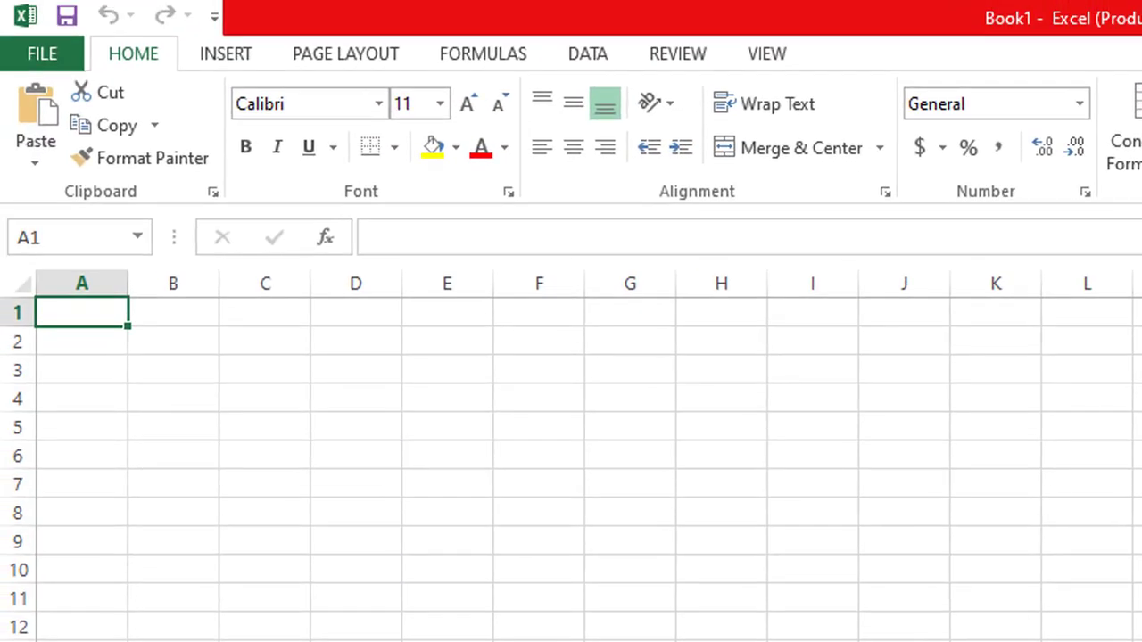
Step: Minimize the open windows and create a new folder named Excel on the desktop
key("ctrl+s")
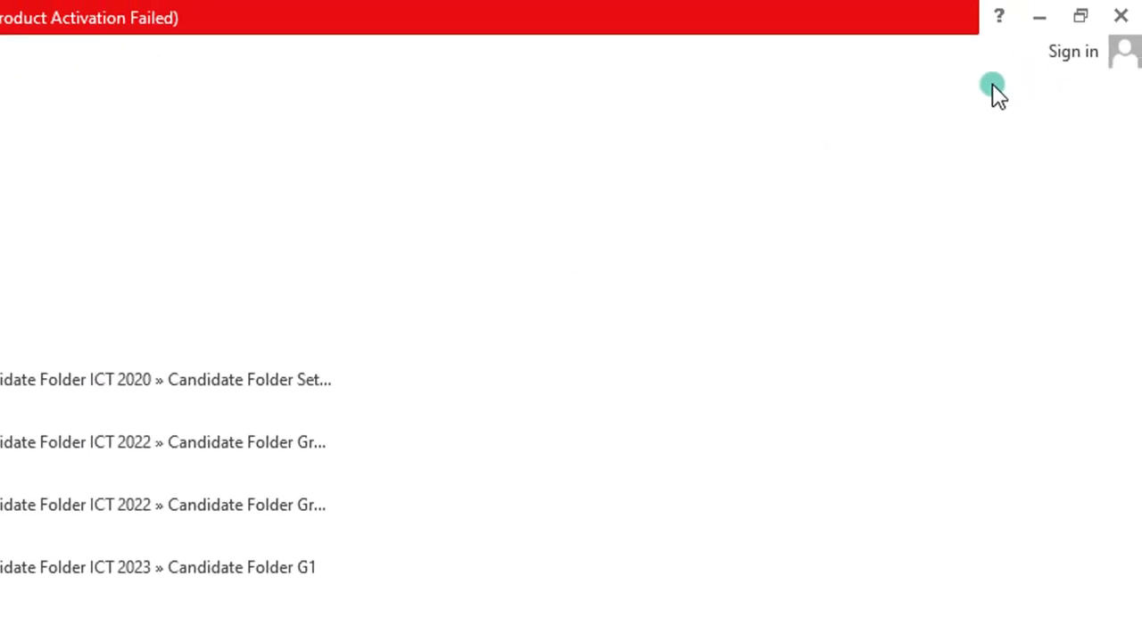
left_click(1041, 18)
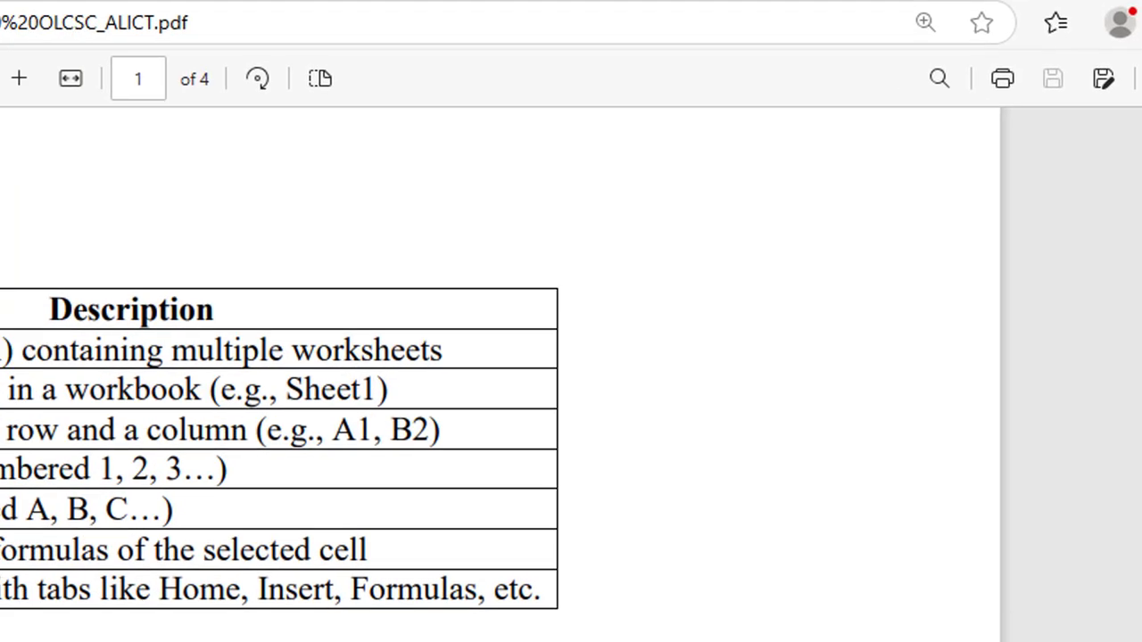
left_click(983, 23)
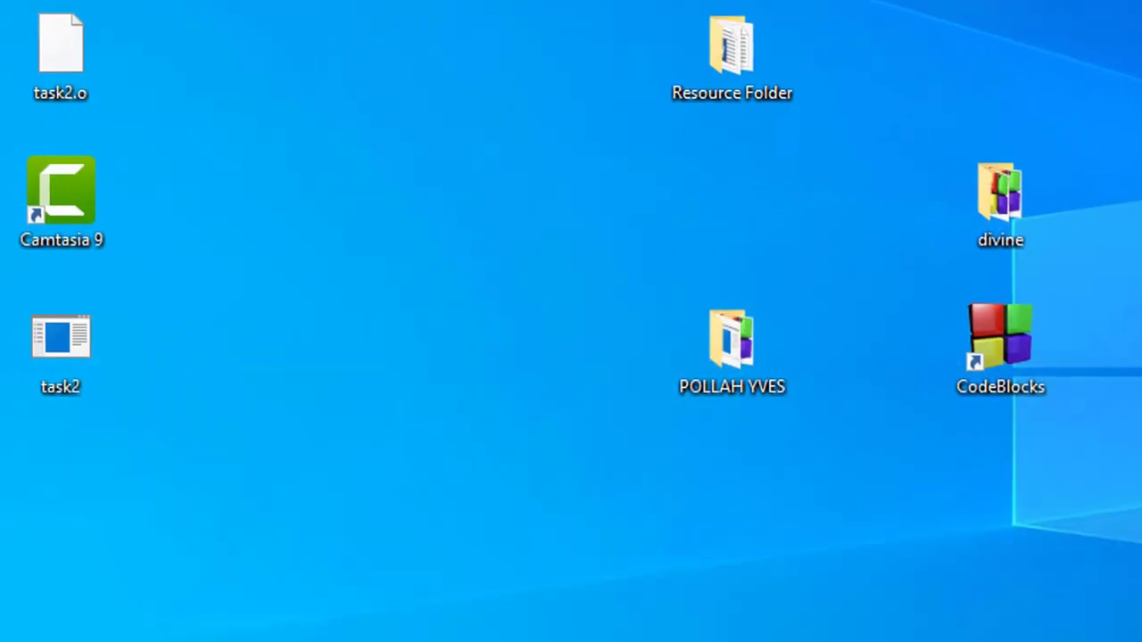
right_click(416, 199)
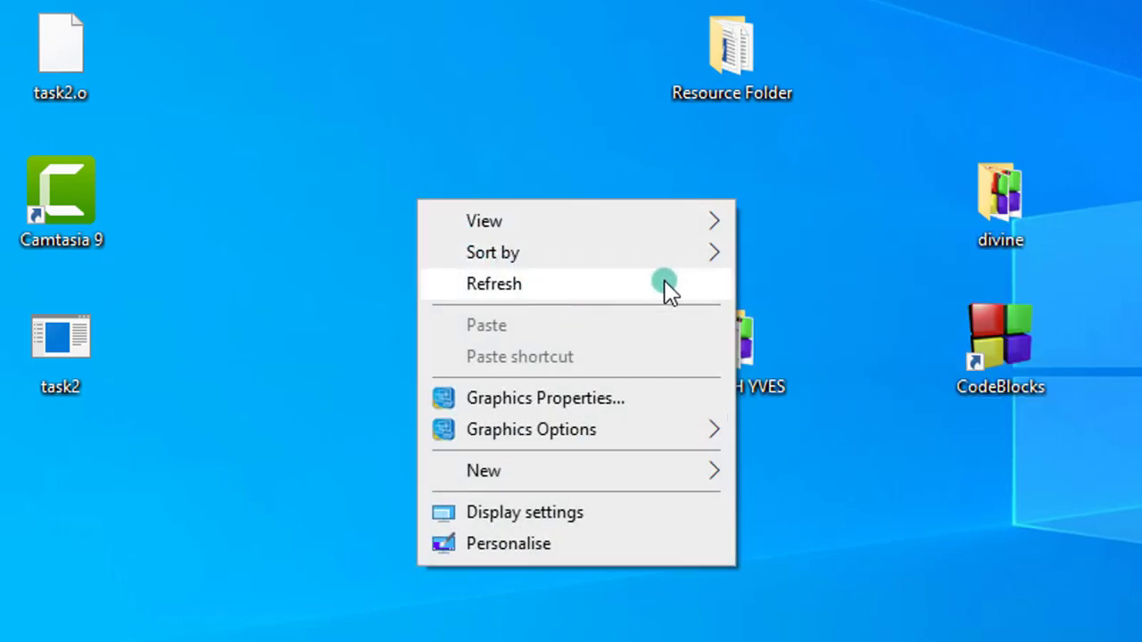
mouse_move(693, 480)
left_click(789, 479)
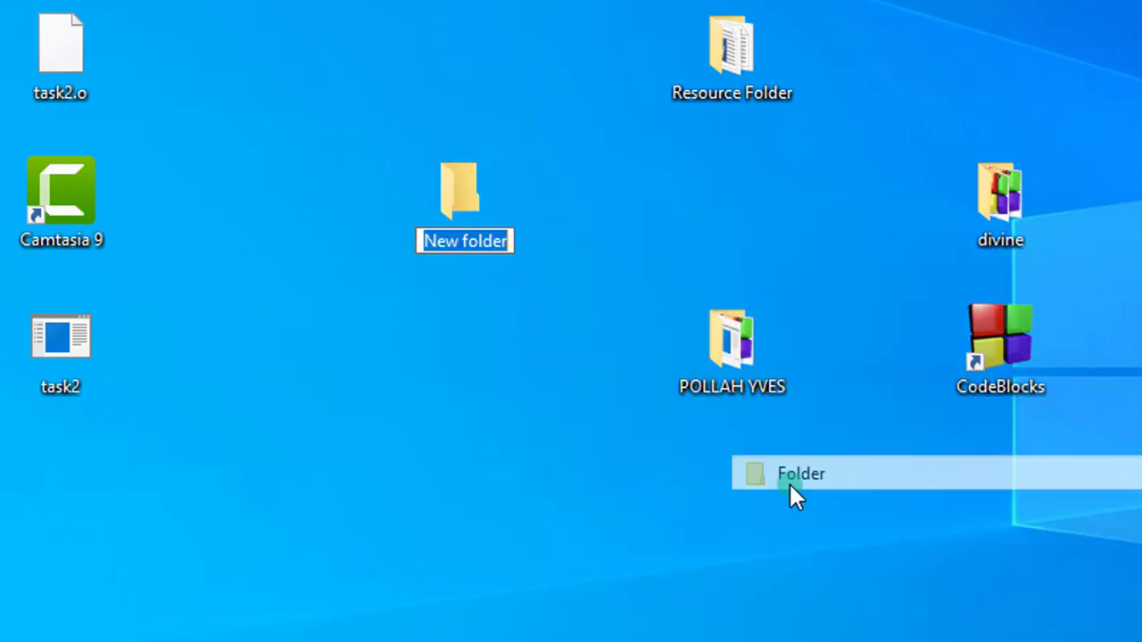
type("Exce")
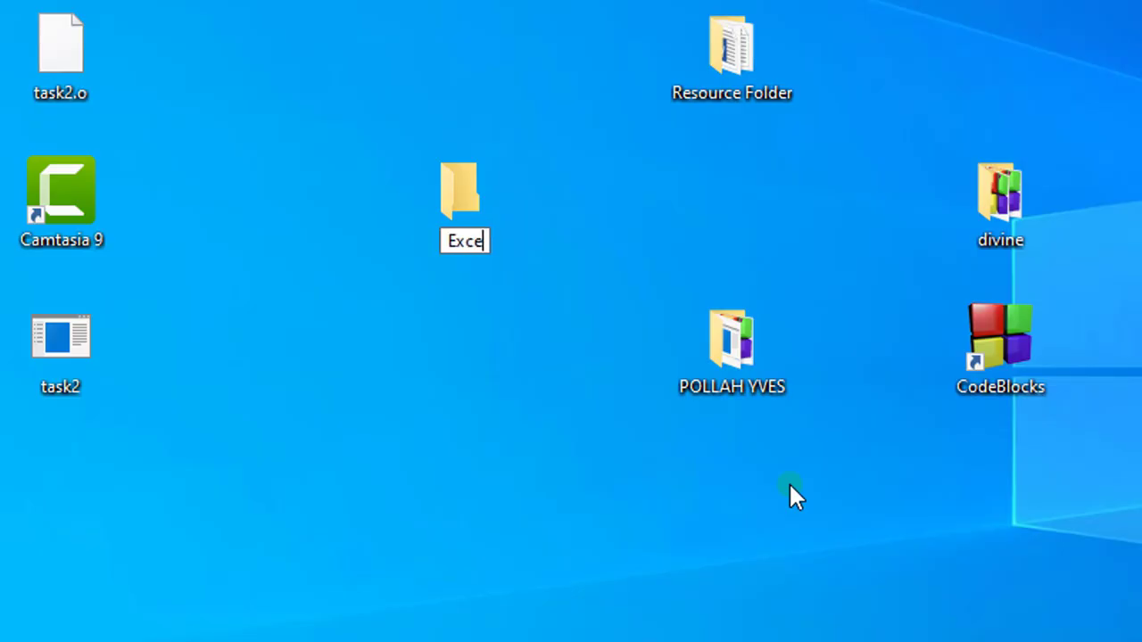
type("l")
key("Return")
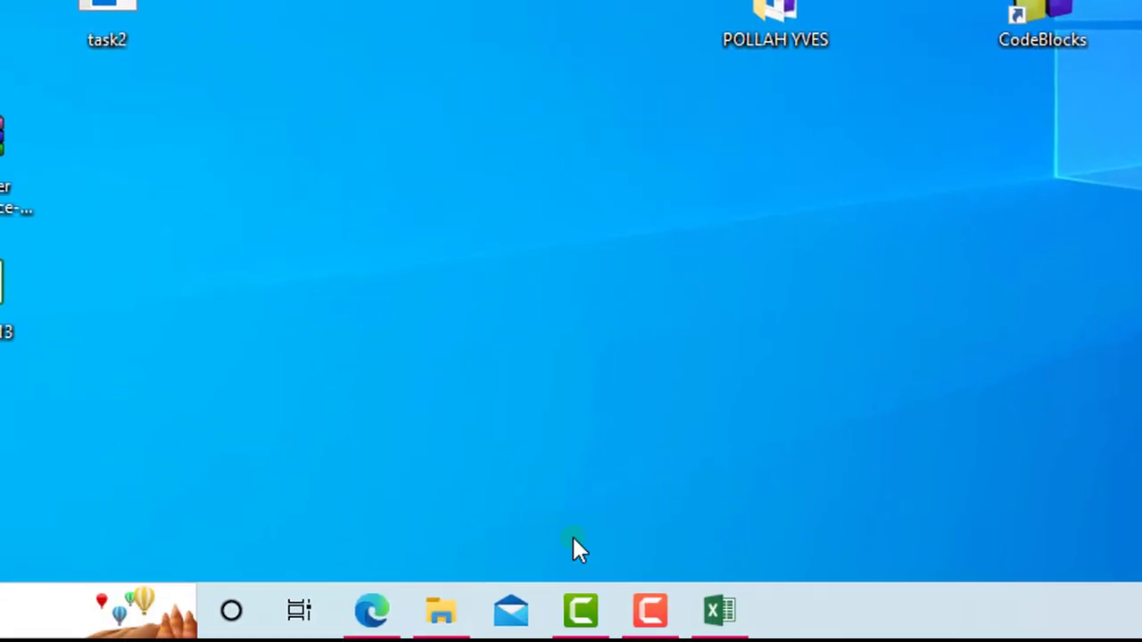
Step: Return to the blank workbook in Excel and start saving it to the Excel folder on the desktop
left_click(716, 612)
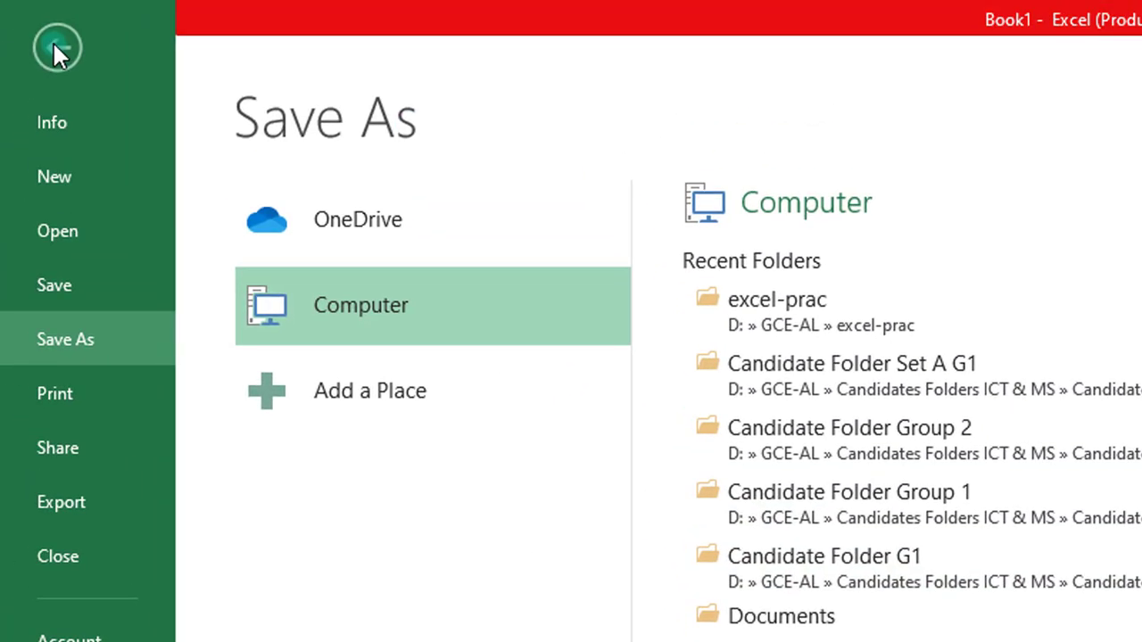
left_click(54, 45)
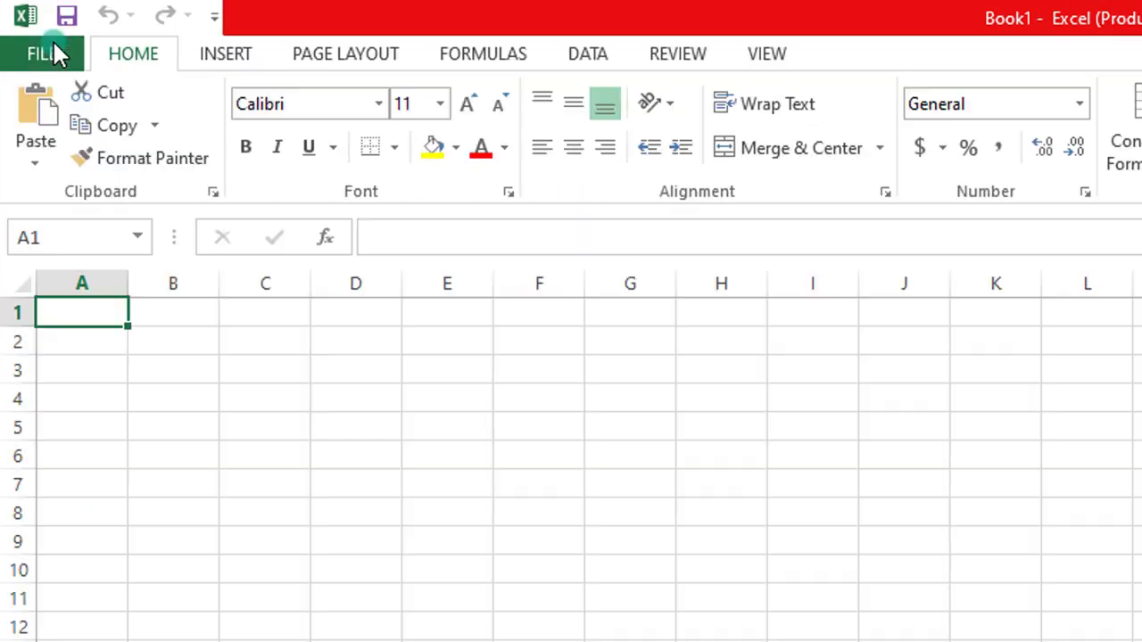
left_click(54, 44)
left_click(53, 44)
left_click(42, 55)
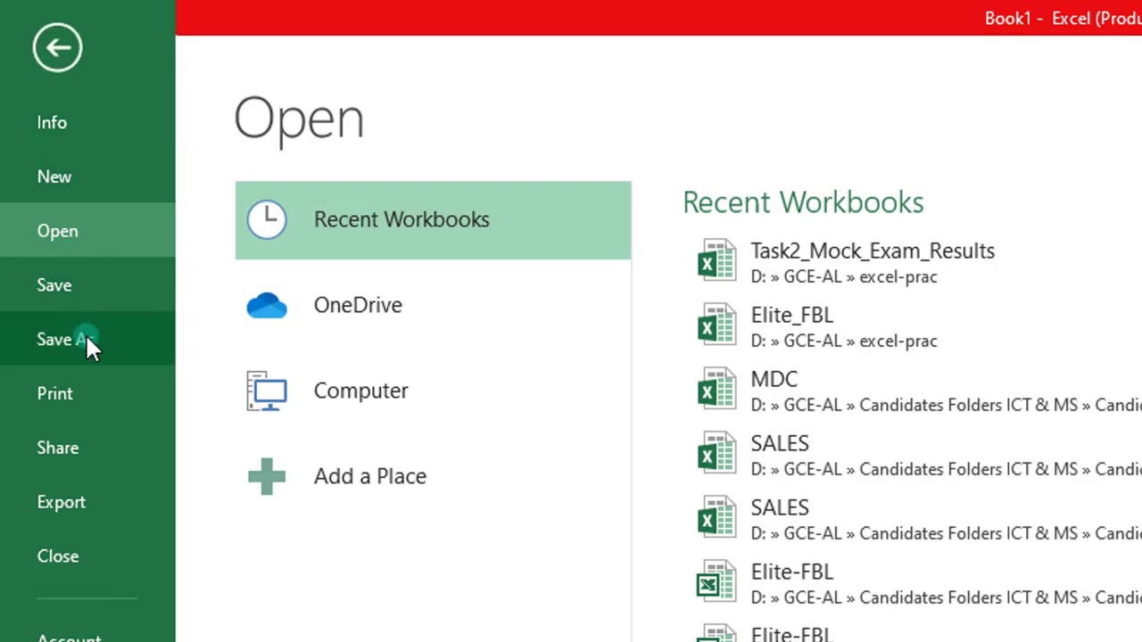
left_click(88, 343)
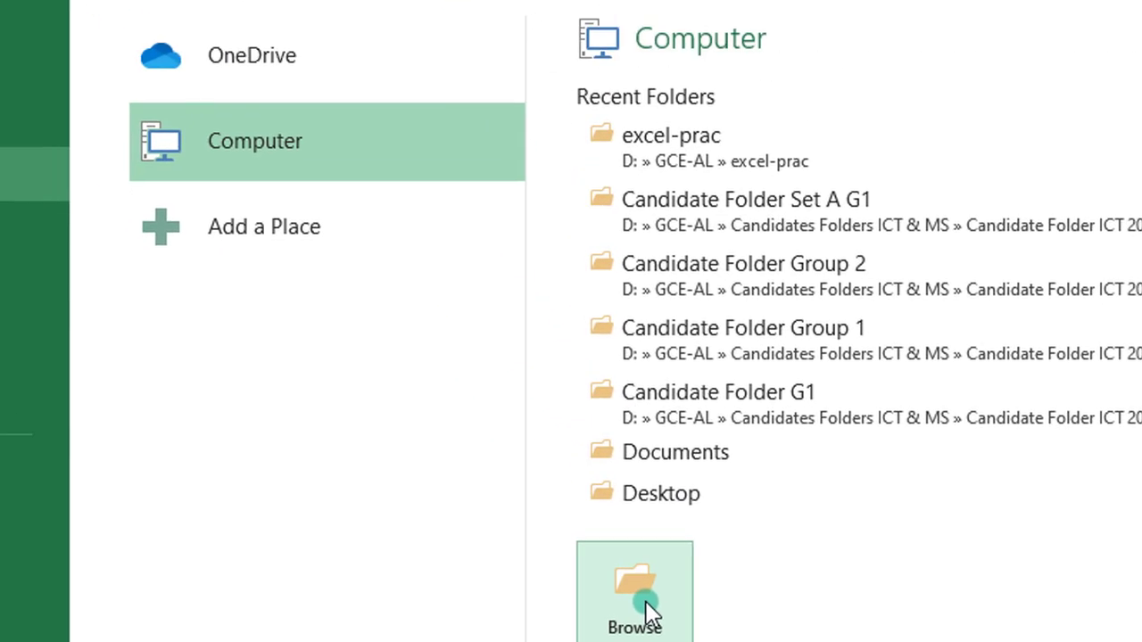
left_click(647, 614)
left_click(176, 236)
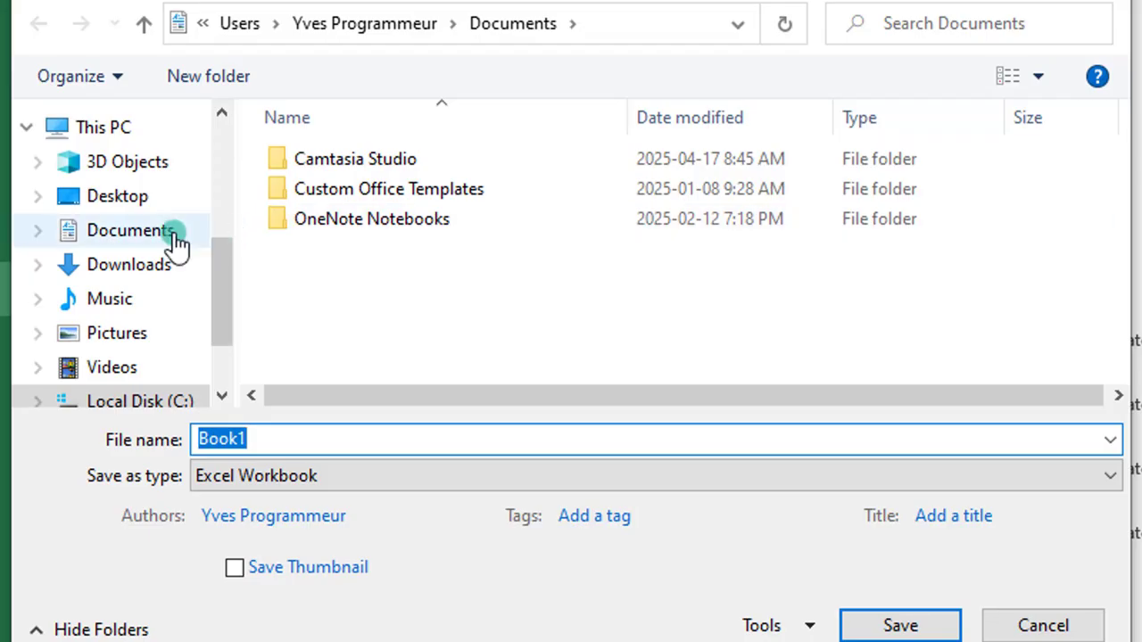
left_click(128, 198)
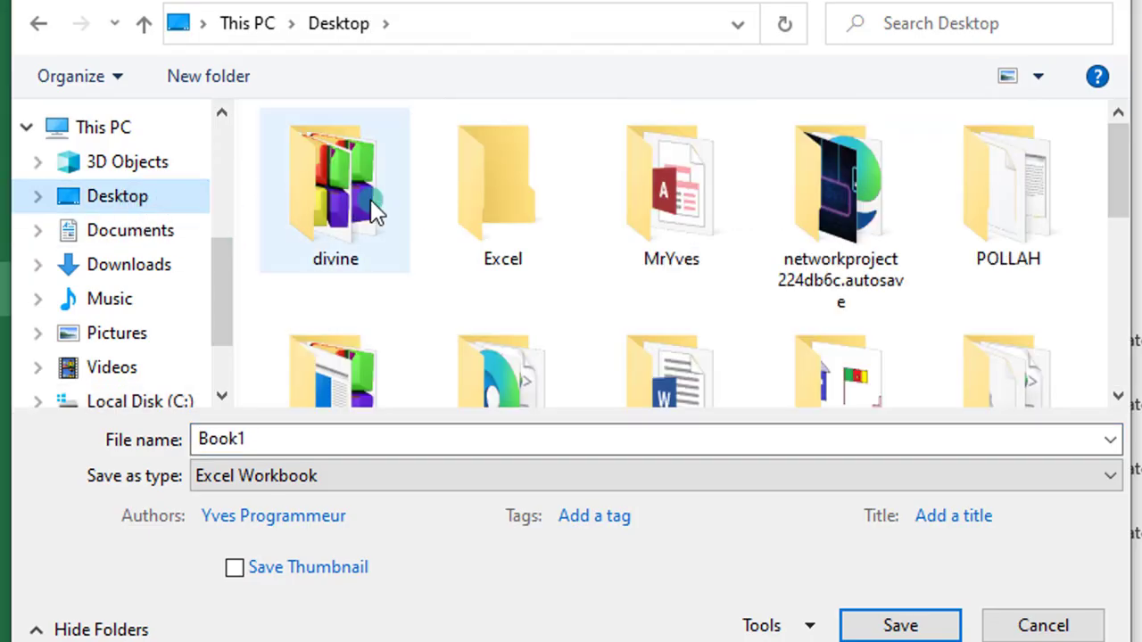
double_click(494, 204)
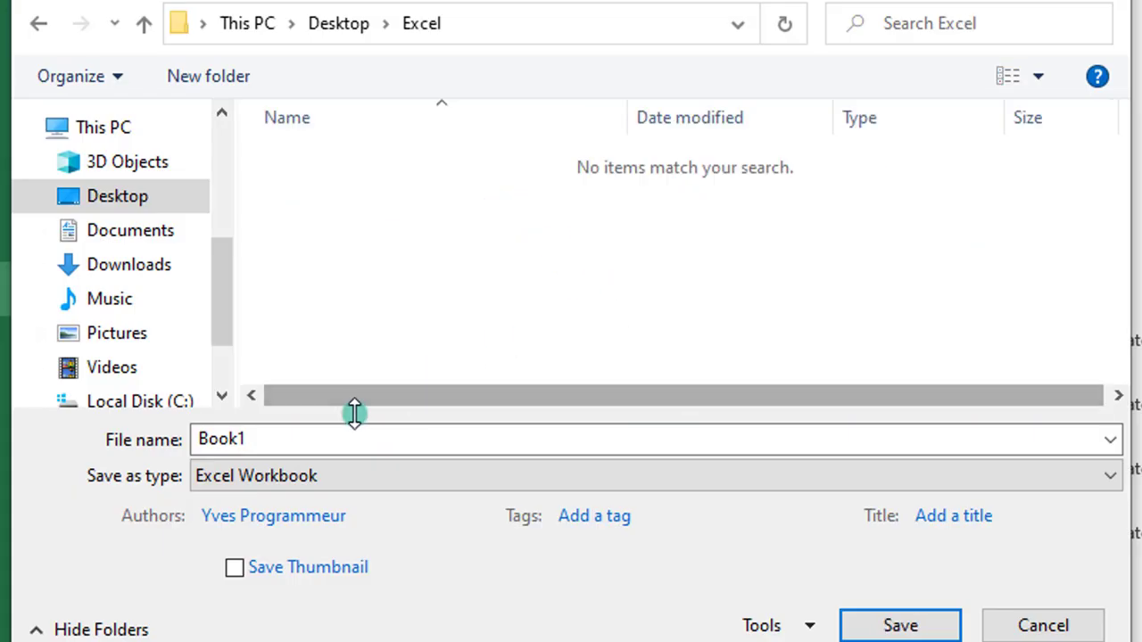
Step: Save the workbook in that folder as Book1, with Excel Workbook as the file type
double_click(268, 437)
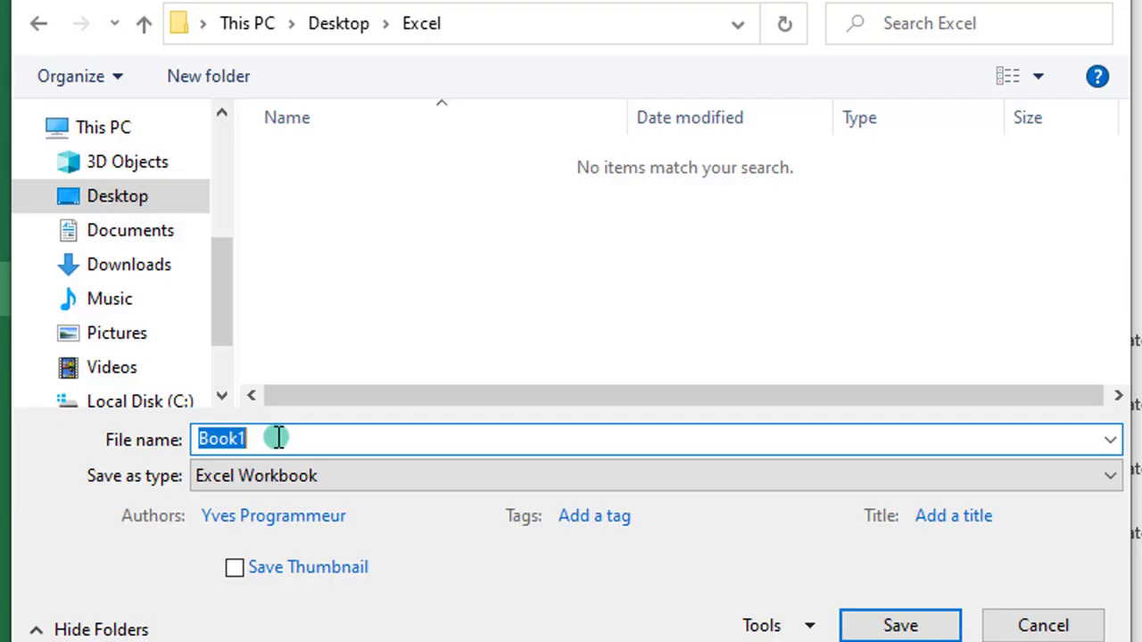
left_click(279, 437)
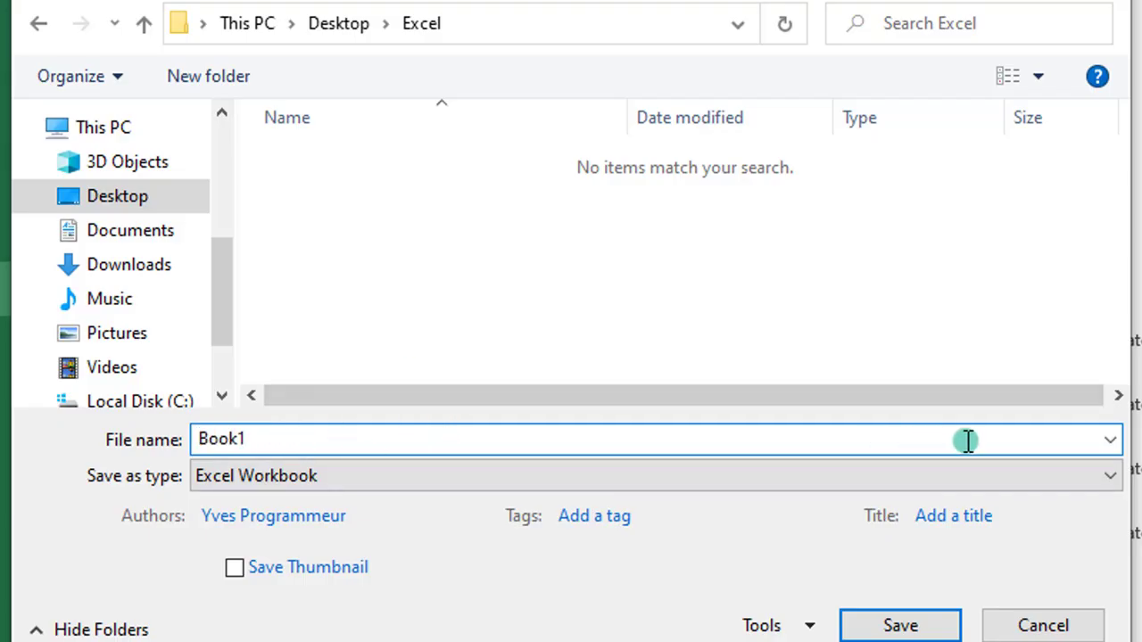
left_click(1110, 482)
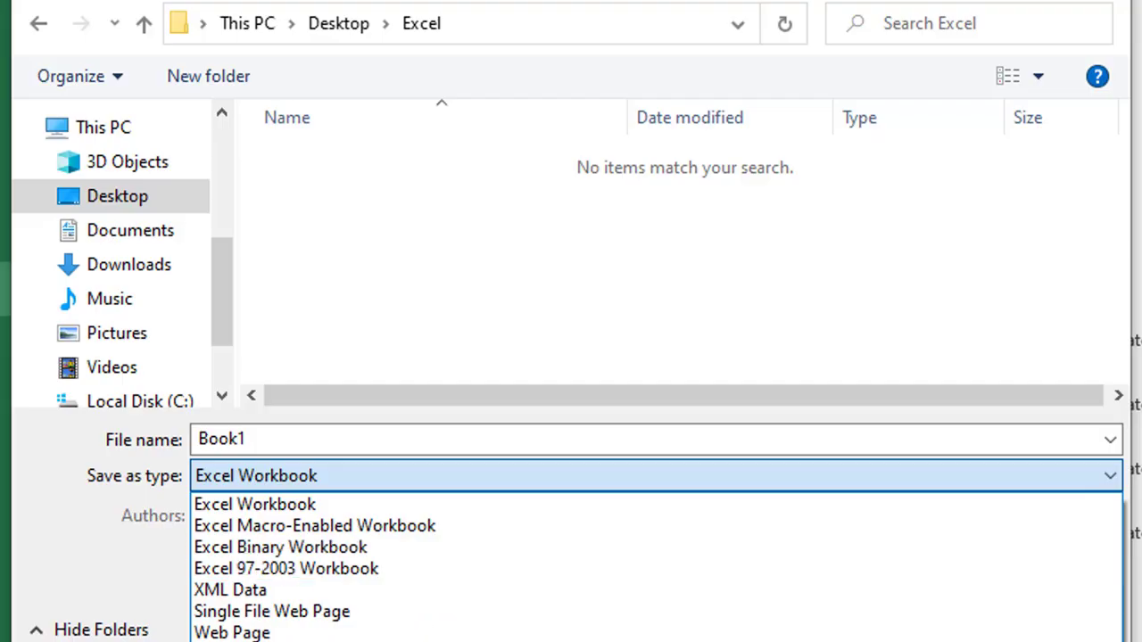
left_click(314, 479)
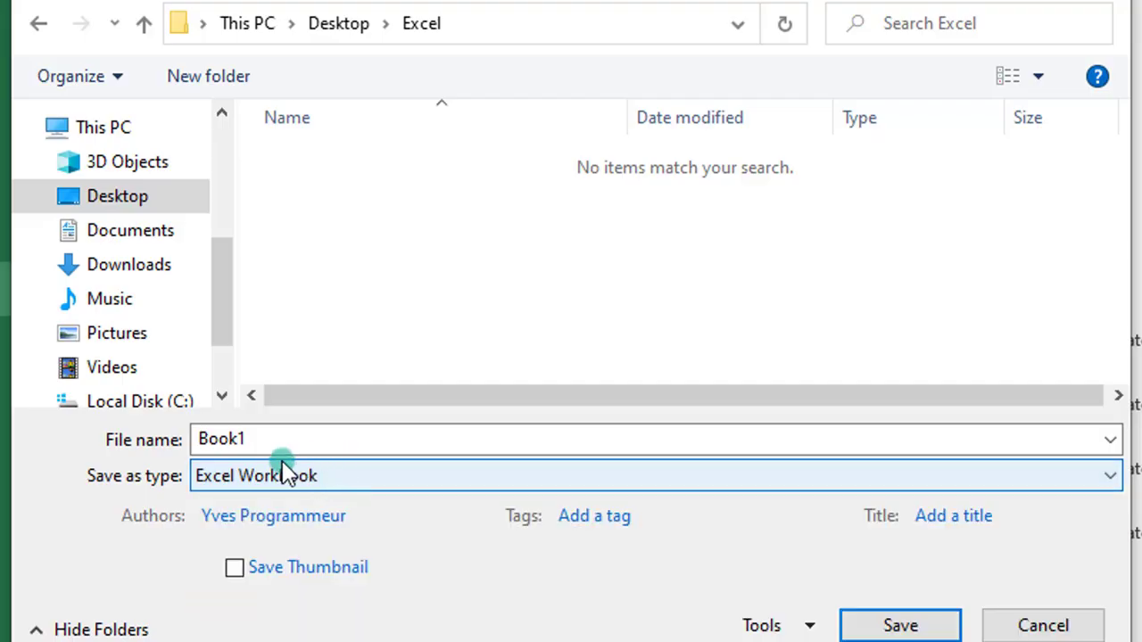
left_click(930, 624)
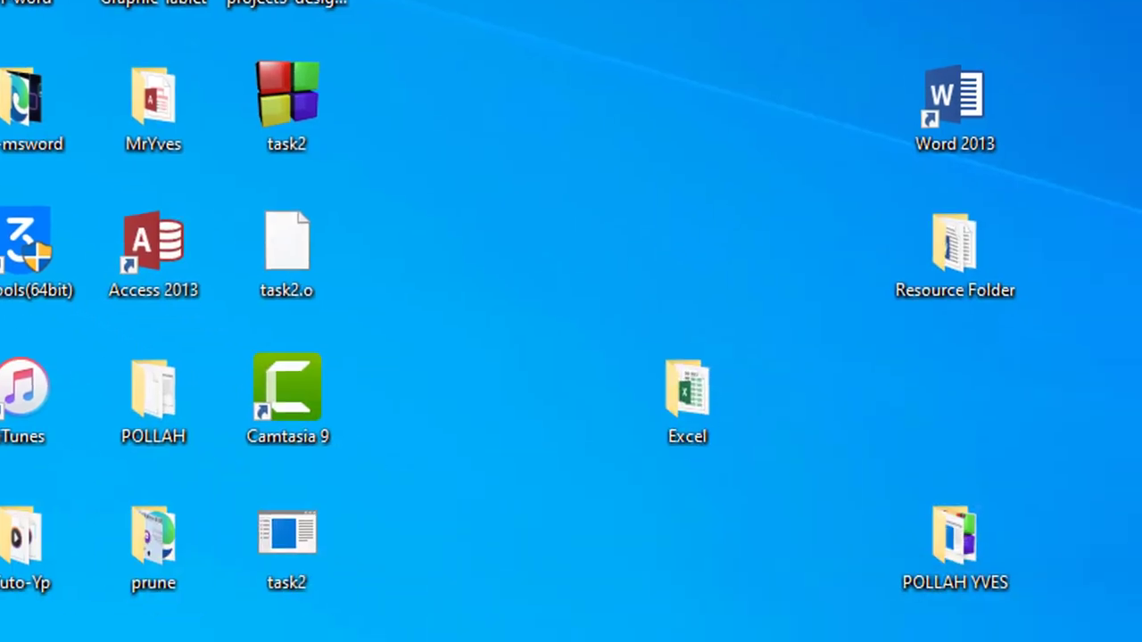
Step: Check the desktop's Excel folder, and review the Worksheet entry in the PDF notes' Excel Interface Overview table
double_click(483, 294)
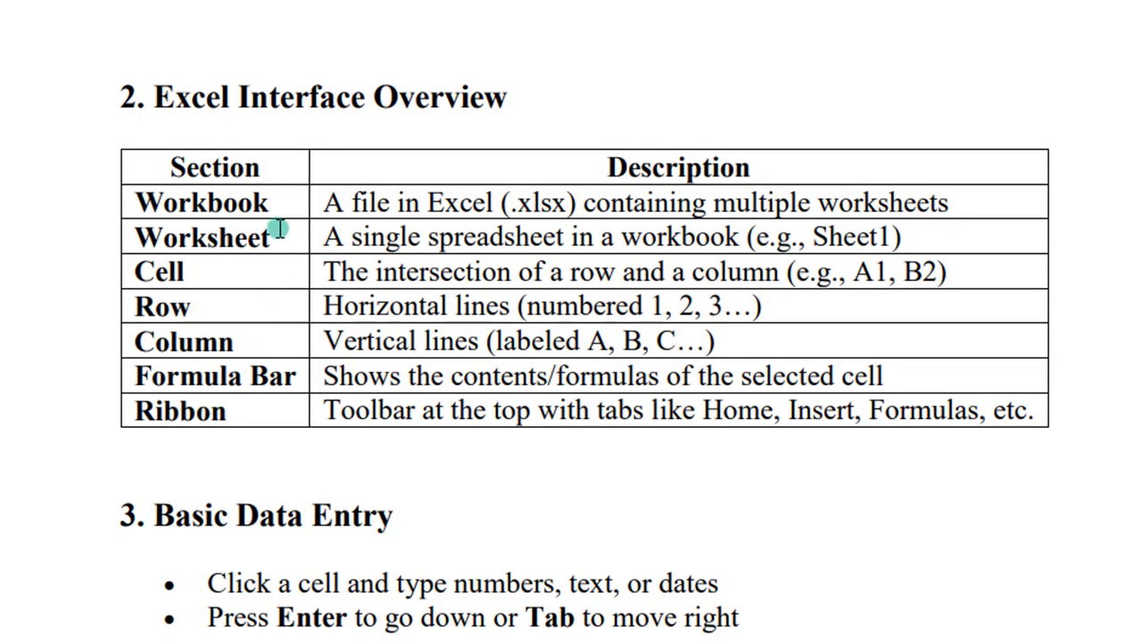
left_click_drag(278, 230, 140, 237)
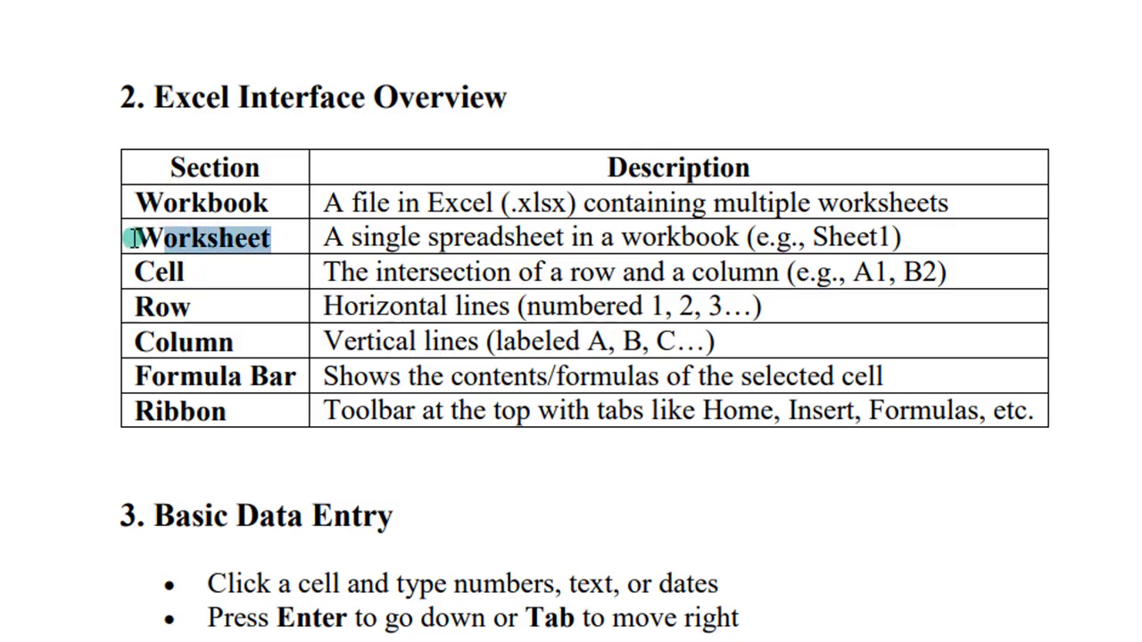
left_click(323, 241)
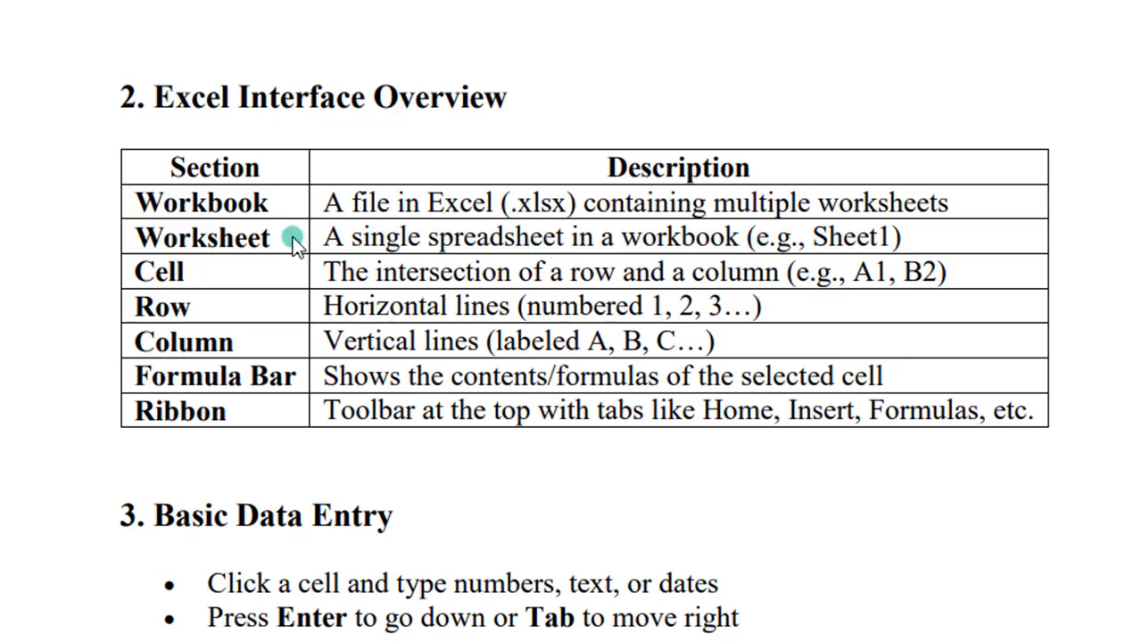
left_click_drag(285, 238, 163, 238)
left_click(281, 209)
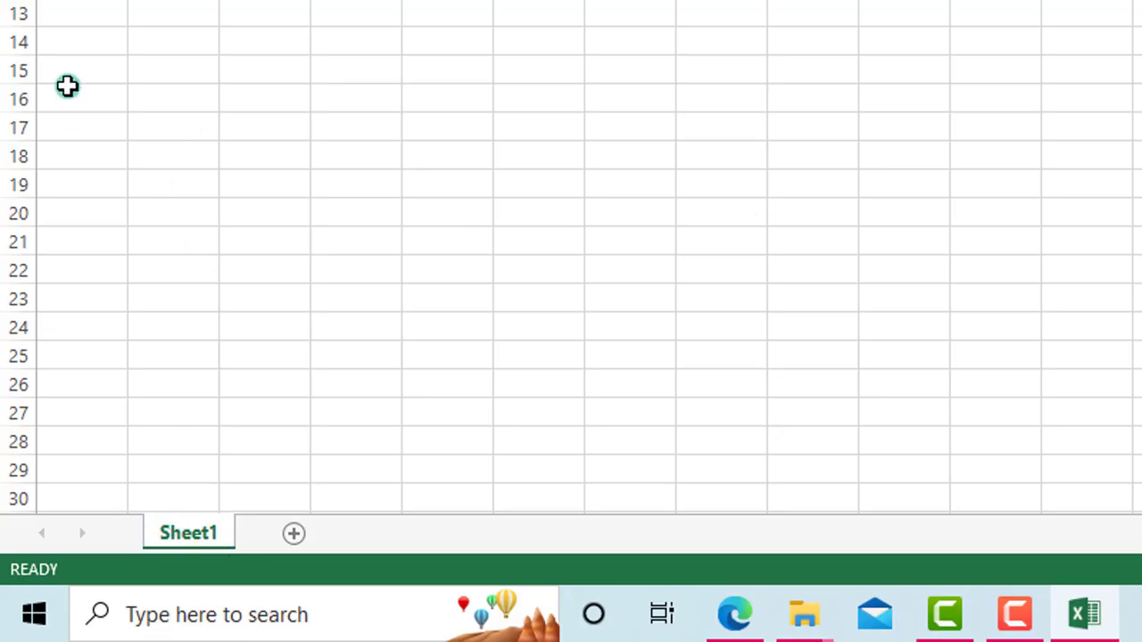
Step: Select cell C26 on Sheet1 of the workbook and add a second worksheet after Sheet1
left_click(186, 528)
left_click(299, 385)
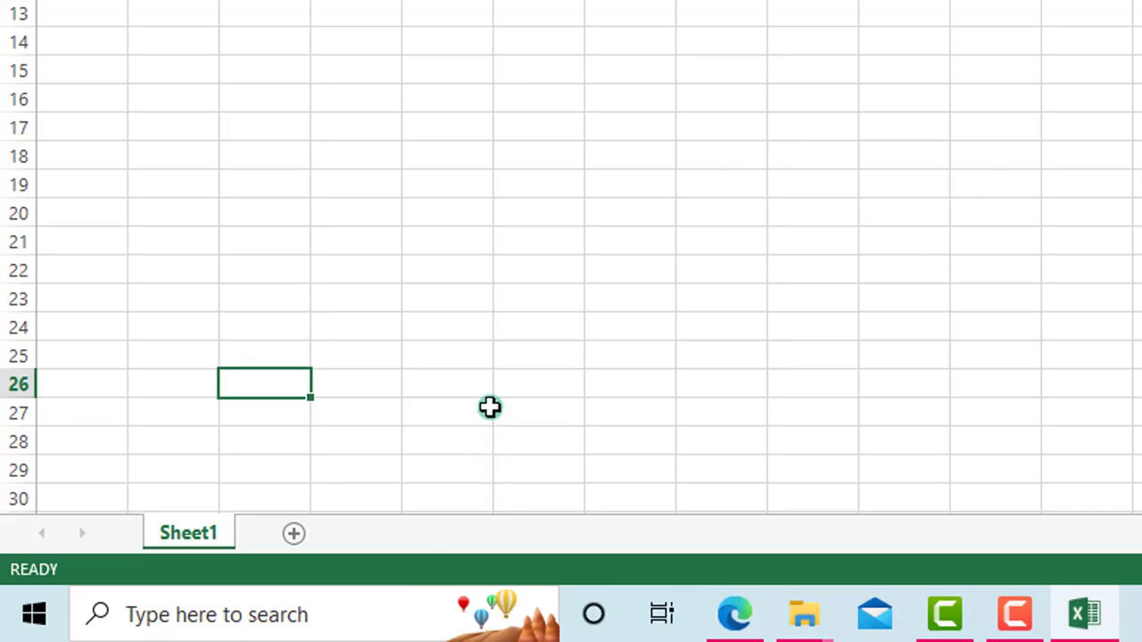
left_click(193, 533)
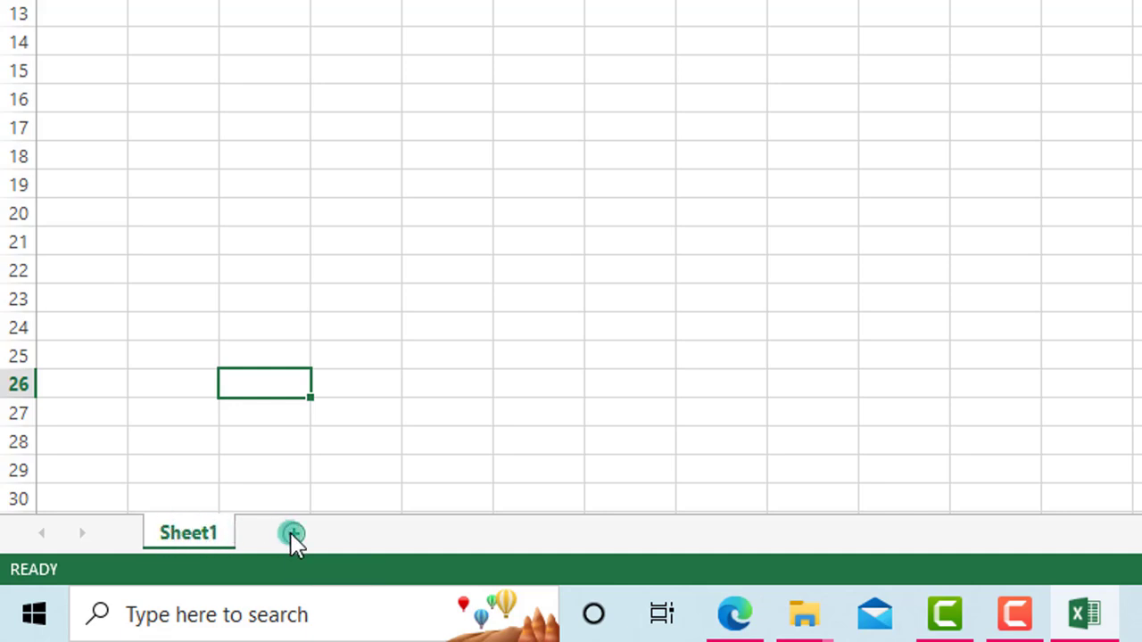
left_click(291, 537)
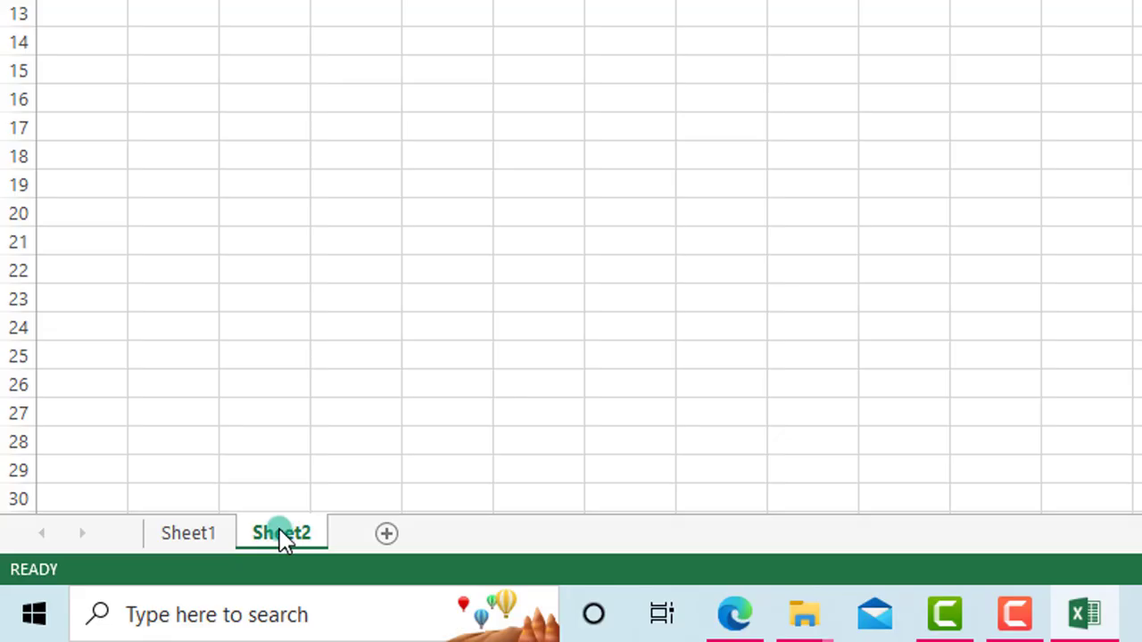
Step: Switch back and forth between Sheet1 and Sheet2 to view both worksheets, ending on Sheet1
left_click(190, 536)
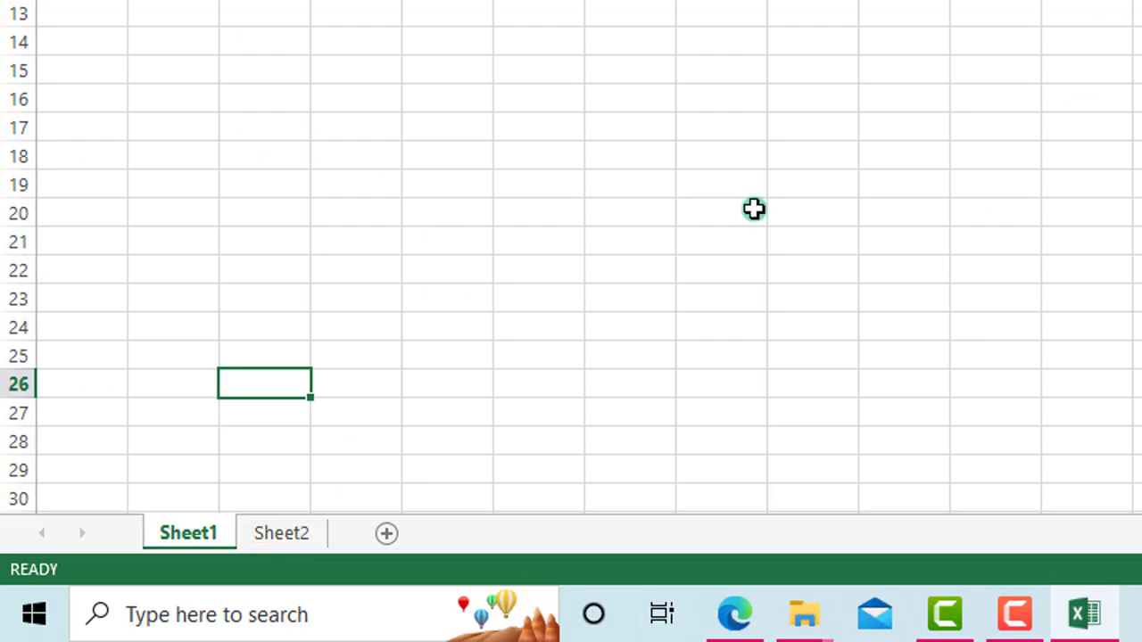
left_click(290, 534)
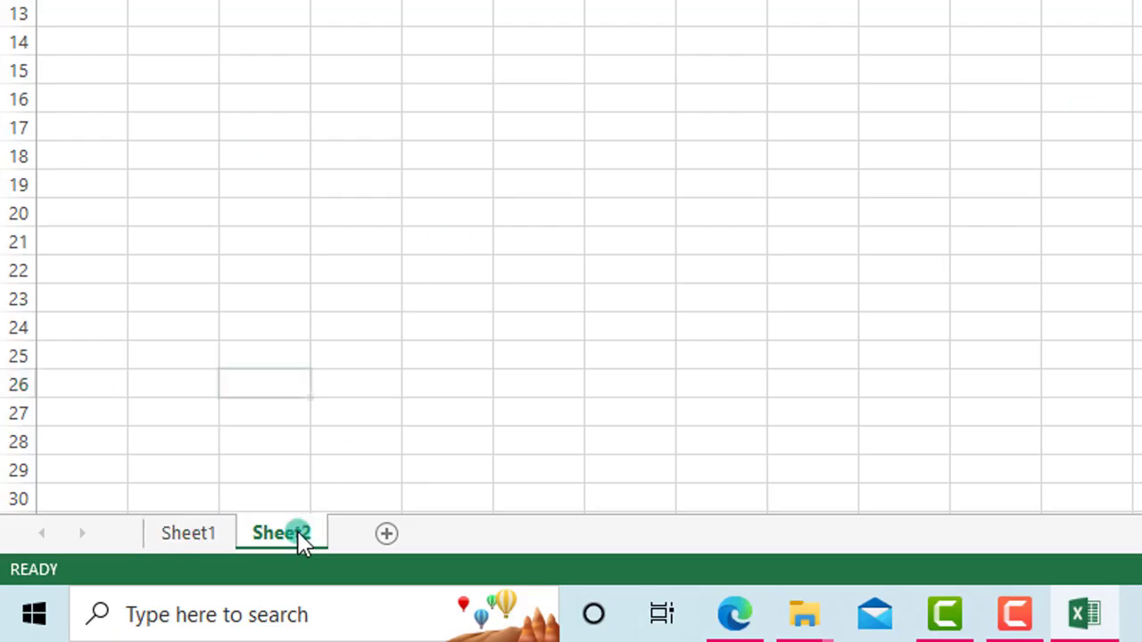
left_click(225, 535)
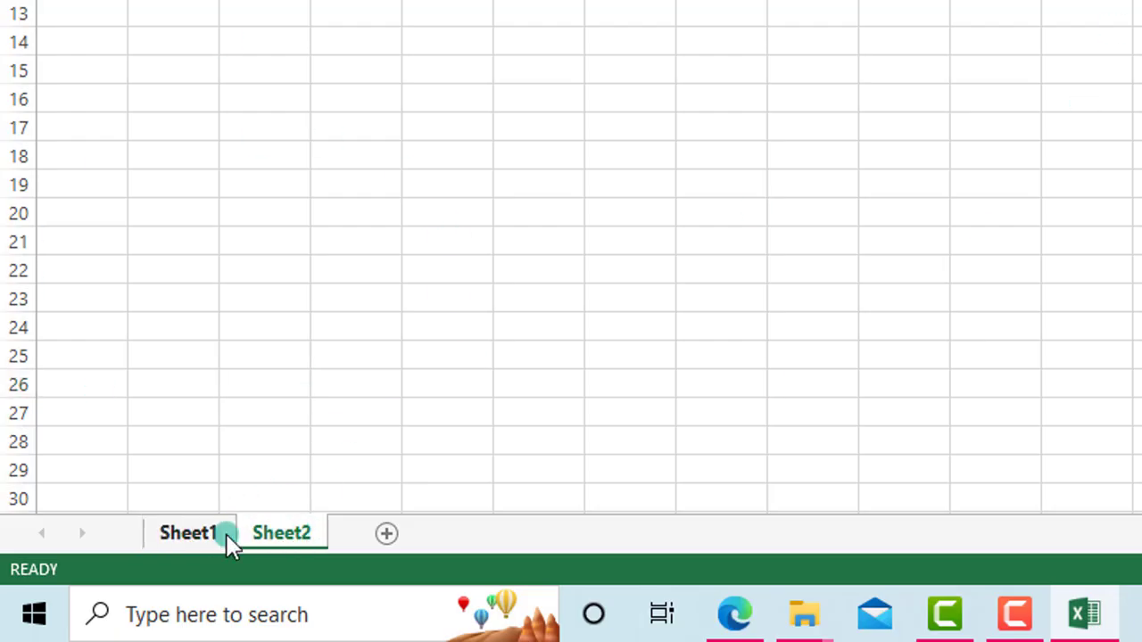
left_click(288, 535)
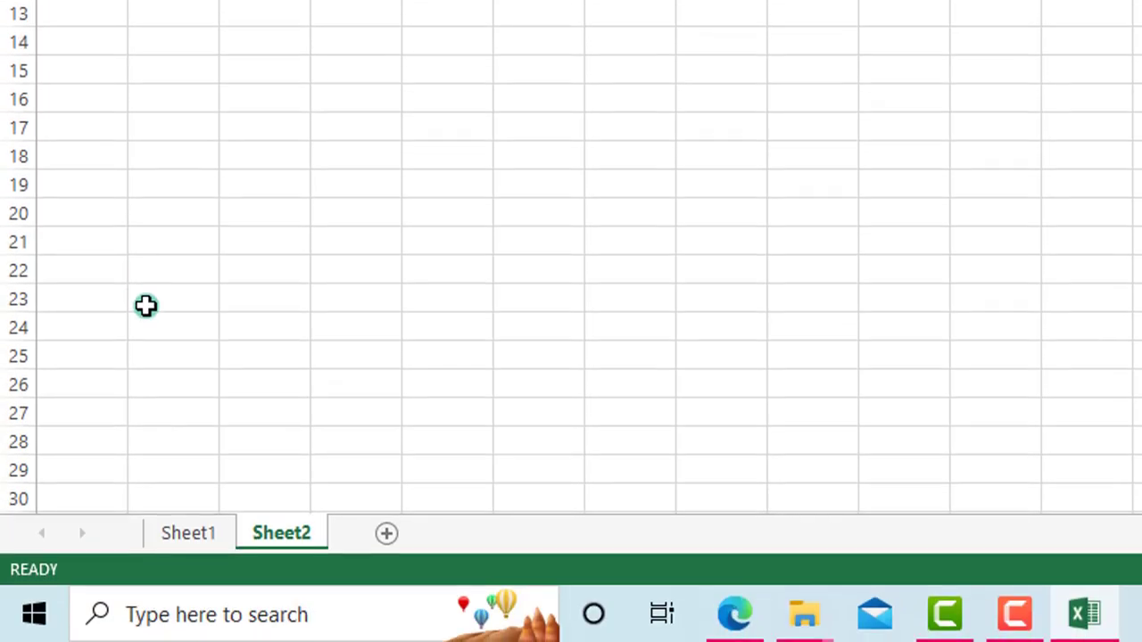
left_click(202, 535)
left_click(277, 537)
left_click(206, 533)
left_click(192, 528)
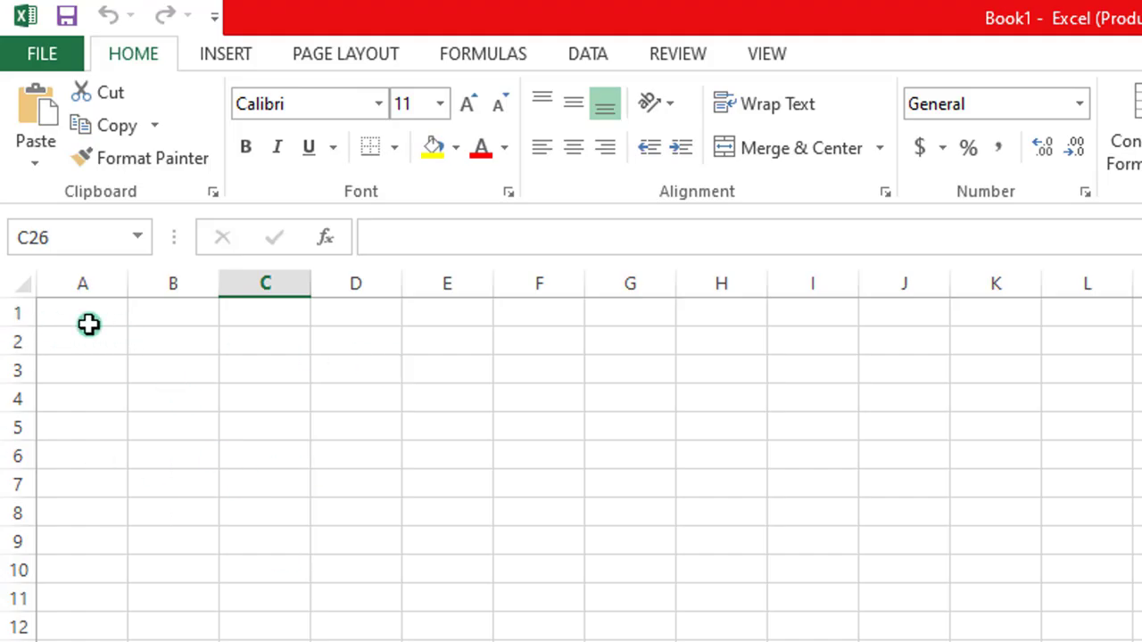
Step: Select cells A1, B1, C1, C2, C3 and B3 in turn to examine how each cell's reference is formed
left_click(22, 317)
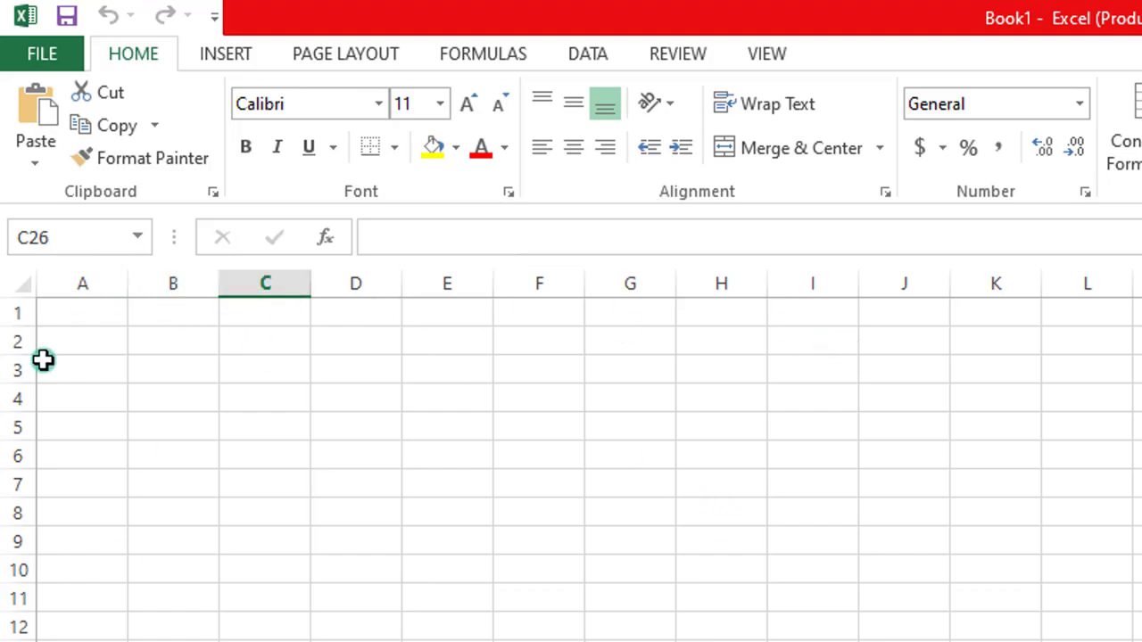
left_click(83, 312)
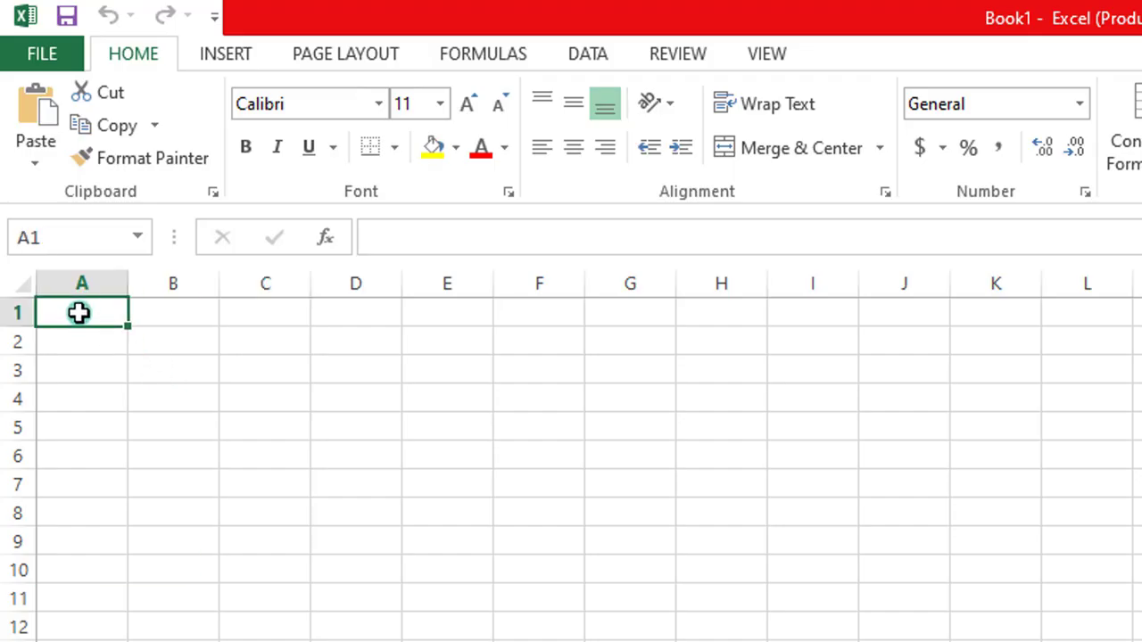
left_click(171, 319)
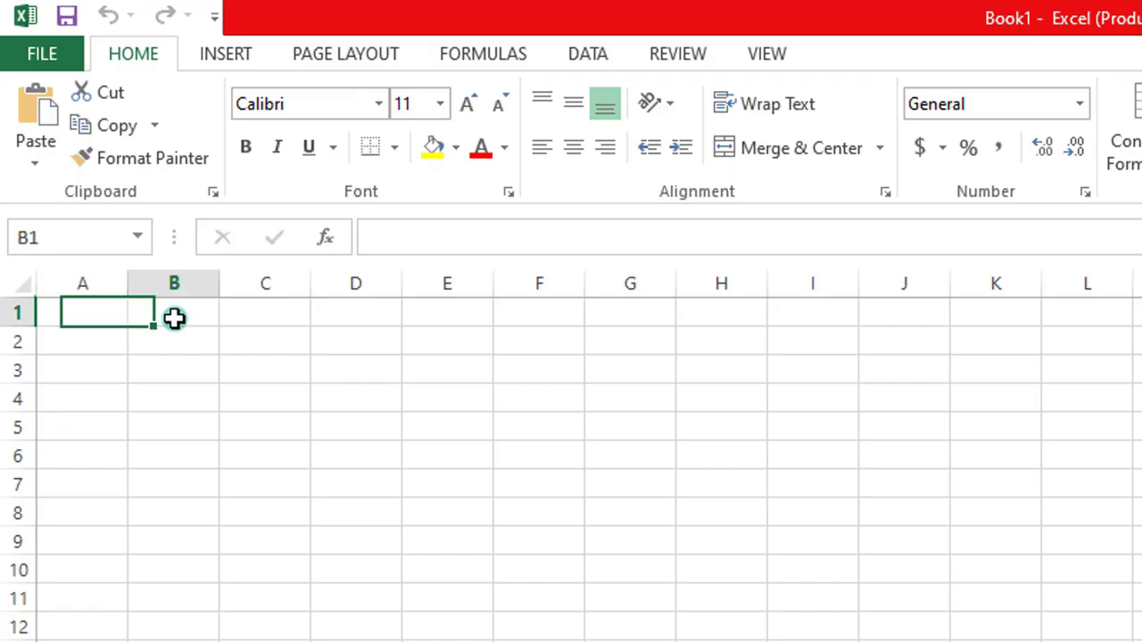
left_click(266, 319)
left_click(267, 344)
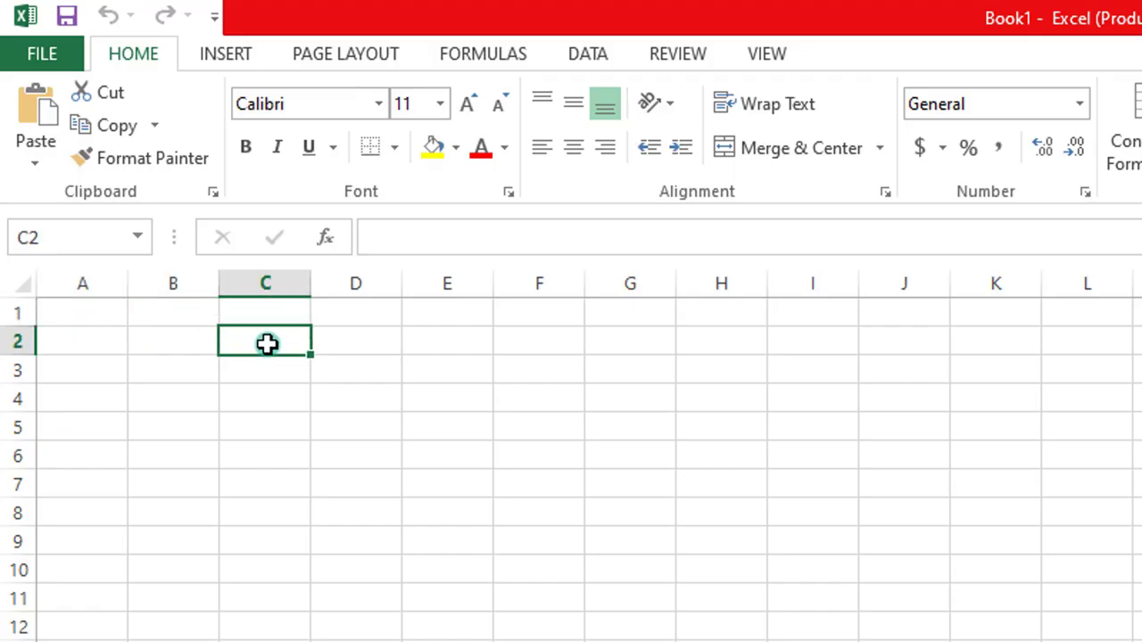
left_click(254, 371)
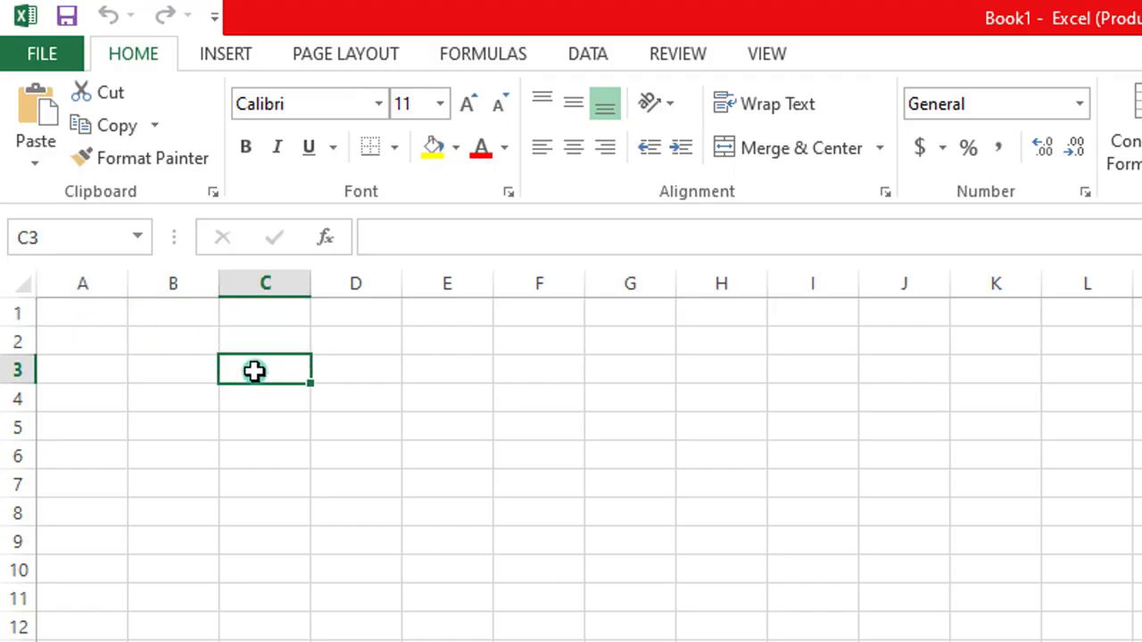
left_click(172, 372)
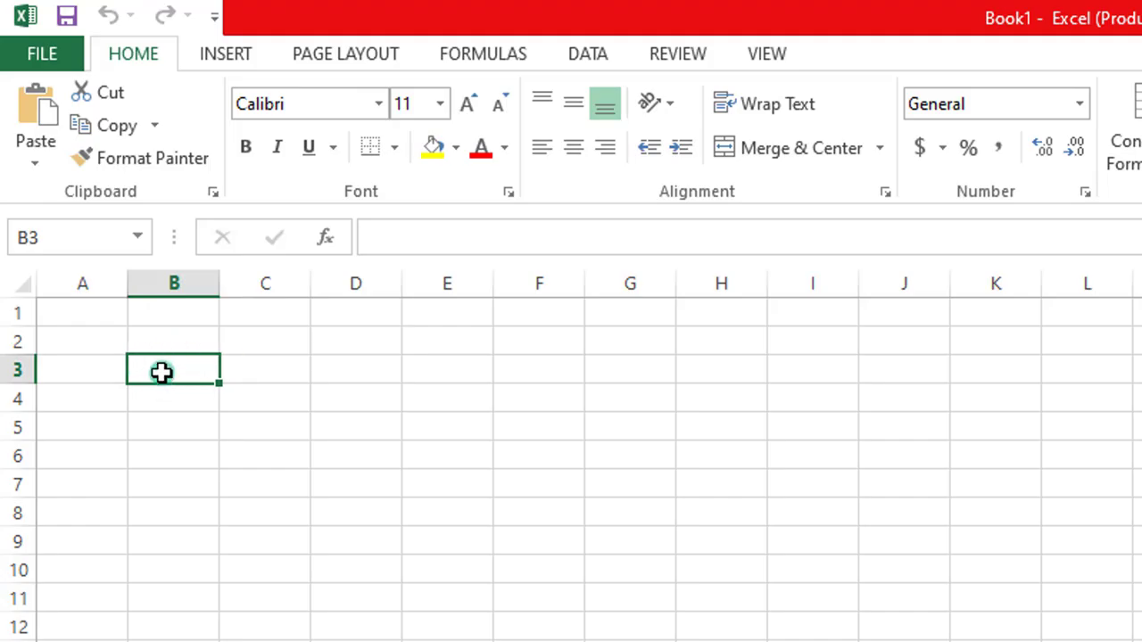
Step: Select cells A1, B1 and D1 in turn to examine their column letters along row 1
left_click(75, 313)
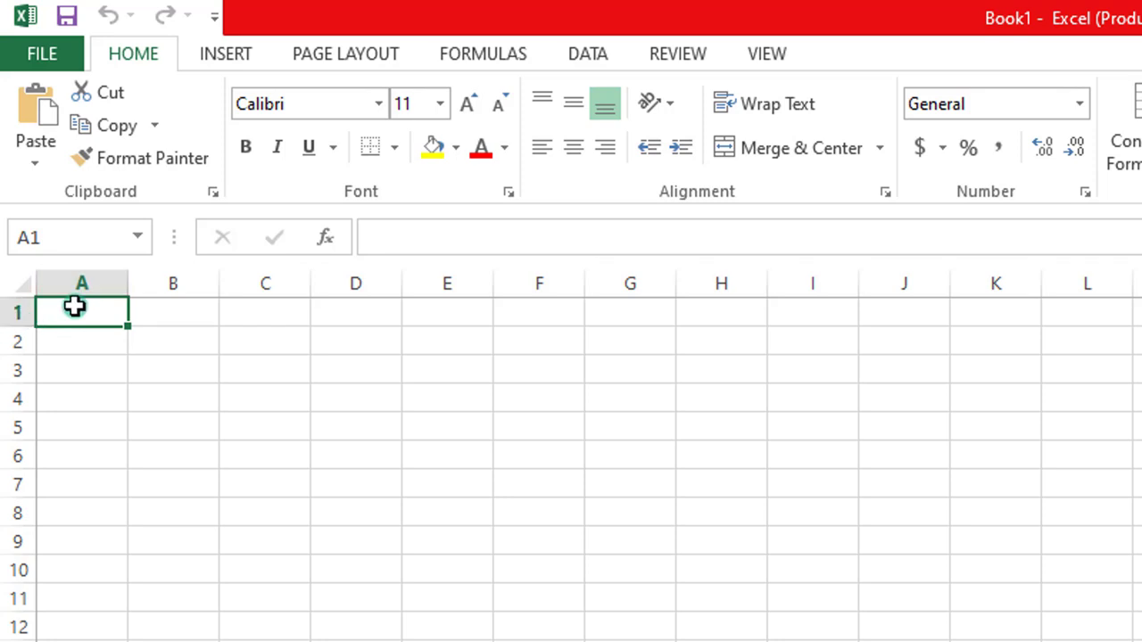
left_click(76, 283)
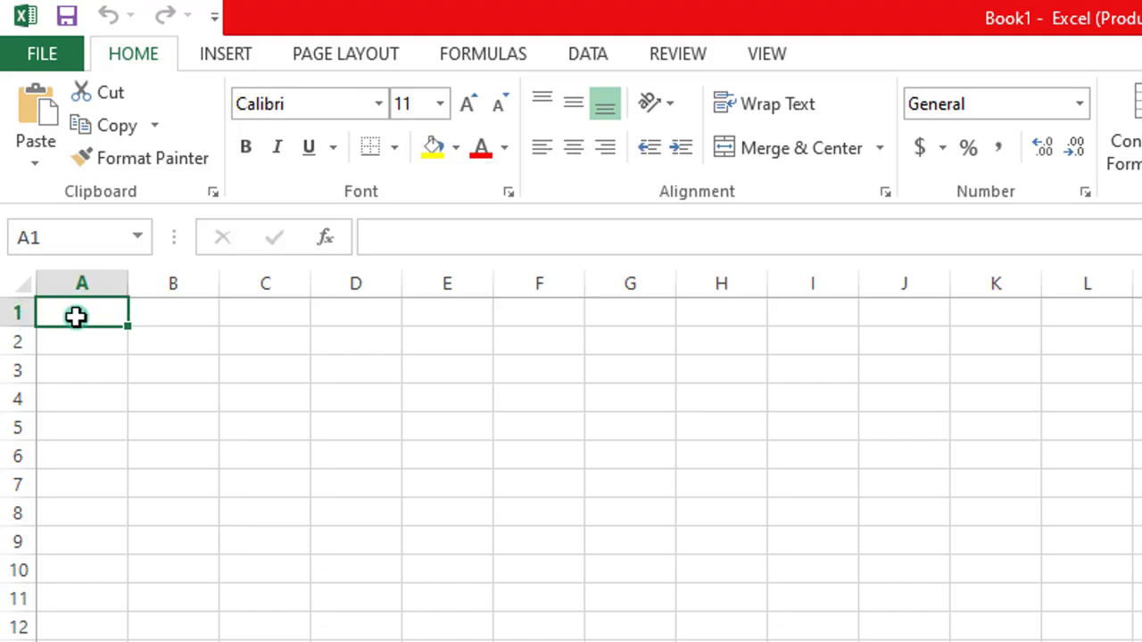
left_click(168, 314)
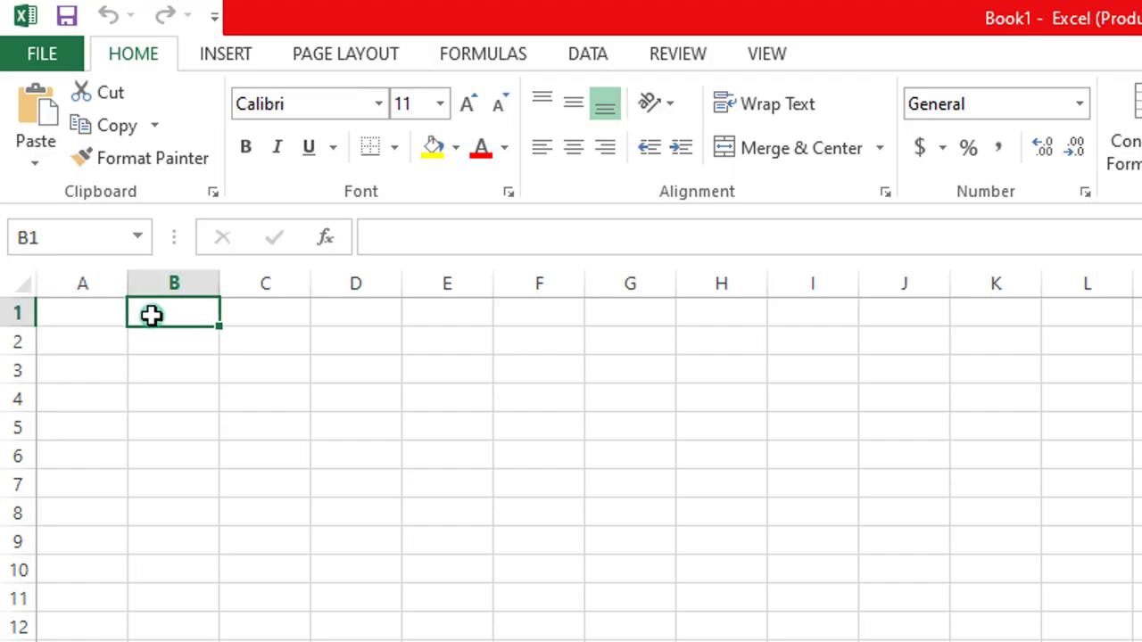
left_click(357, 317)
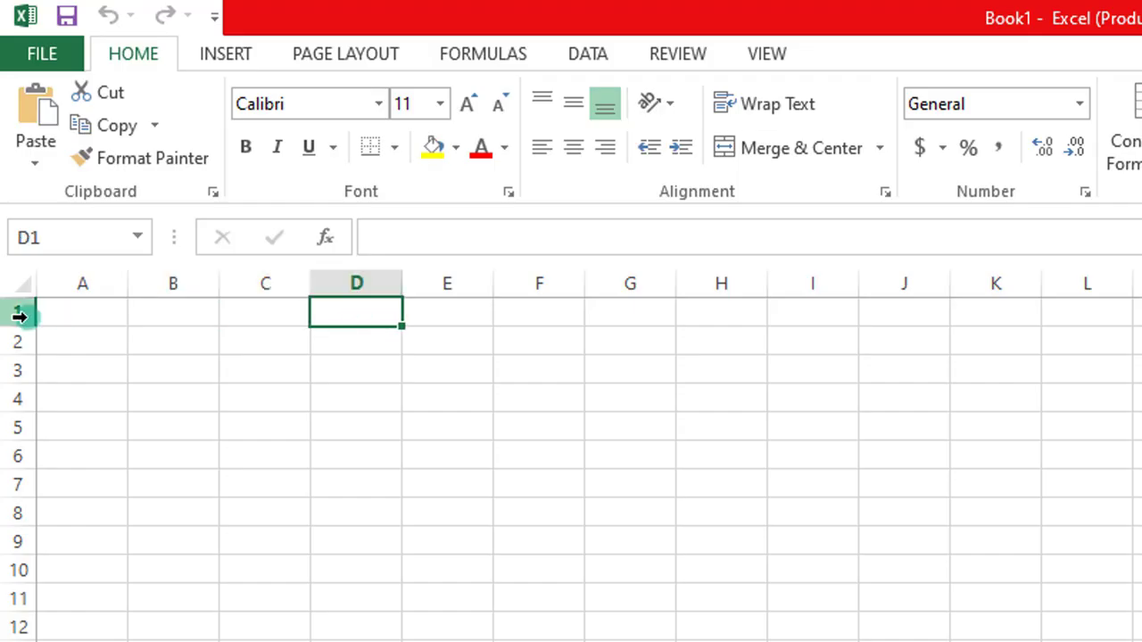
Step: Check the Formula Bar entry in the PDF notes, and activate the formula bar for cell B5 in the workbook
left_click(175, 430)
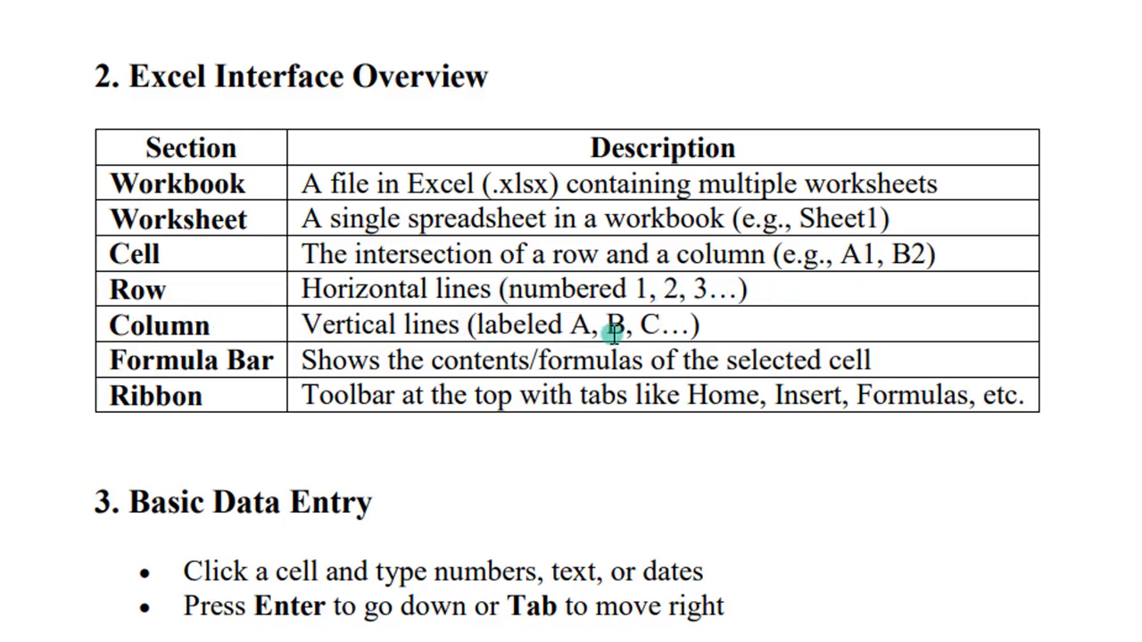
scroll(331, 330, "down", 3)
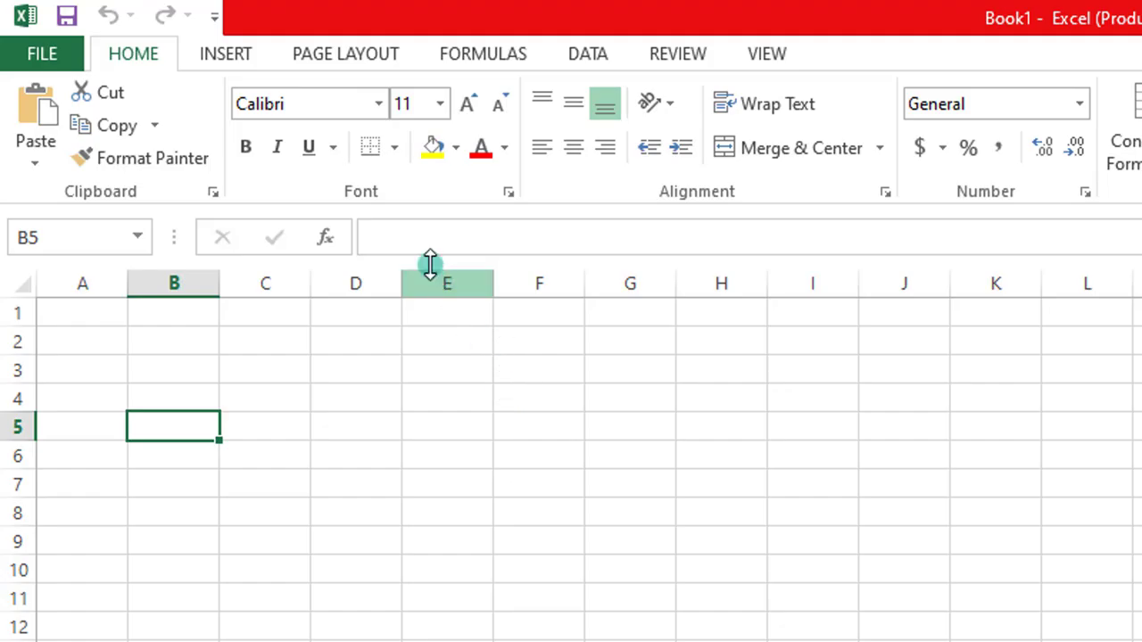
left_click(410, 247)
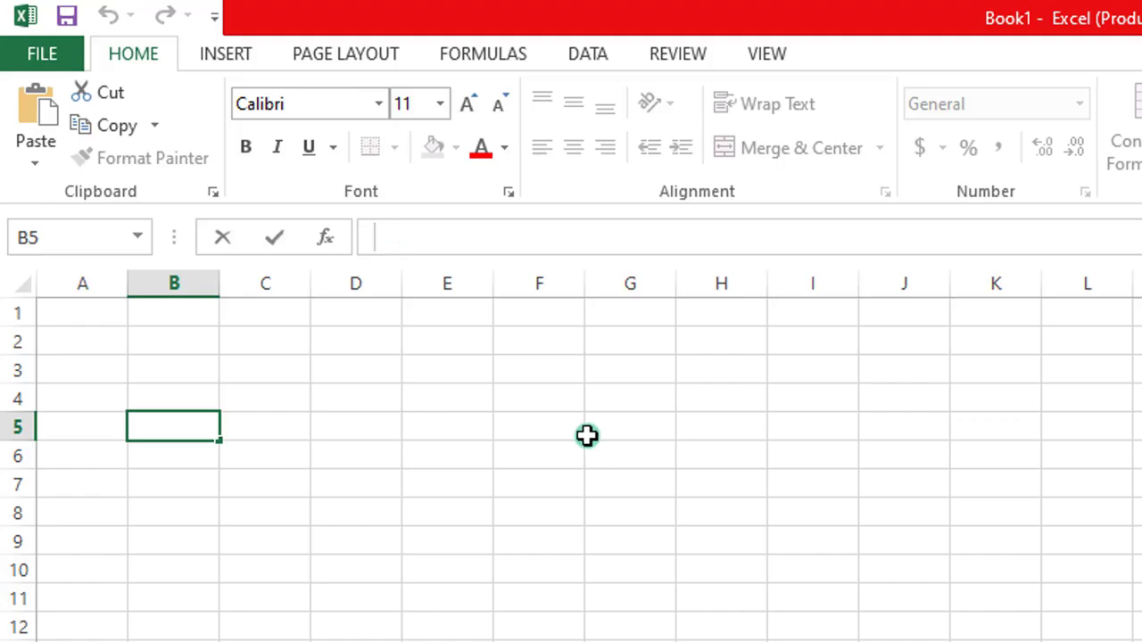
left_click(396, 249)
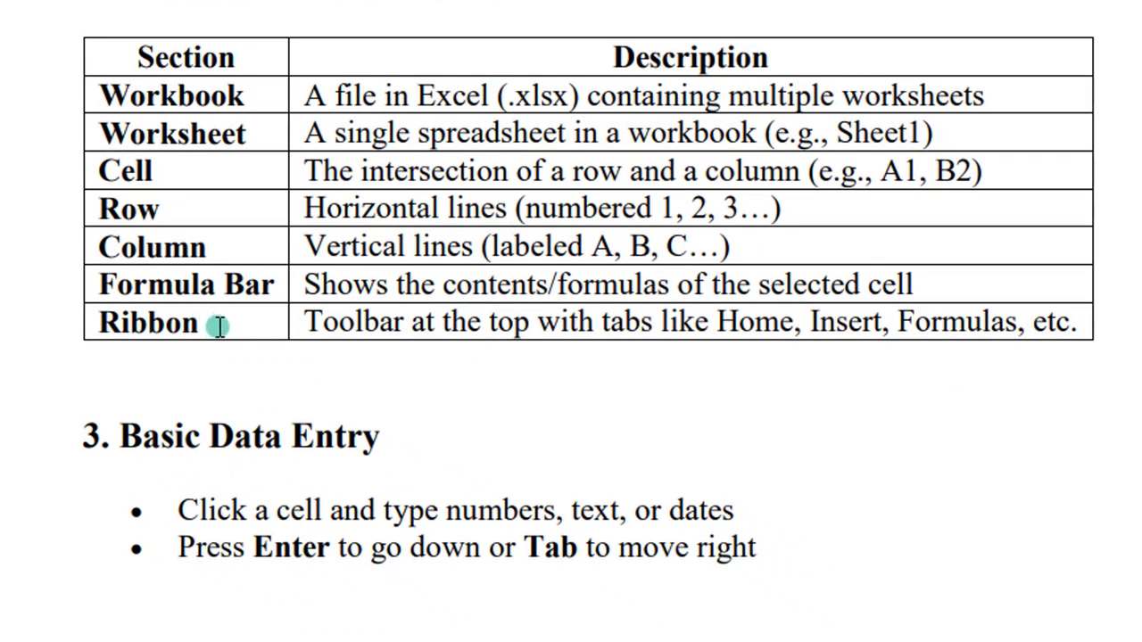
Step: Review the Ribbon entry in the PDF notes, and look through the workbook's Insert, Page Layout, Formulas, Data and Review commands
left_click_drag(214, 323, 107, 329)
left_click(311, 333)
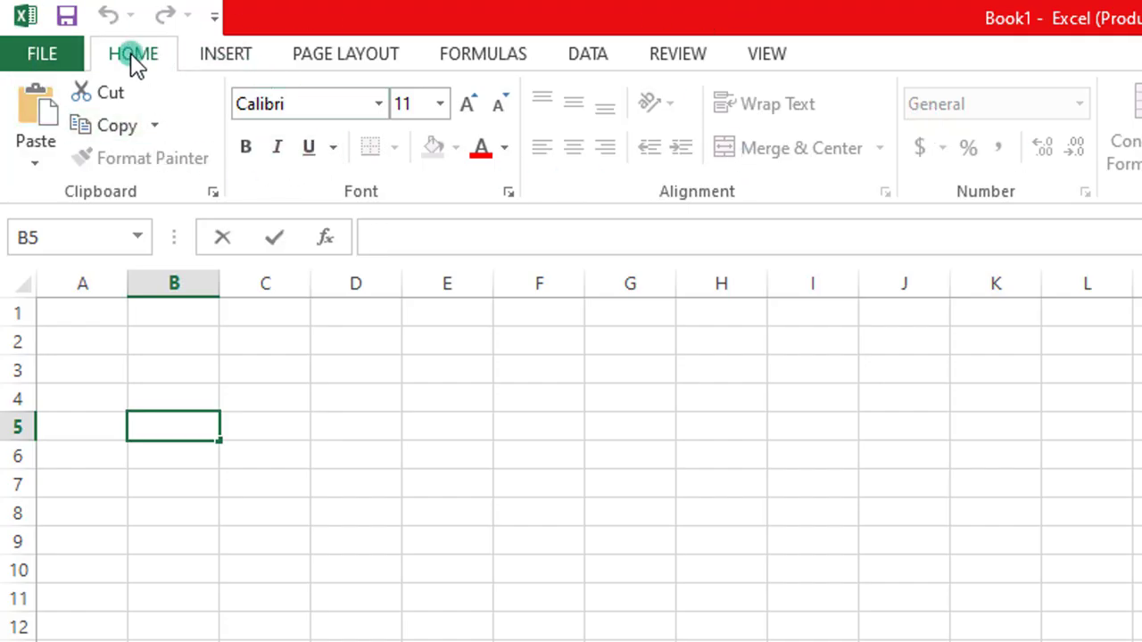
left_click(224, 53)
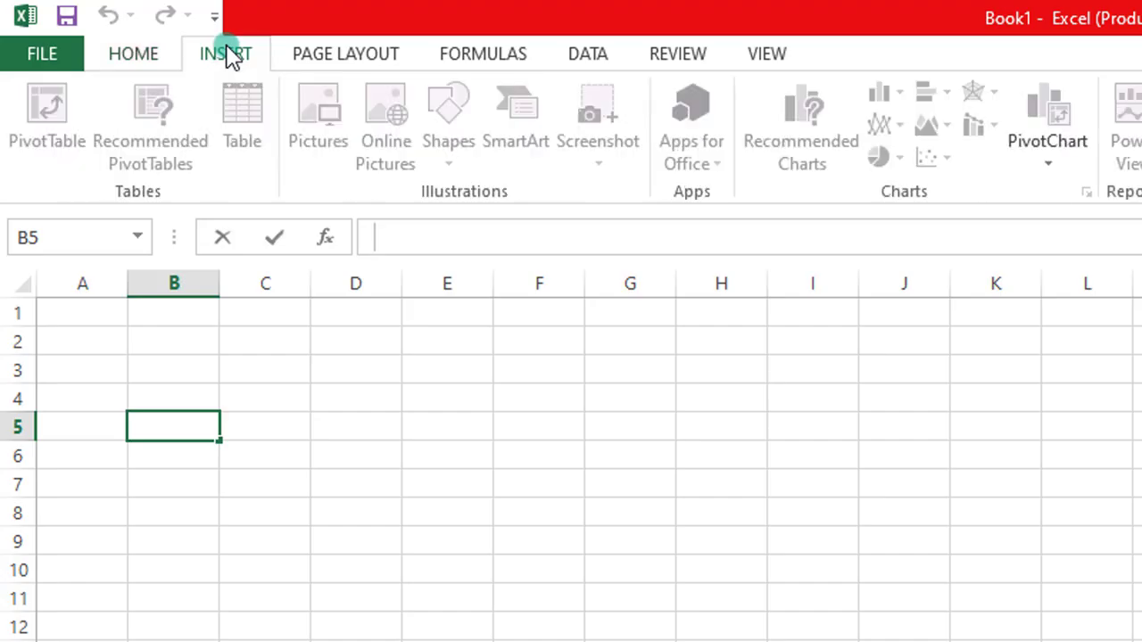
left_click(319, 60)
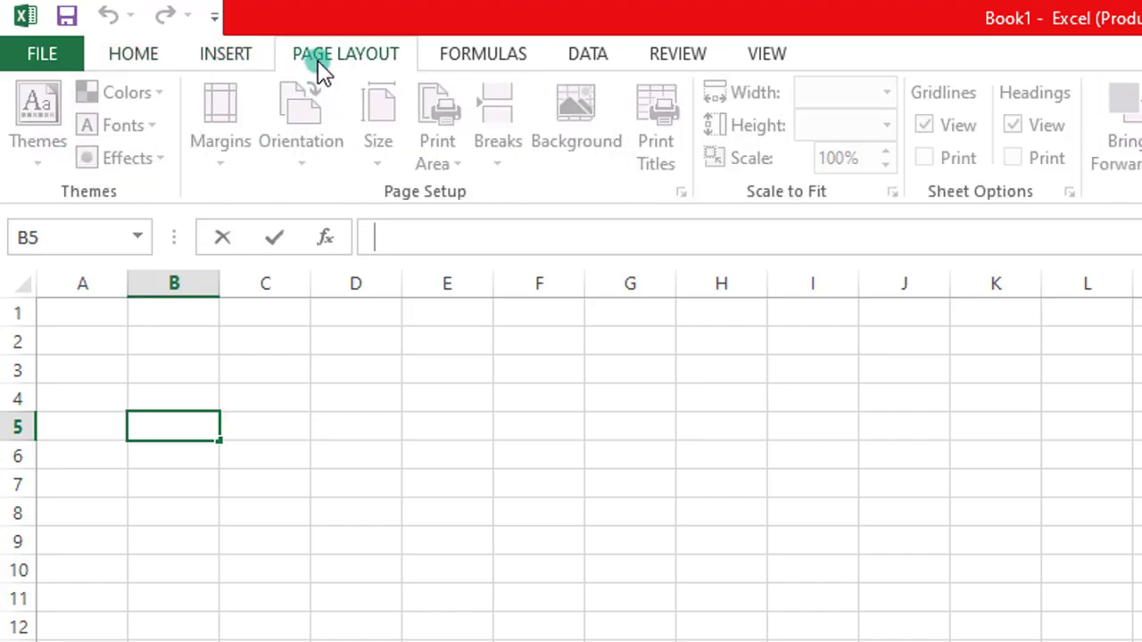
left_click(466, 62)
left_click(584, 59)
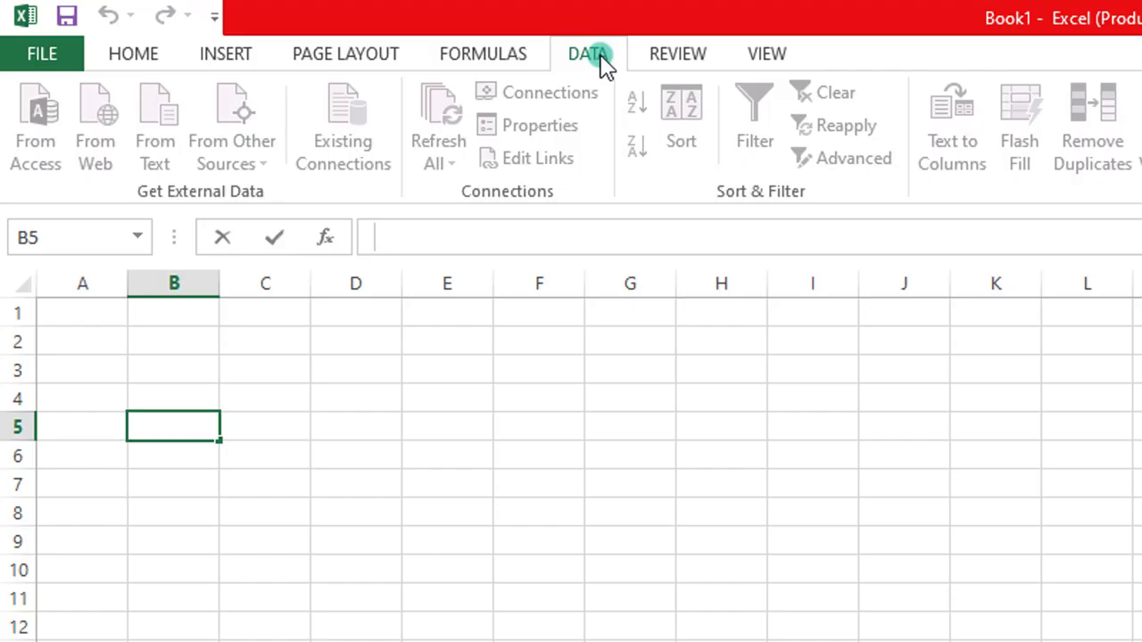
left_click(691, 61)
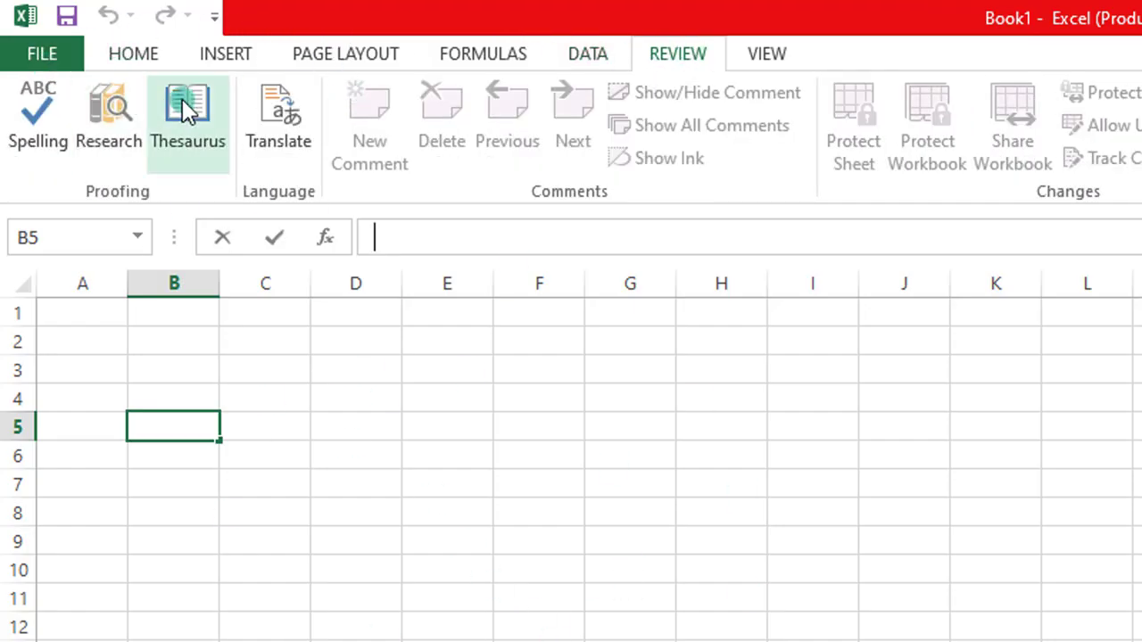
Step: Look through the Home, Insert, Formulas and Data ribbon commands once more, ending on the Home commands
left_click(148, 69)
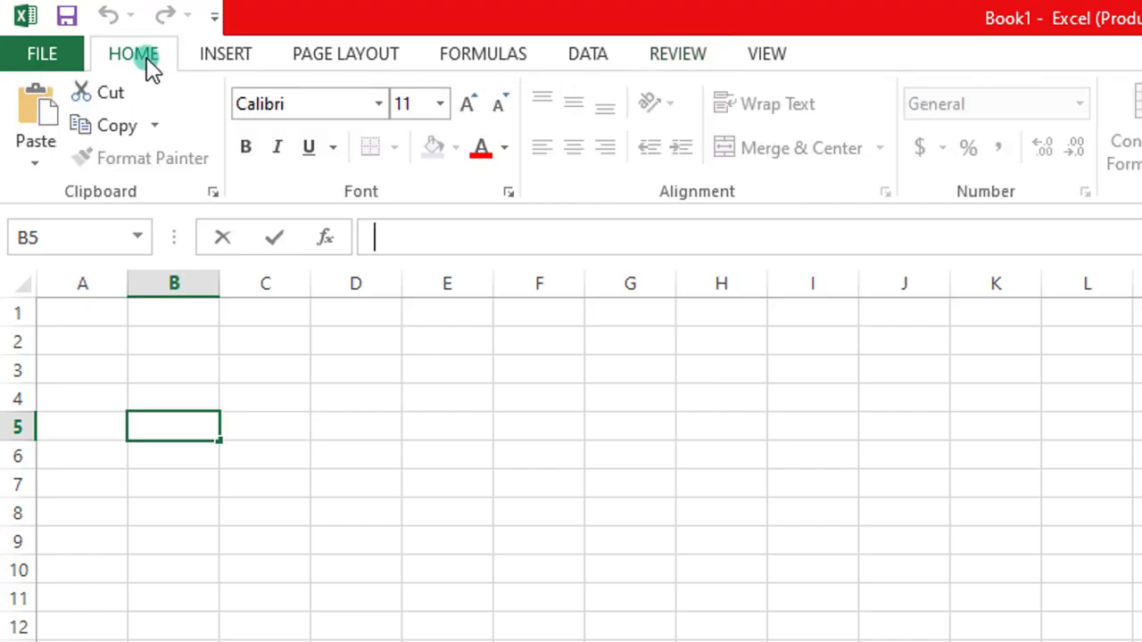
left_click(226, 61)
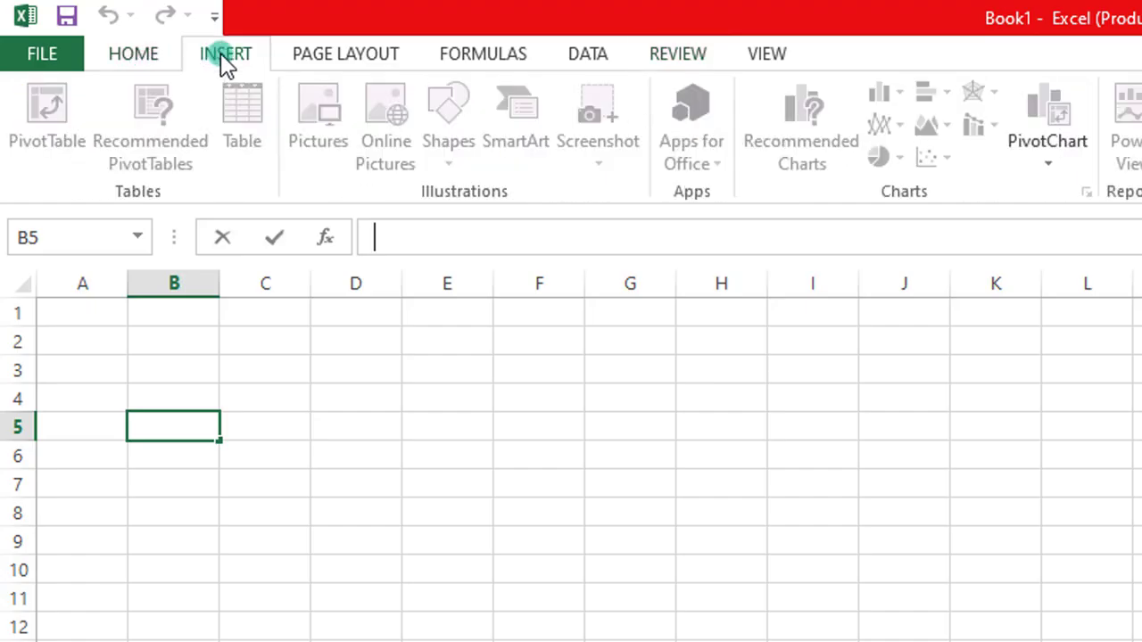
left_click(478, 57)
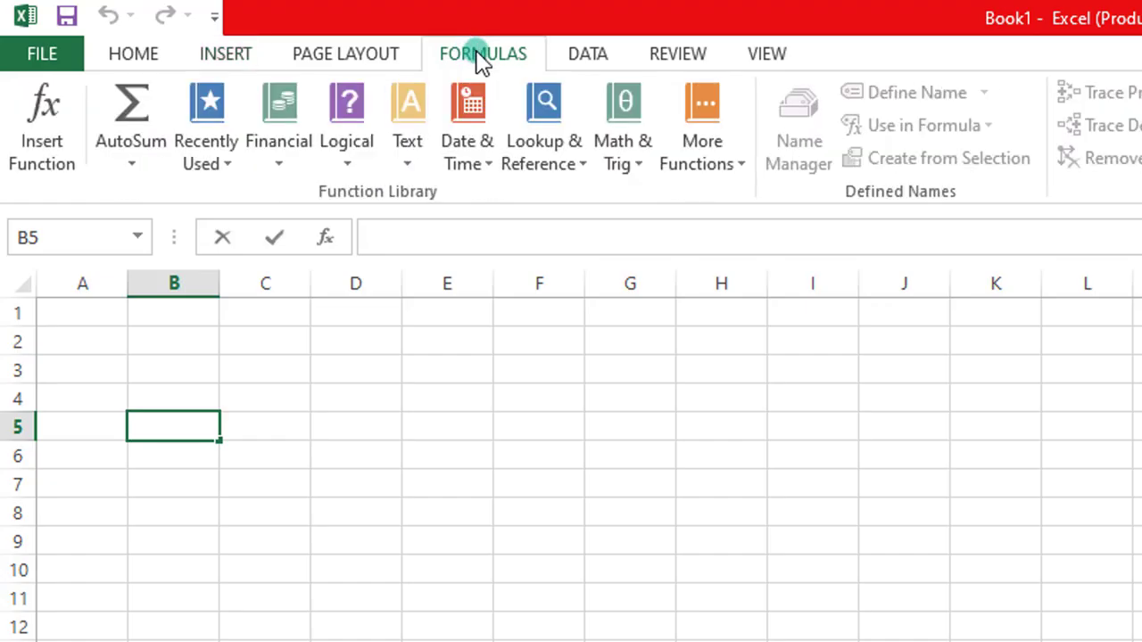
left_click(582, 62)
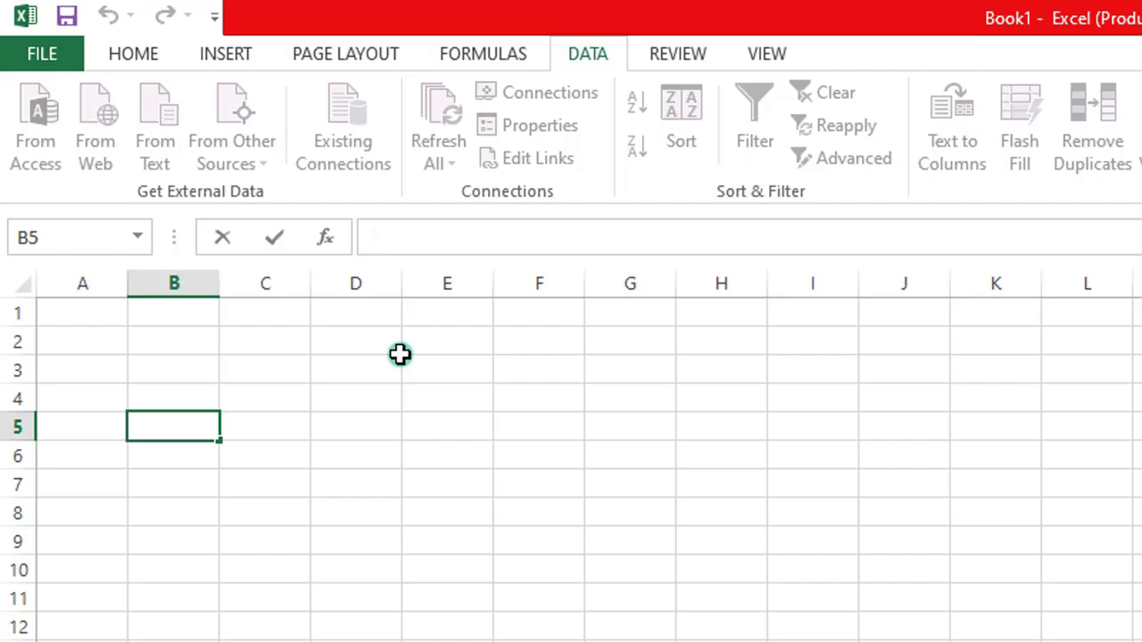
left_click(152, 61)
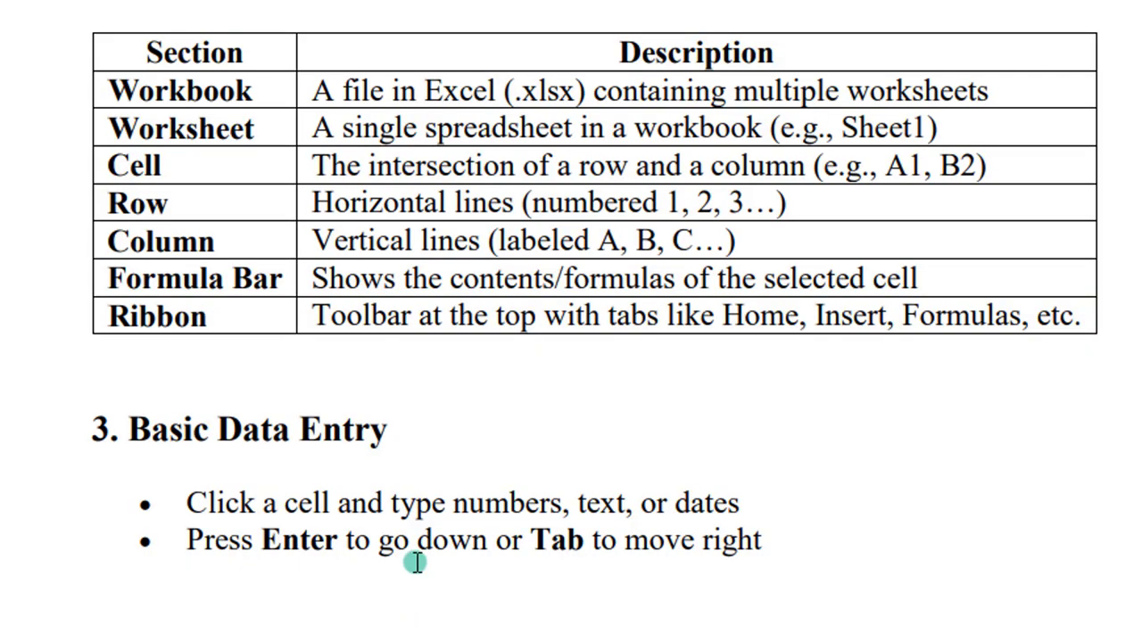
Step: Read the Basic Data Entry section of the PDF notes and return to the Excel workbook
scroll(417, 562, "down", 3)
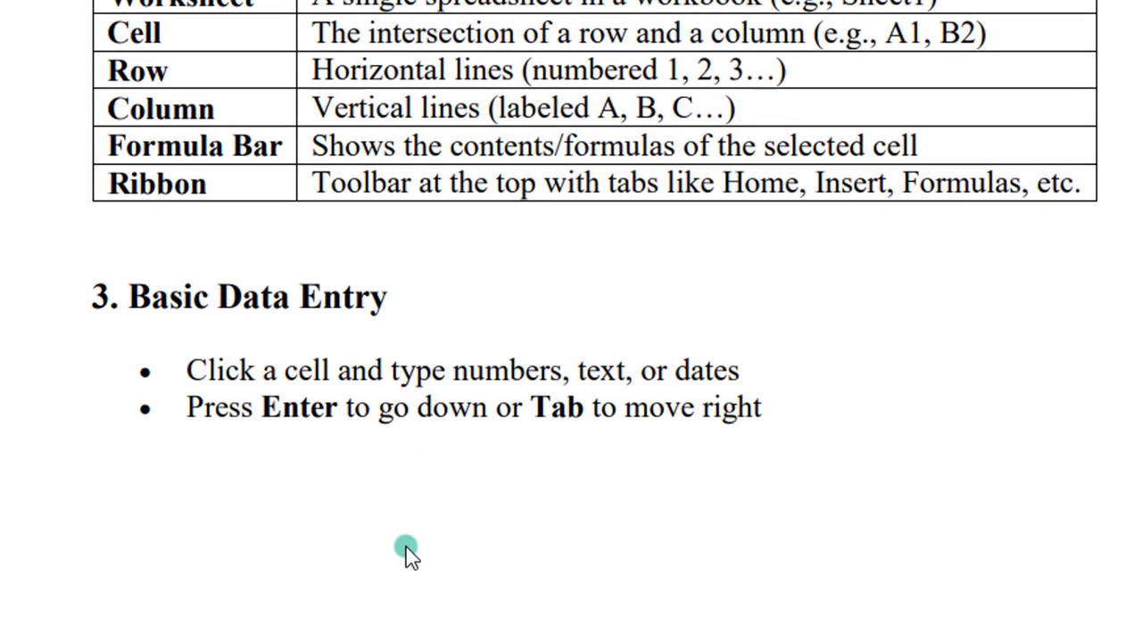
scroll(374, 320, "down", 1)
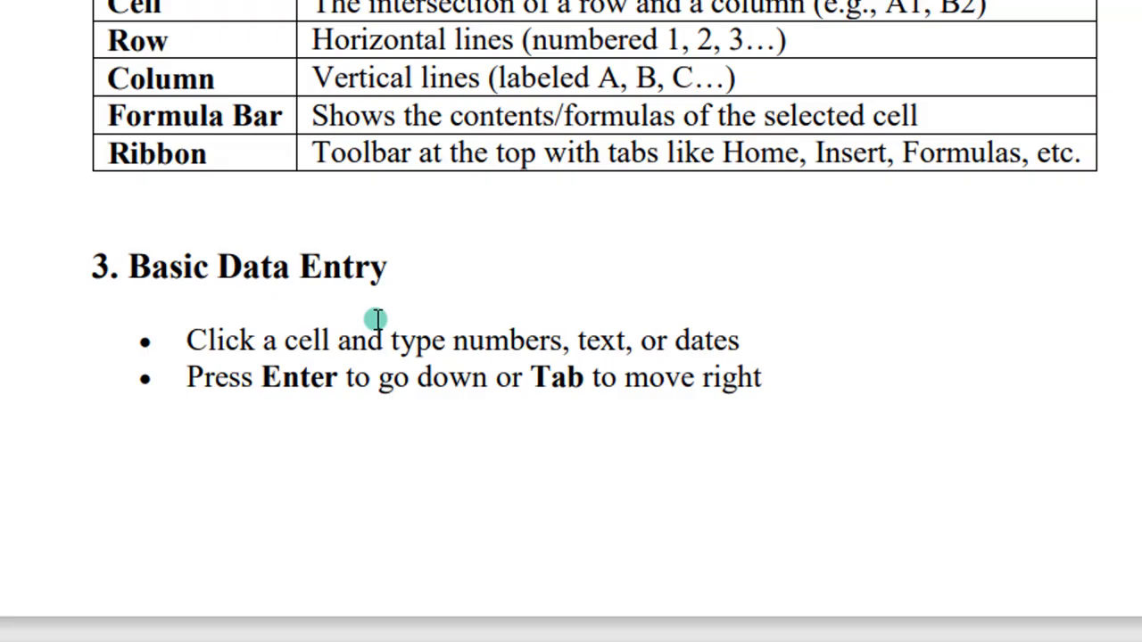
scroll(378, 319, "up", 2)
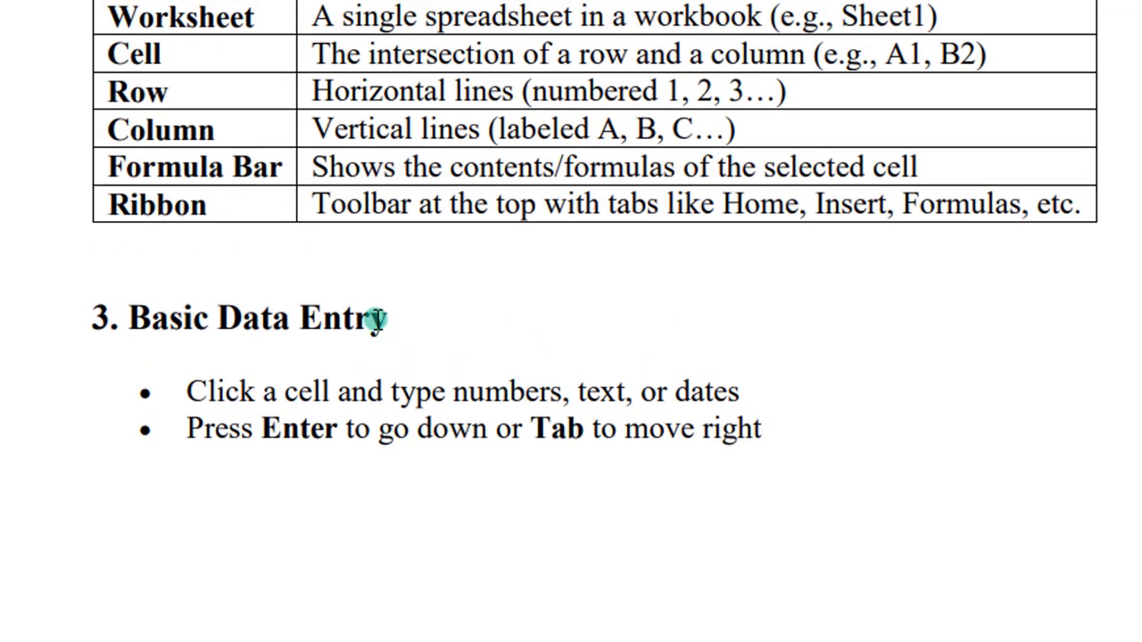
scroll(377, 319, "down", 3)
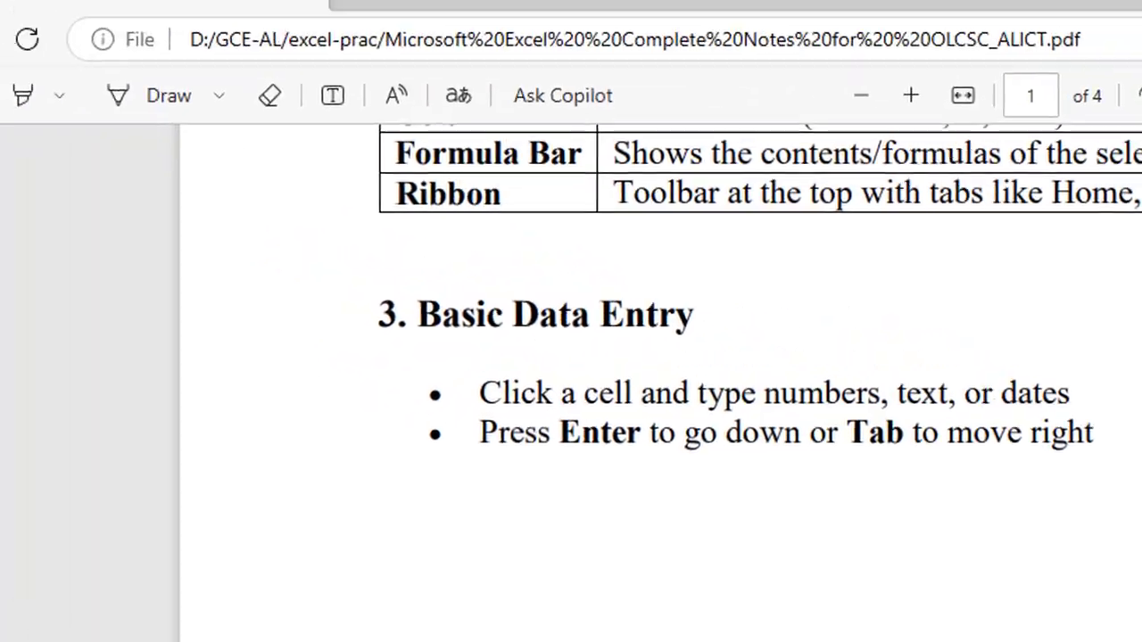
key("alt+Tab")
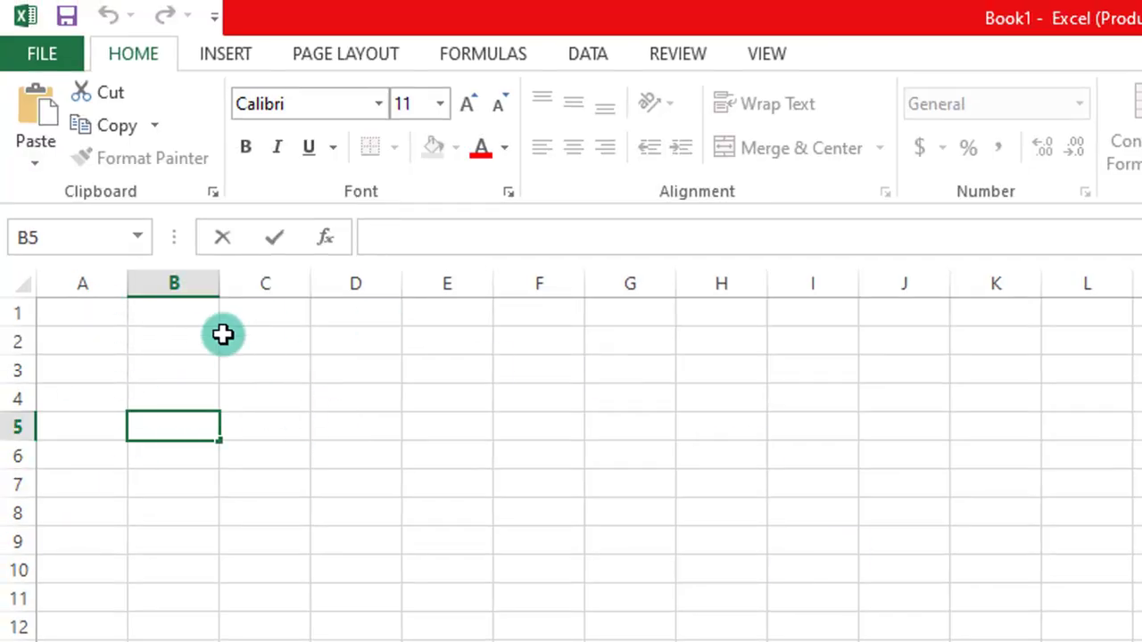
Step: Enter the column headers Name, Age and Mark in cells A1, B1 and C1
left_click(90, 310)
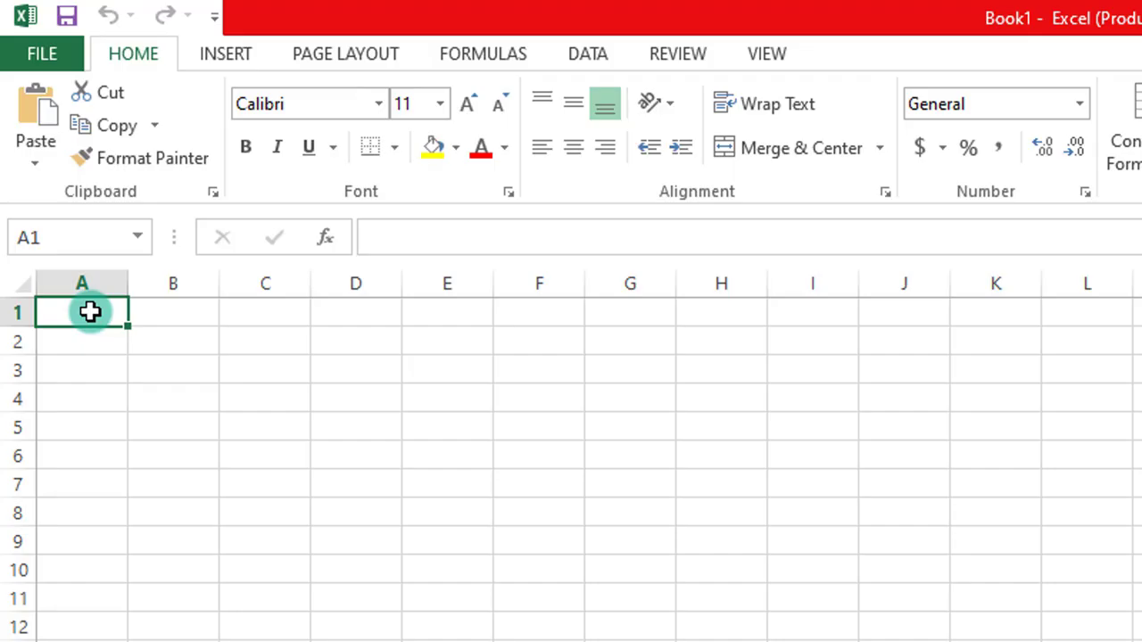
type("Nam")
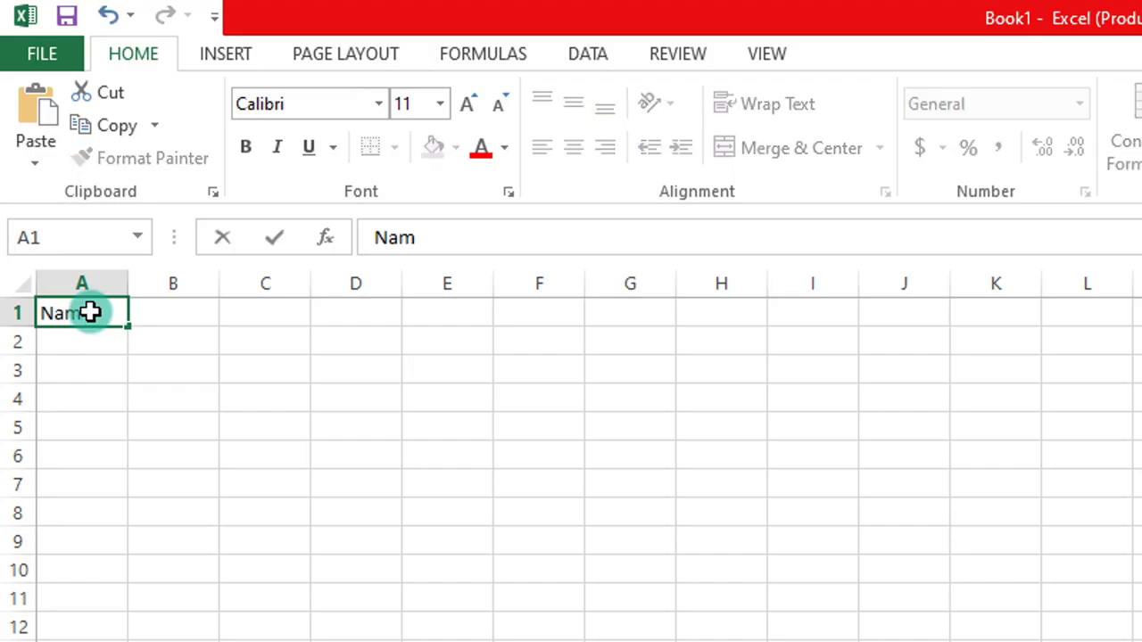
type("e")
left_click(168, 311)
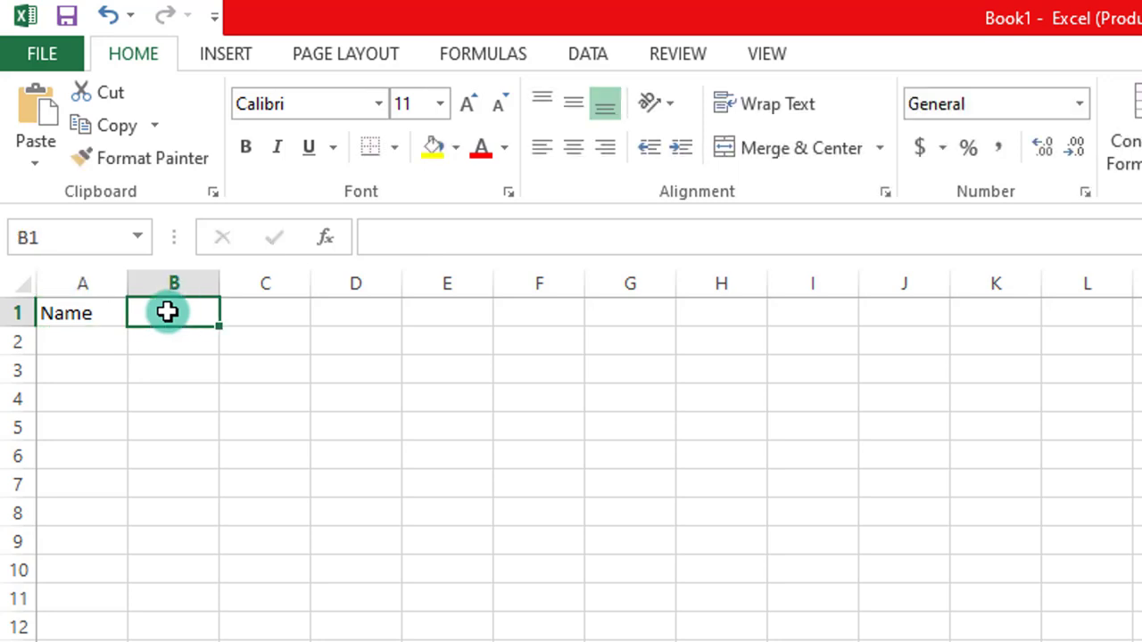
type("Age")
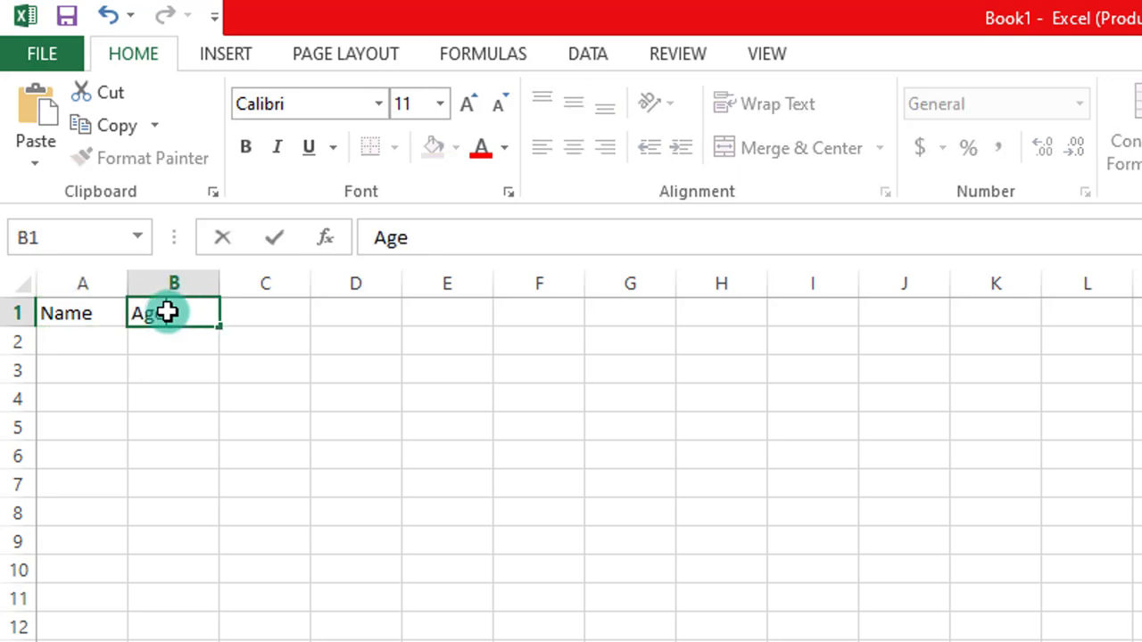
left_click(251, 318)
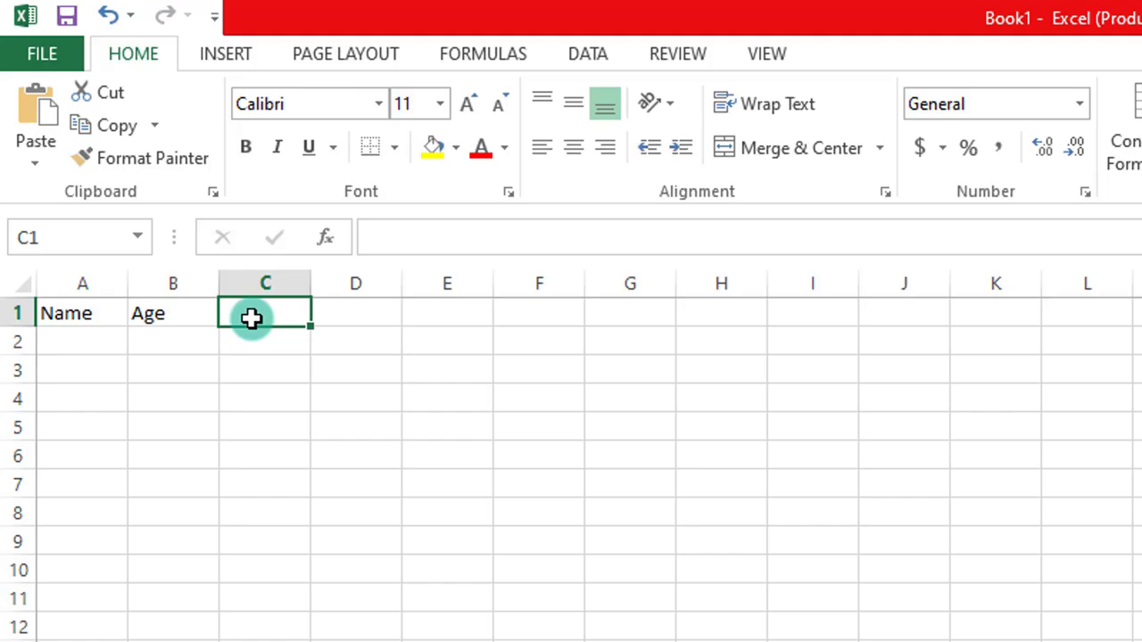
type("Ma")
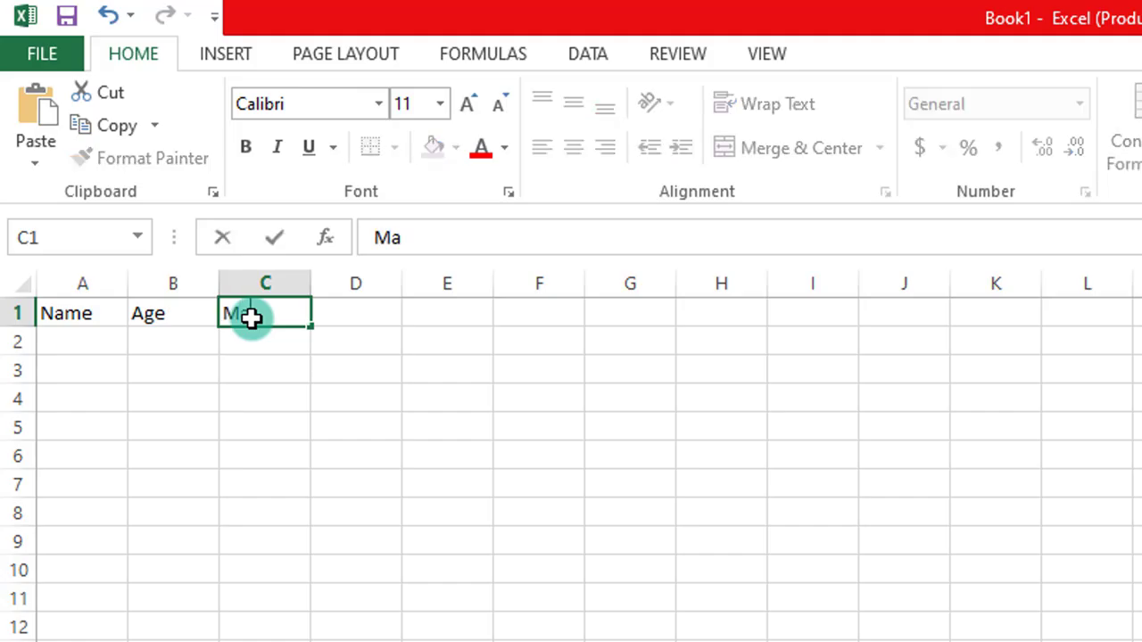
type("rk")
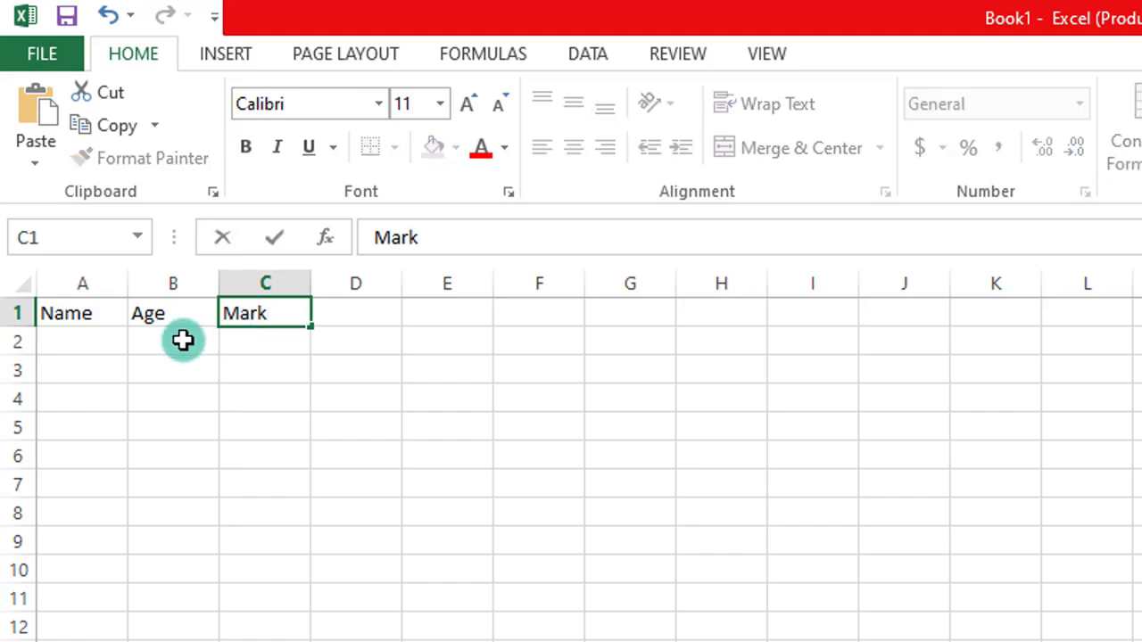
Step: Fill cells A2 to A5 under the Name header with four people's first names
left_click(97, 348)
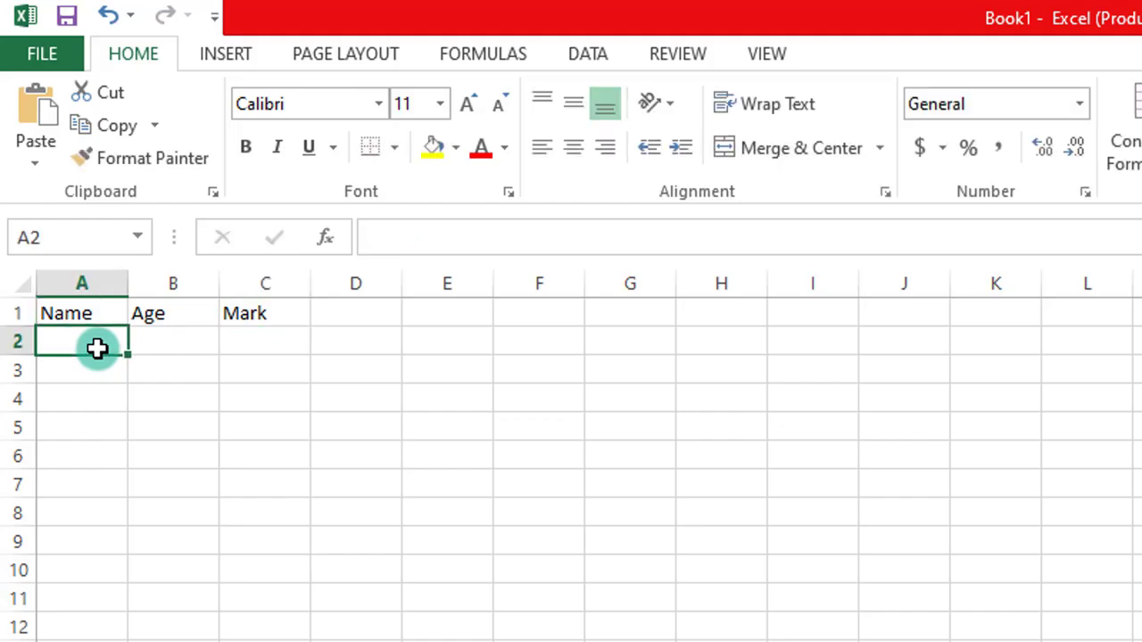
type("yves")
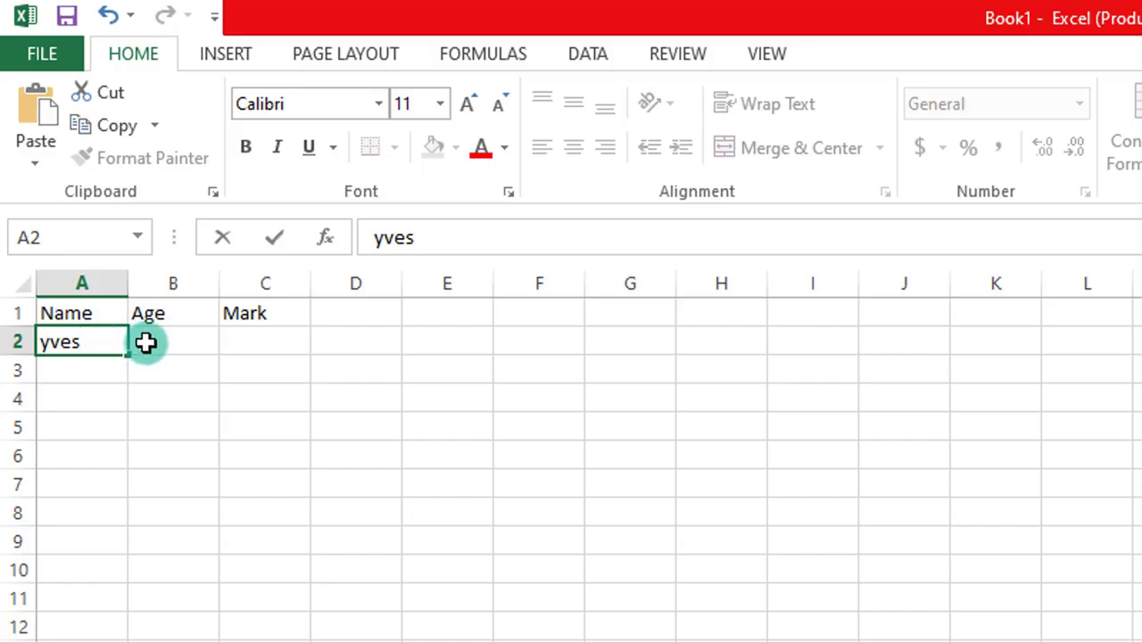
key("Return")
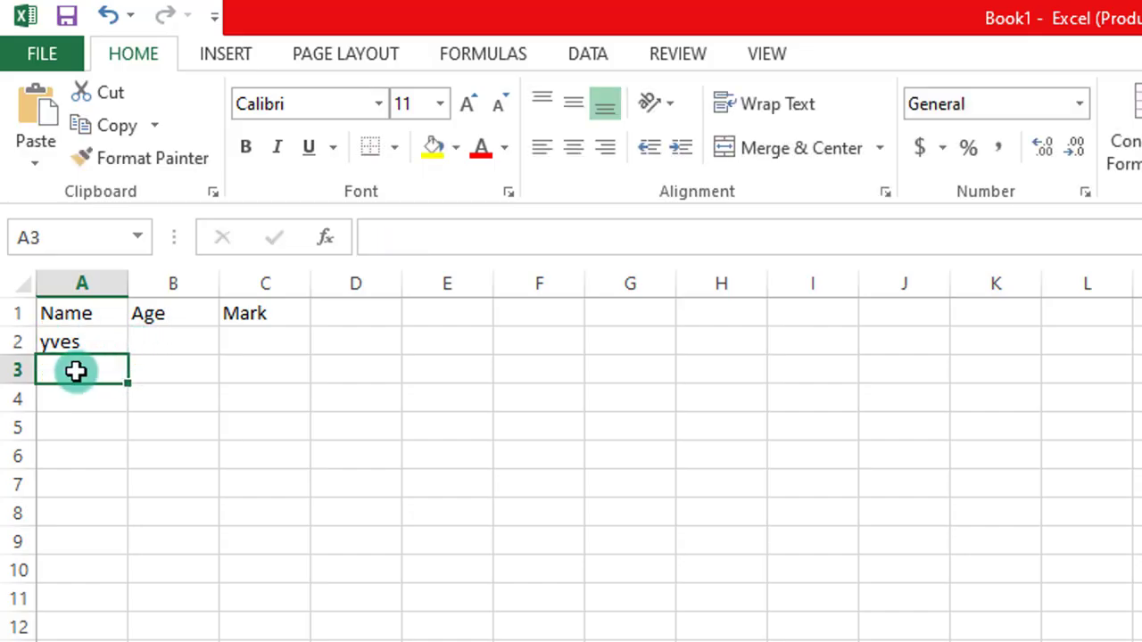
type("junior")
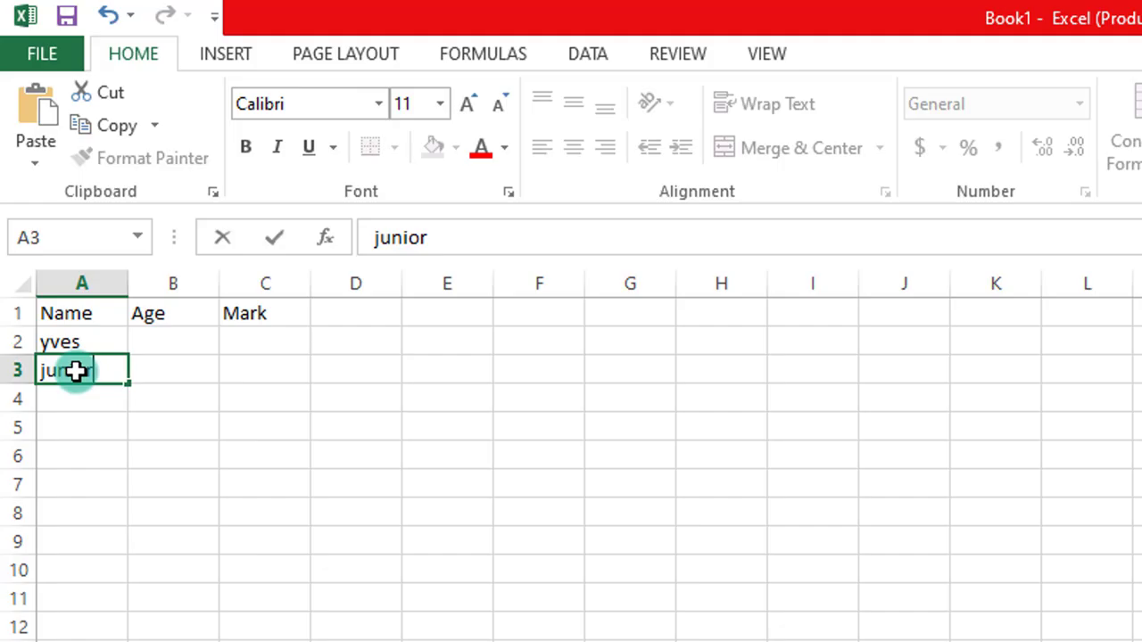
key("Return")
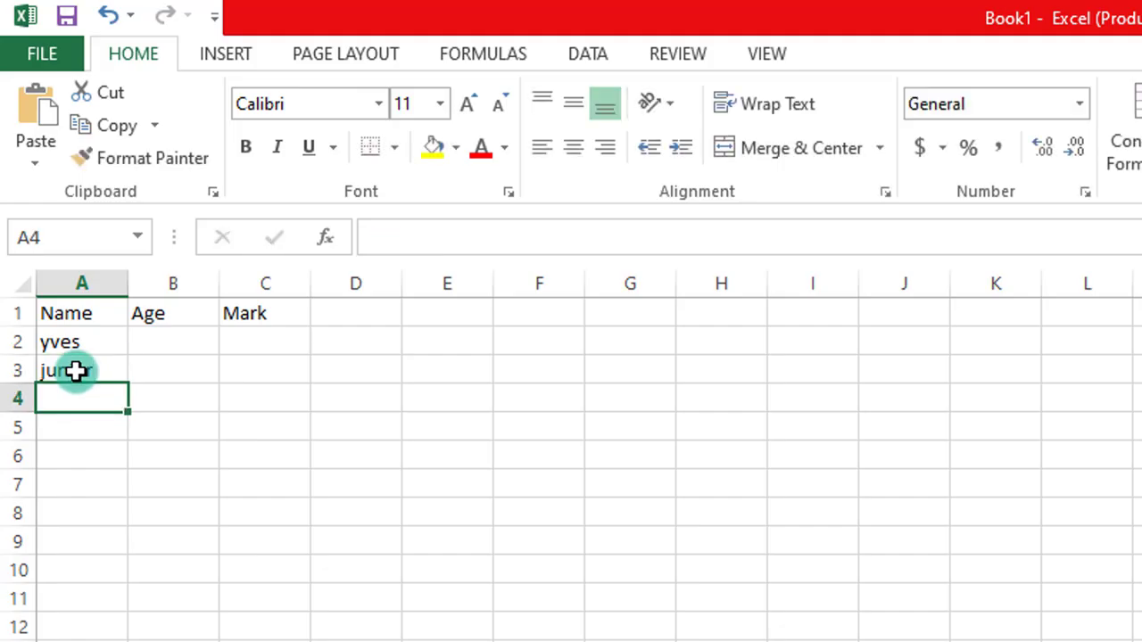
type("lorene")
key("Return")
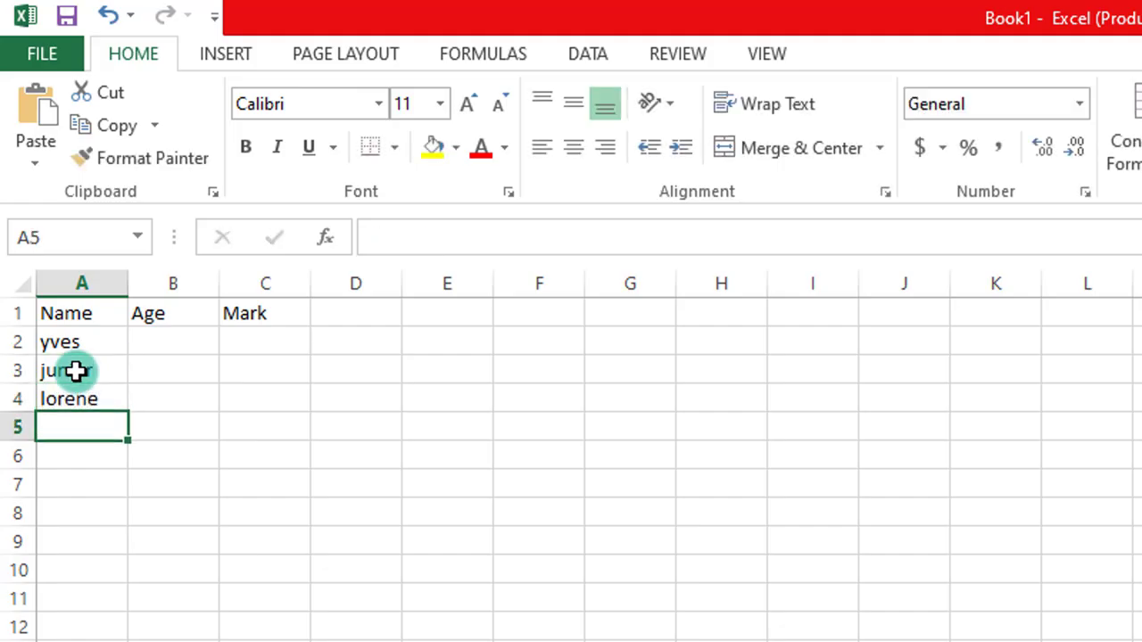
type("wis")
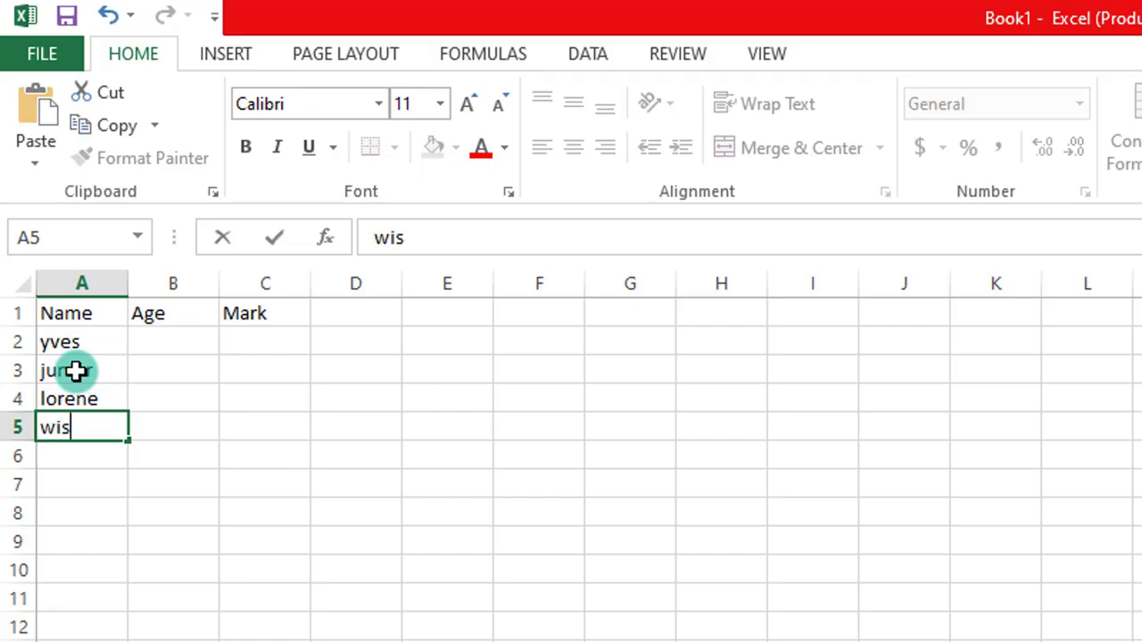
type("dom")
Step: Enter the ages 12, 23, 13 and 14 in cells B2 to B5
left_click(140, 345)
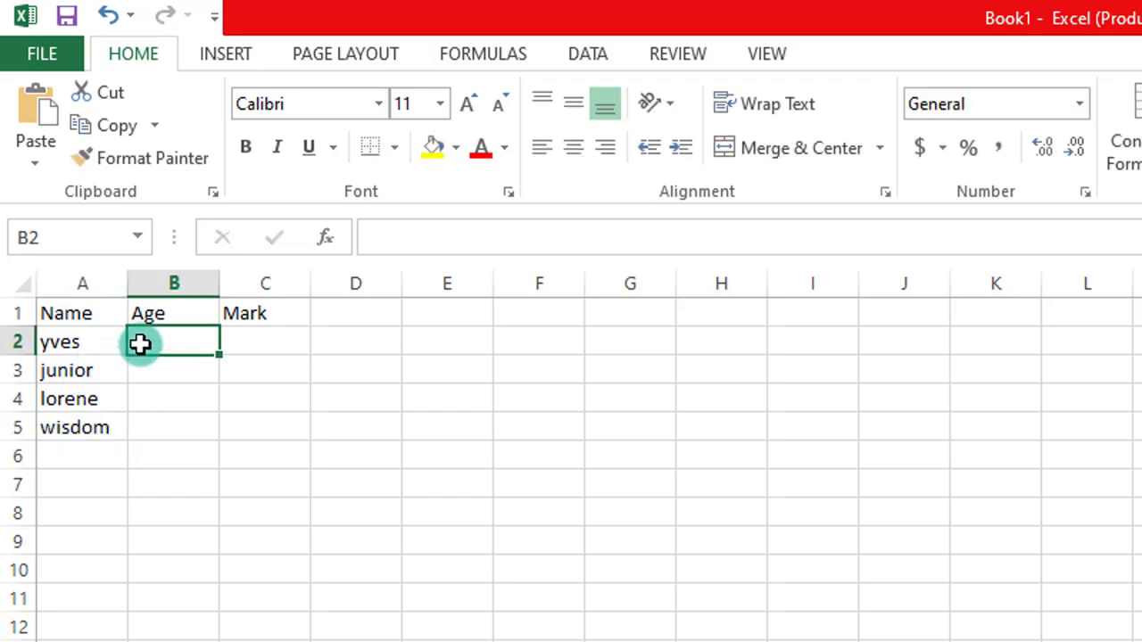
type("12")
key("Return")
type("23")
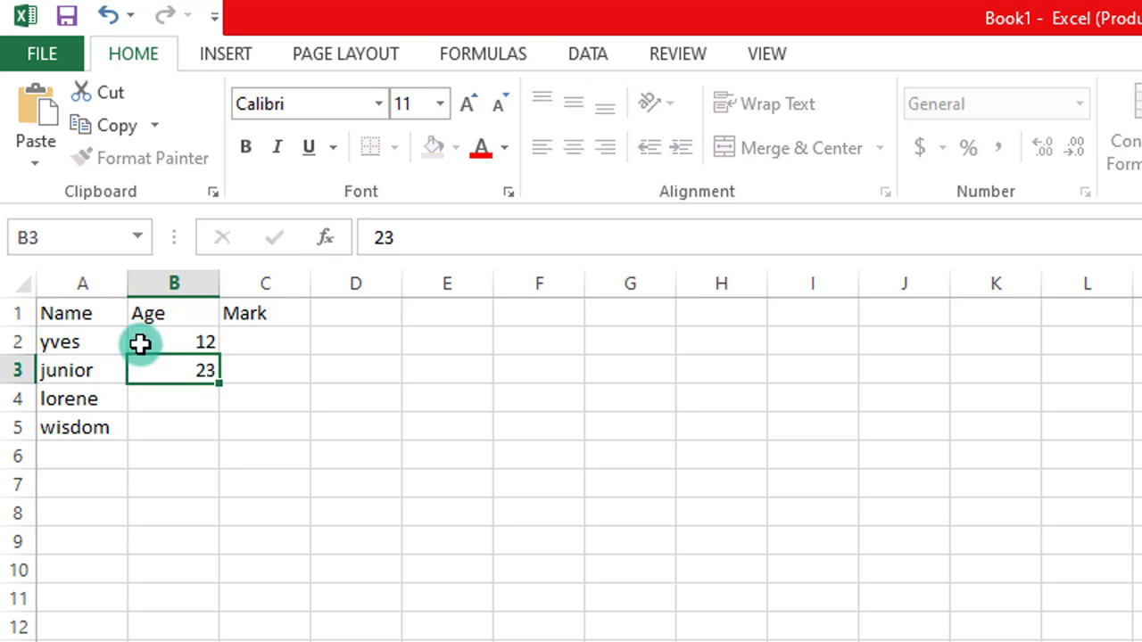
key("Return")
type("13")
key("Return")
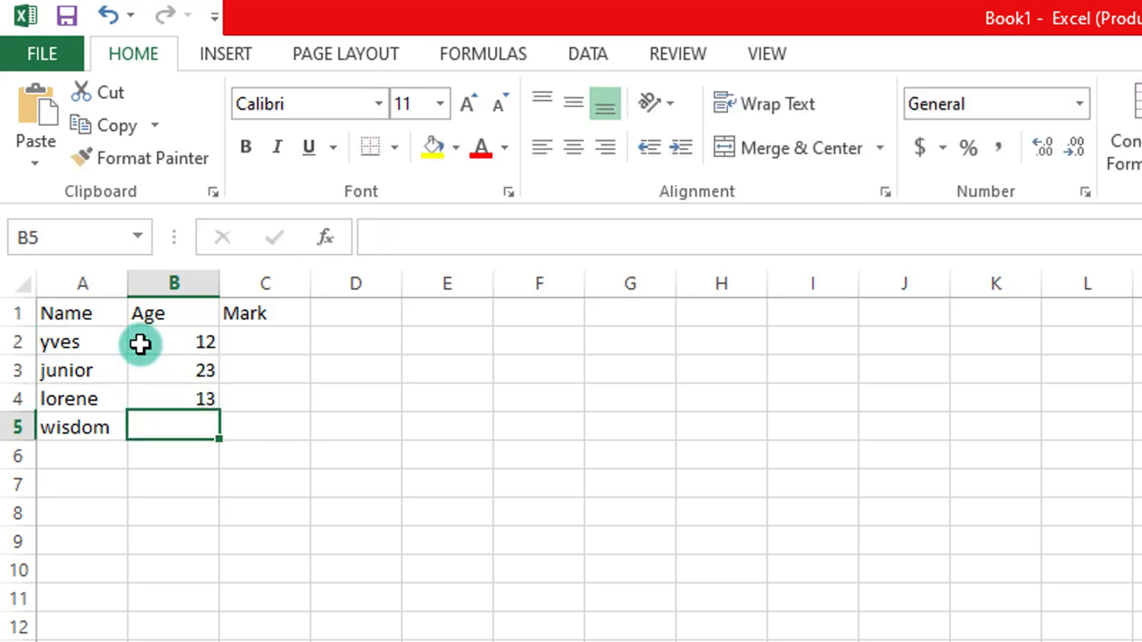
type("144")
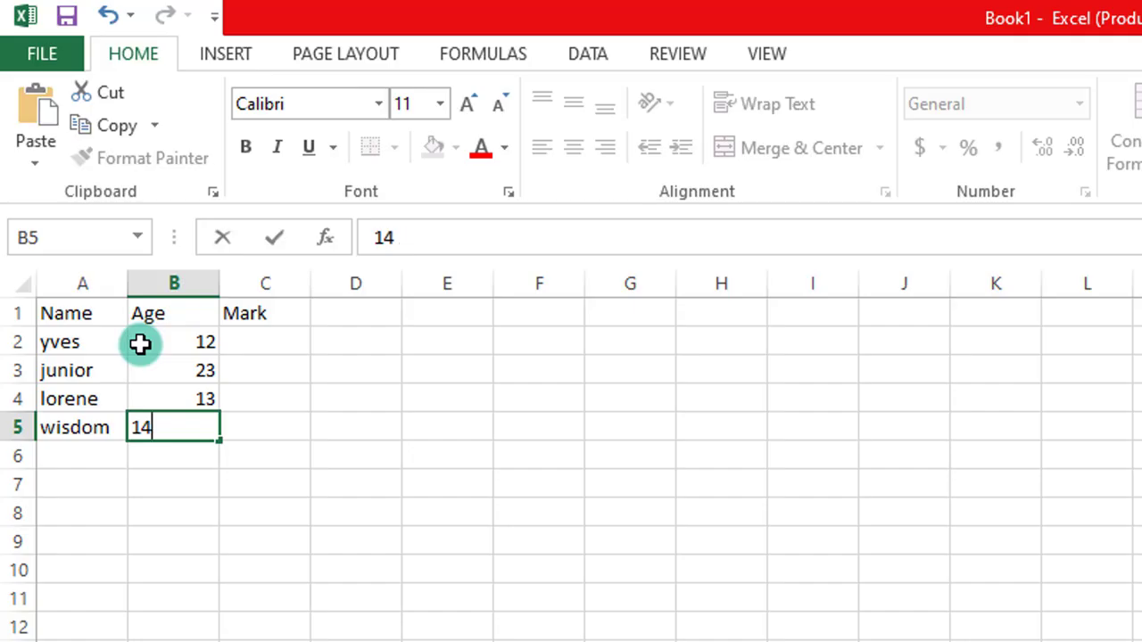
key("Return")
Step: Enter the marks 14, 12, 9 and 3 in cells C2 to C5
left_click(238, 341)
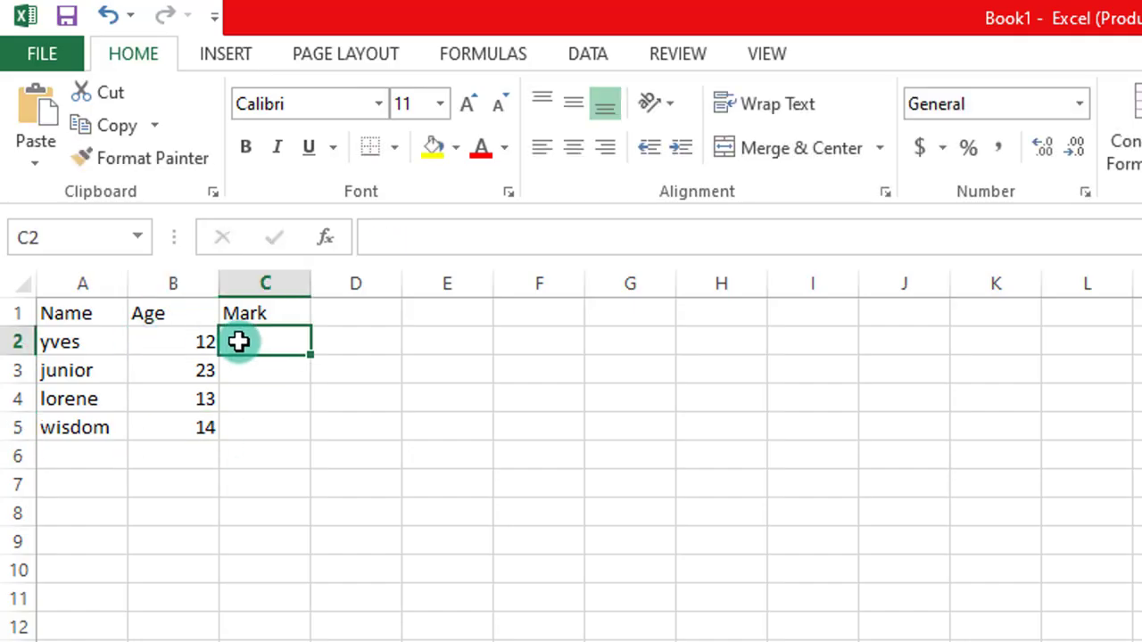
type("14")
key("Return")
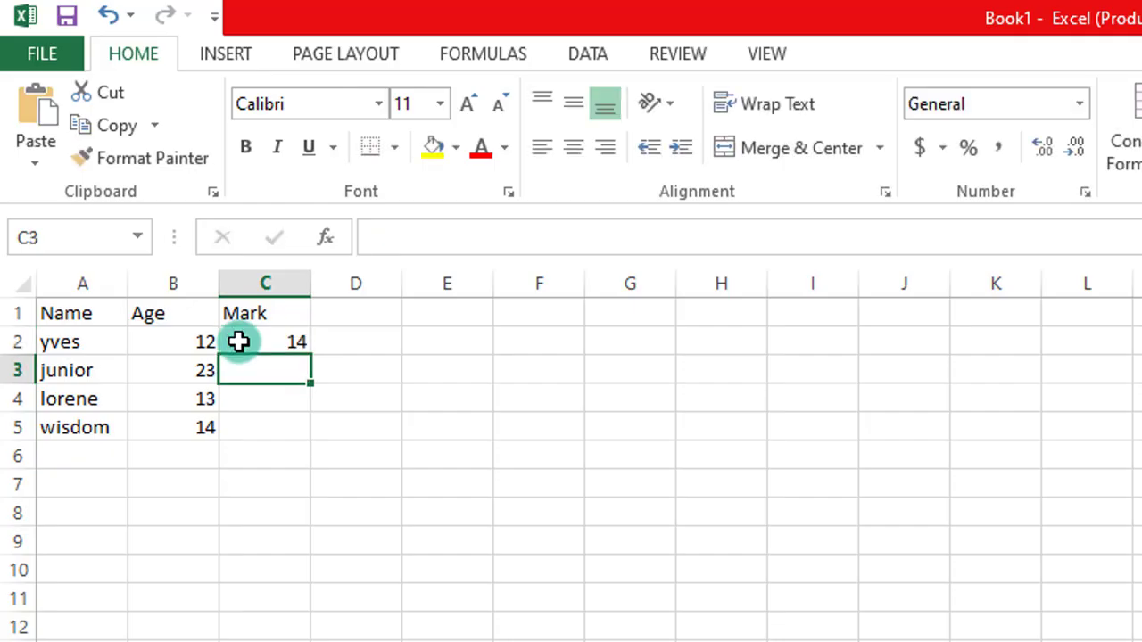
type("12")
key("Return")
type("0")
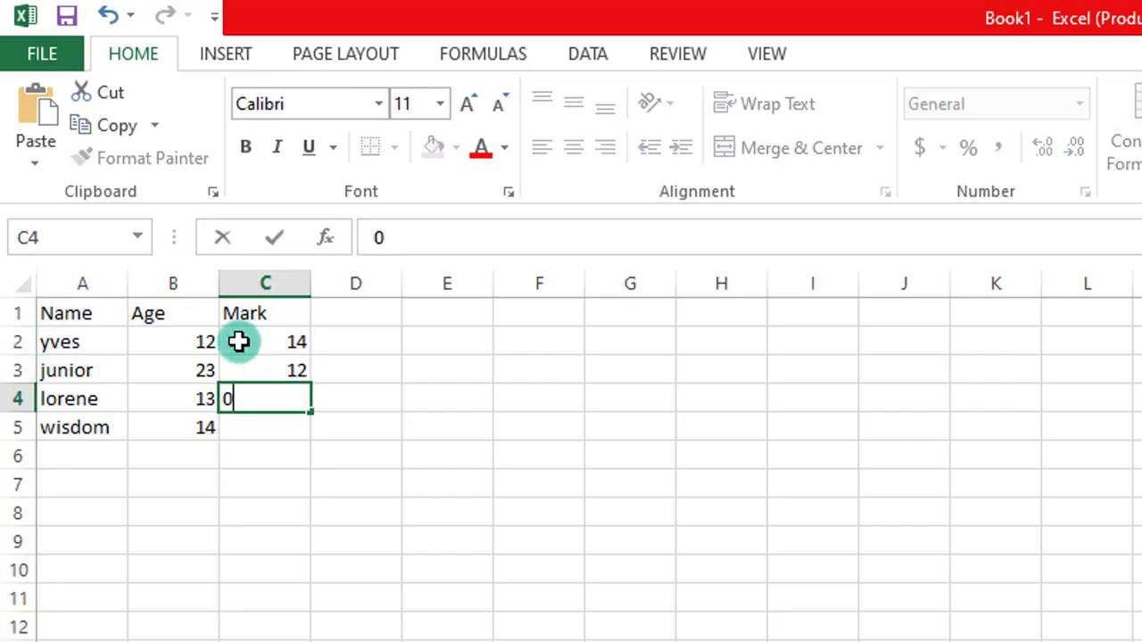
key("BackSpace")
type("9")
key("Return")
type("3")
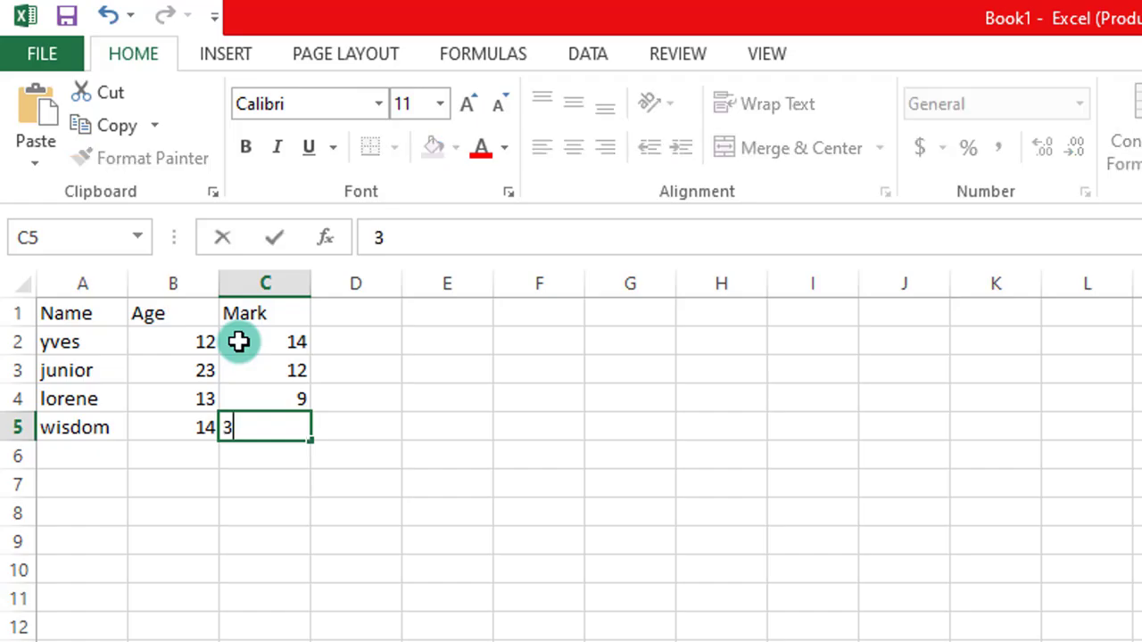
key("Return")
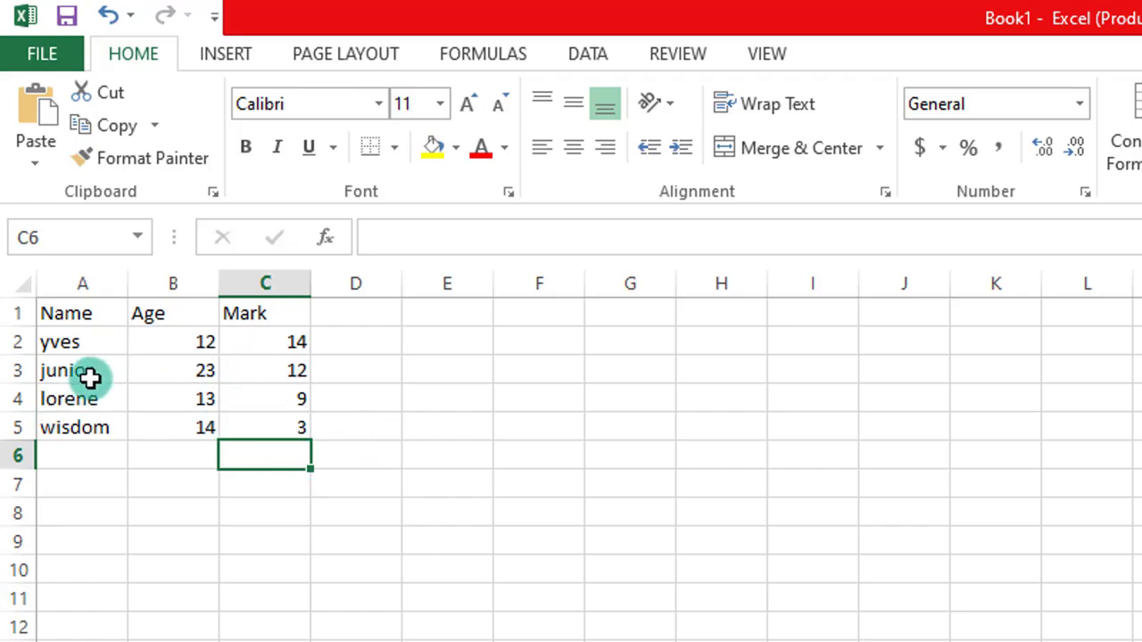
Step: Apply All Borders to the data table in A1:C5 and deselect the range
left_click(82, 313)
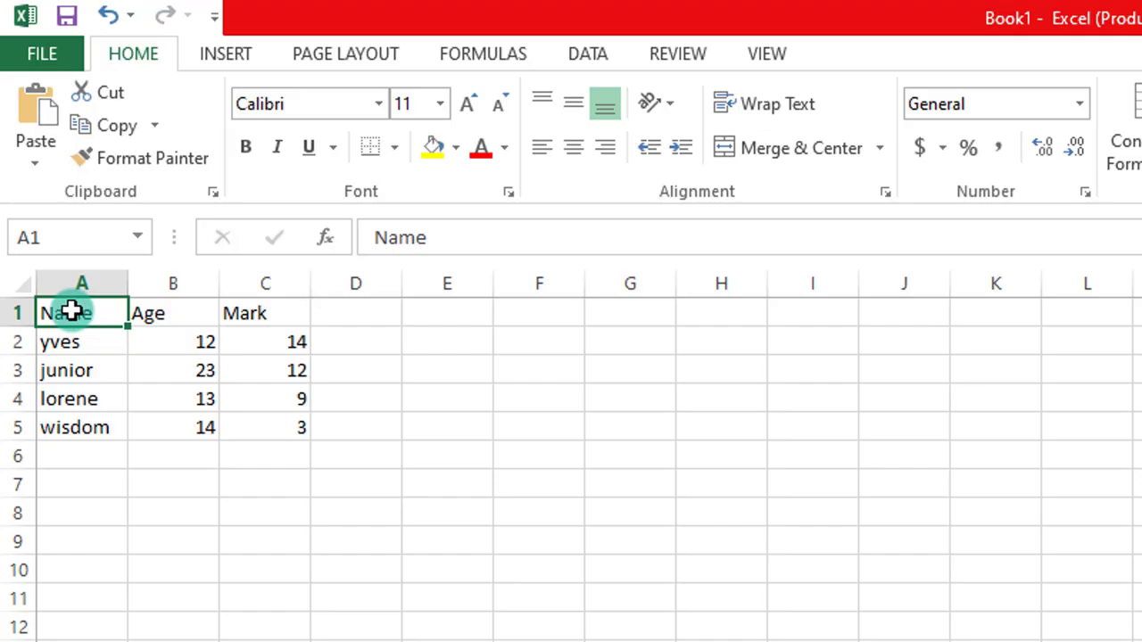
mouse_move(71, 310)
left_mouse_down()
mouse_move(163, 339)
mouse_move(235, 392)
mouse_move(234, 423)
left_mouse_up()
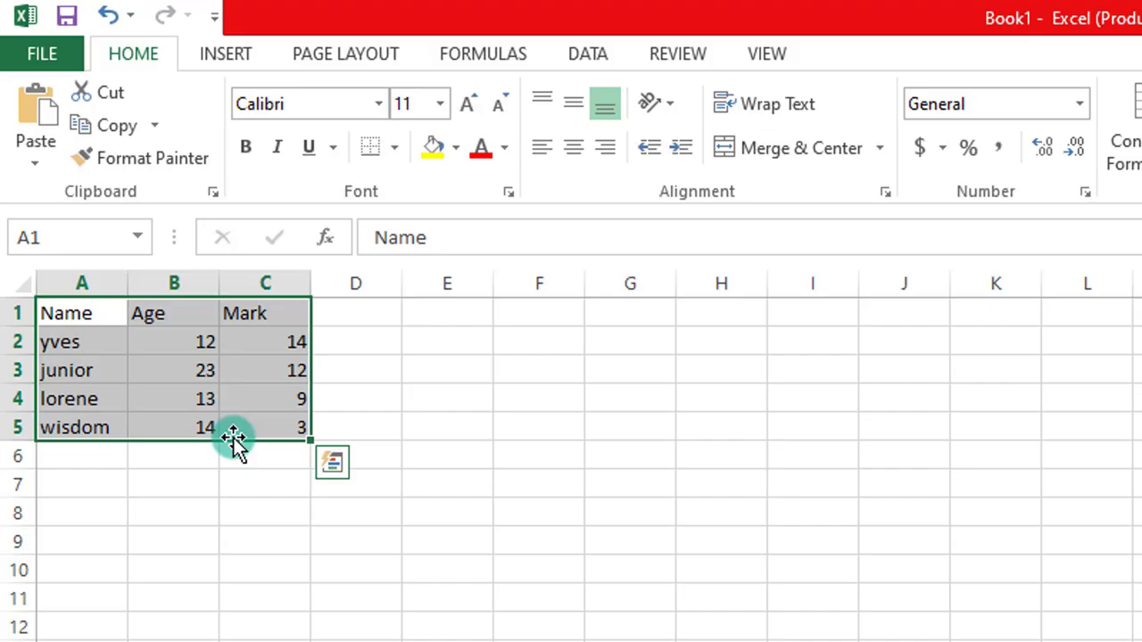
left_click_drag(233, 440, 277, 423)
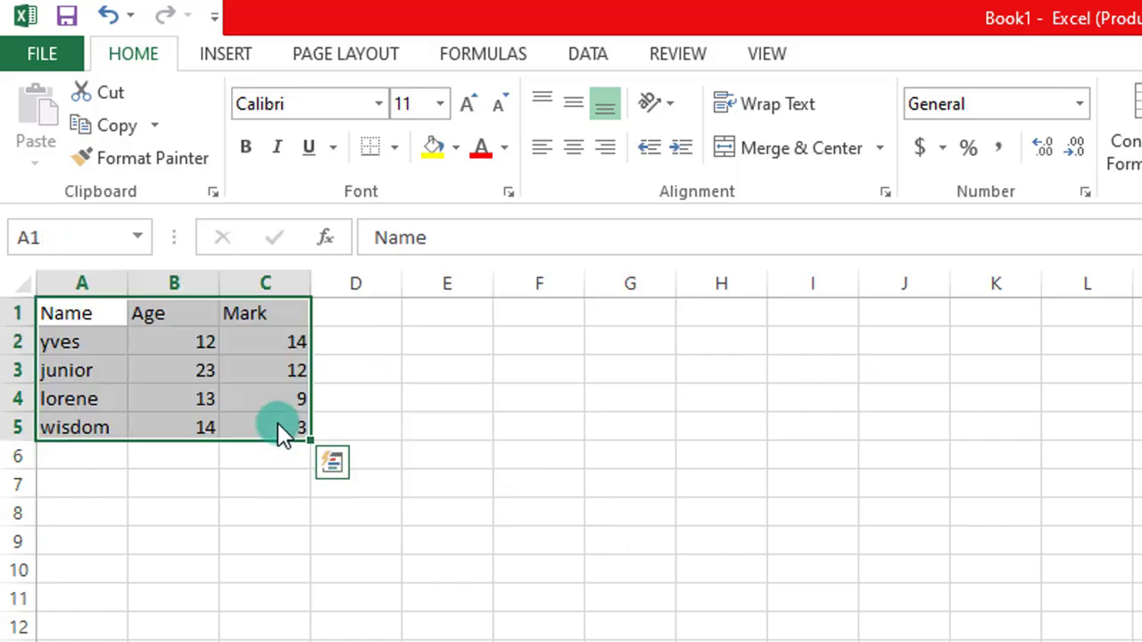
left_click(84, 315)
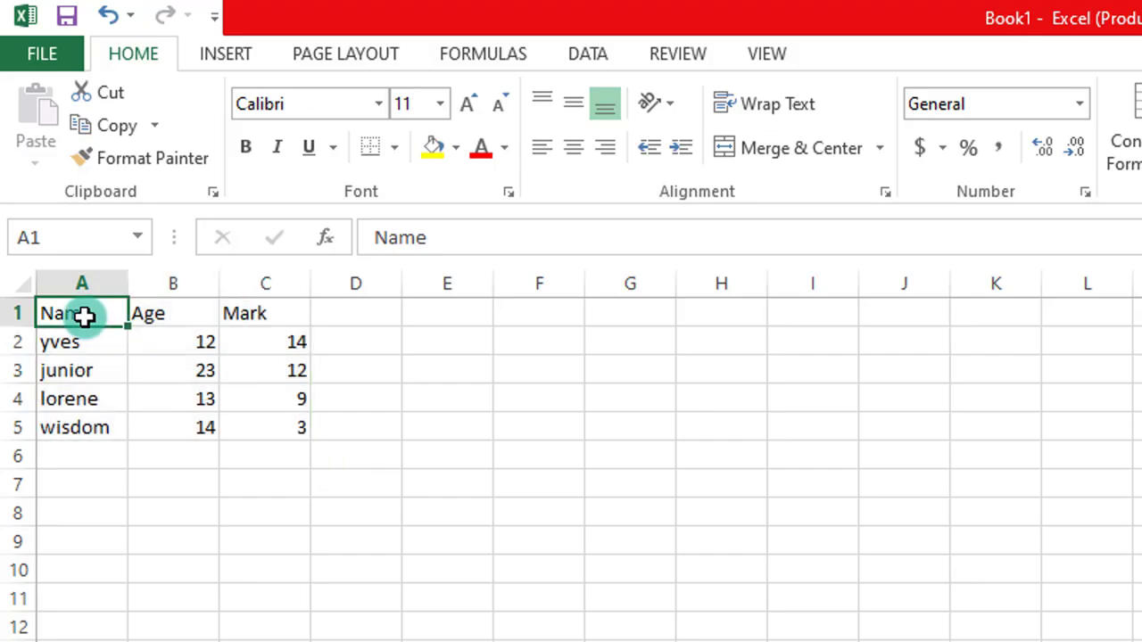
left_click_drag(71, 313, 292, 427)
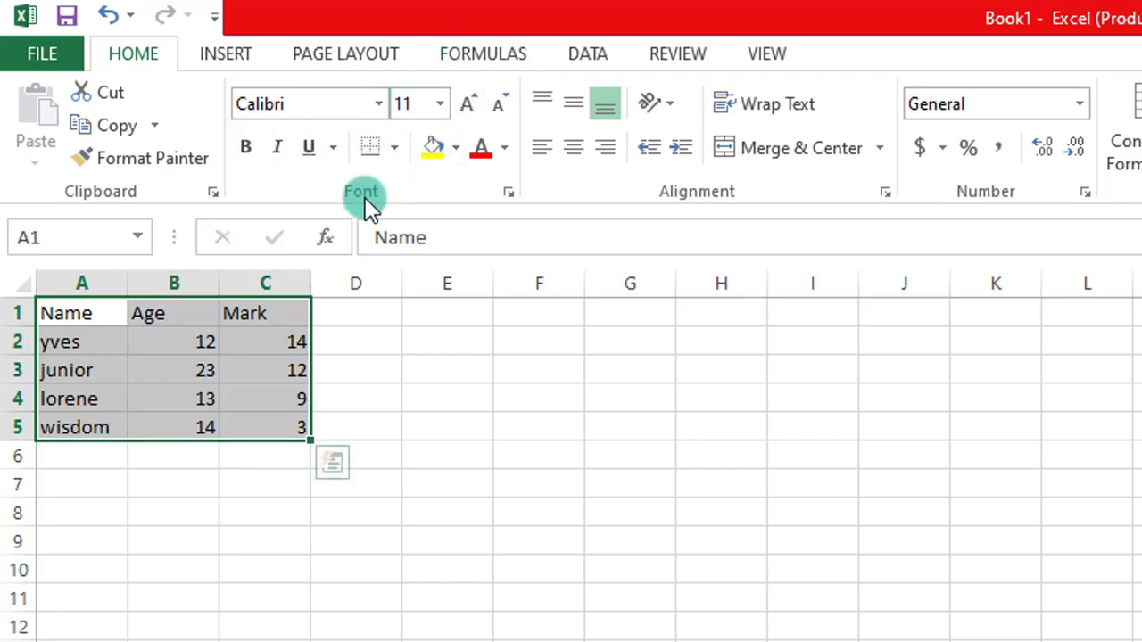
left_click(400, 156)
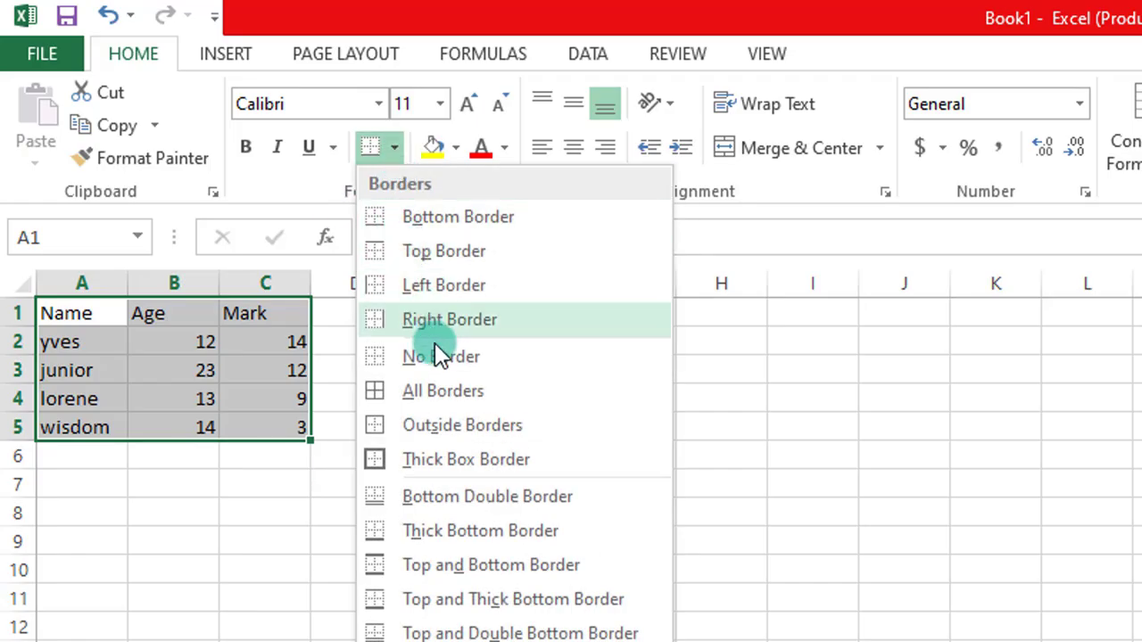
left_click(463, 394)
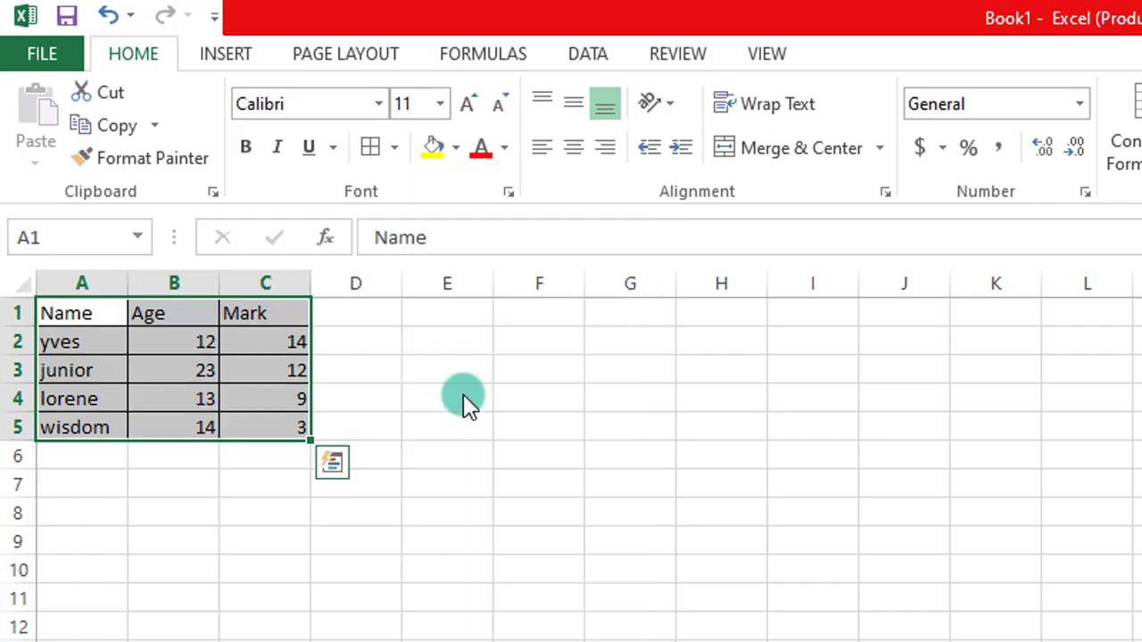
left_click(430, 423)
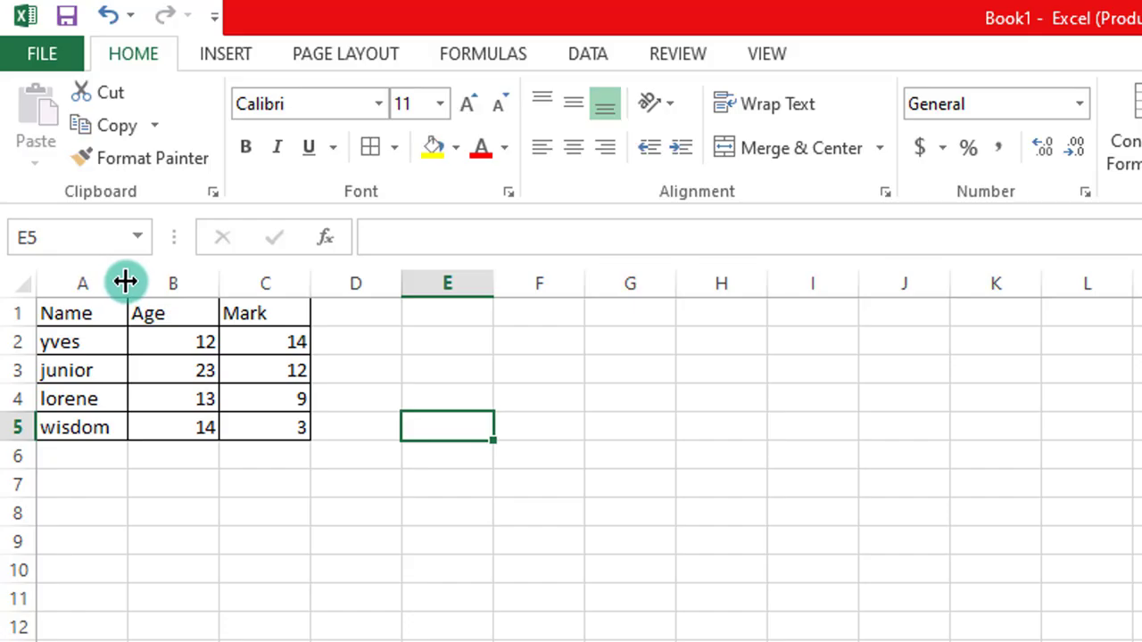
Step: Widen the Name column to nearly double its width and the Age column by more than half
mouse_move(125, 282)
left_mouse_down()
mouse_move(166, 282)
mouse_move(143, 281)
left_mouse_up()
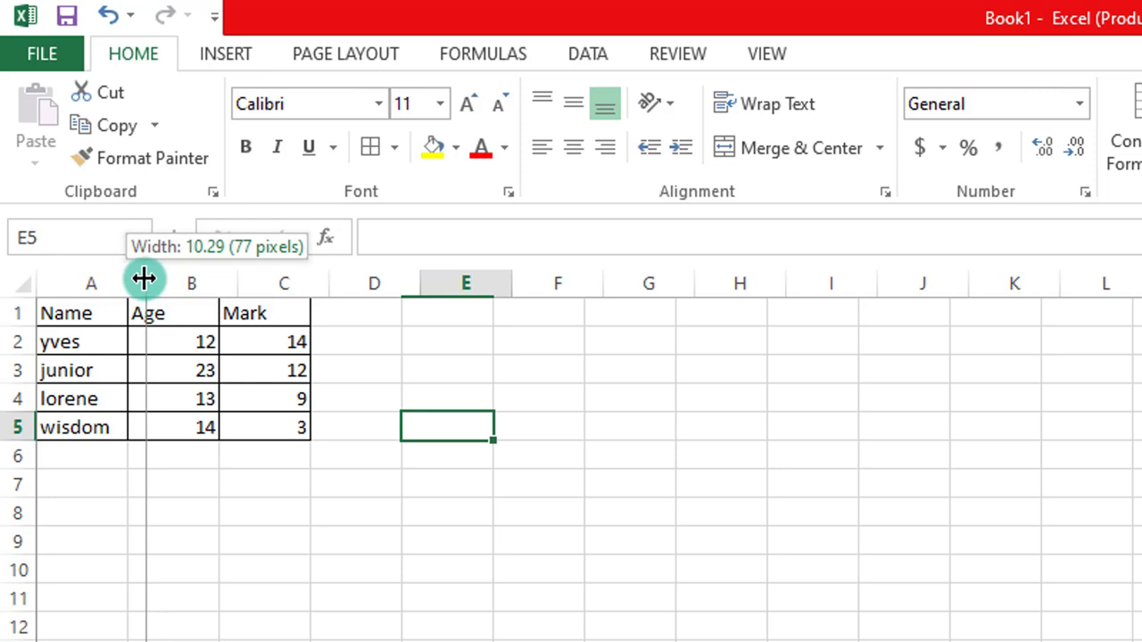
left_click_drag(144, 279, 208, 283)
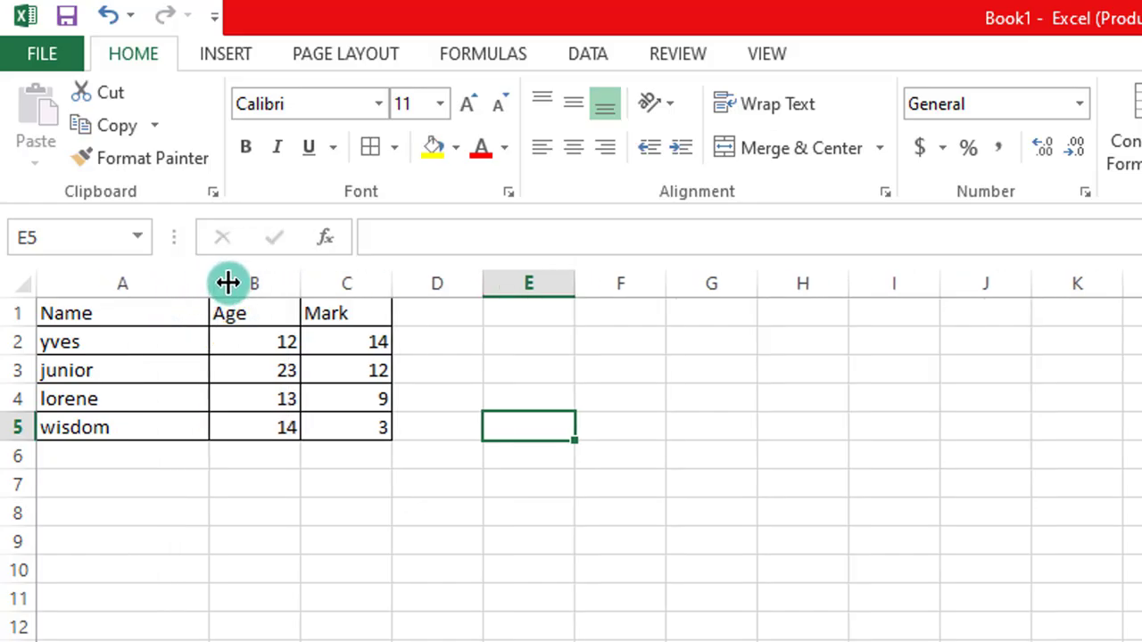
left_click_drag(293, 289, 355, 290)
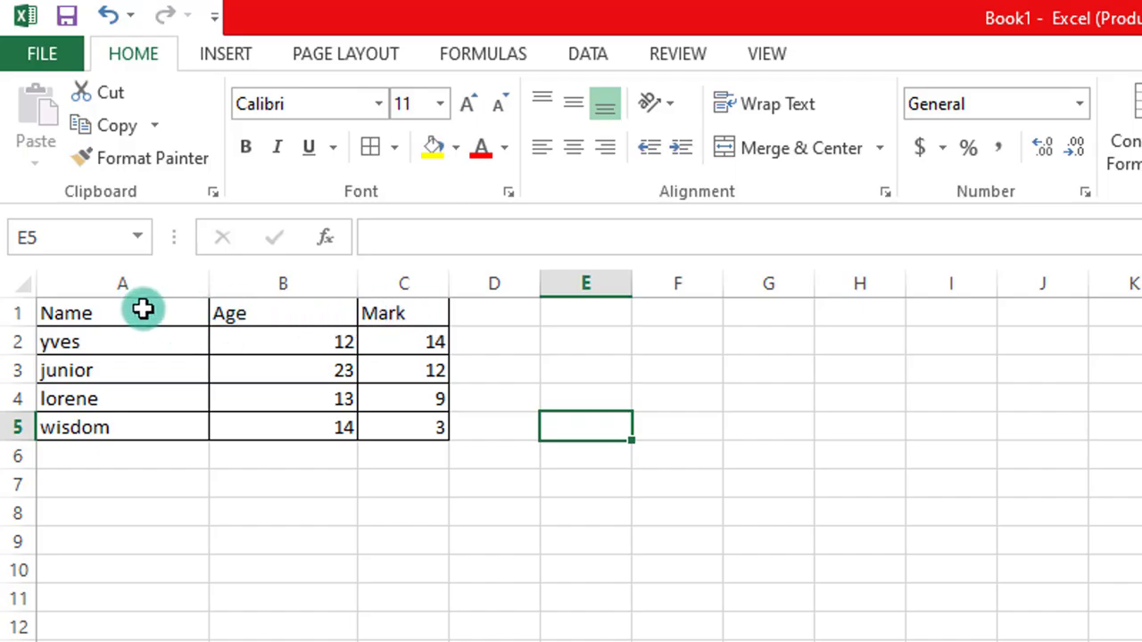
Step: Center the headers in A1:C1 and the names in A2:A5 horizontally in their cells
left_click_drag(92, 313, 379, 316)
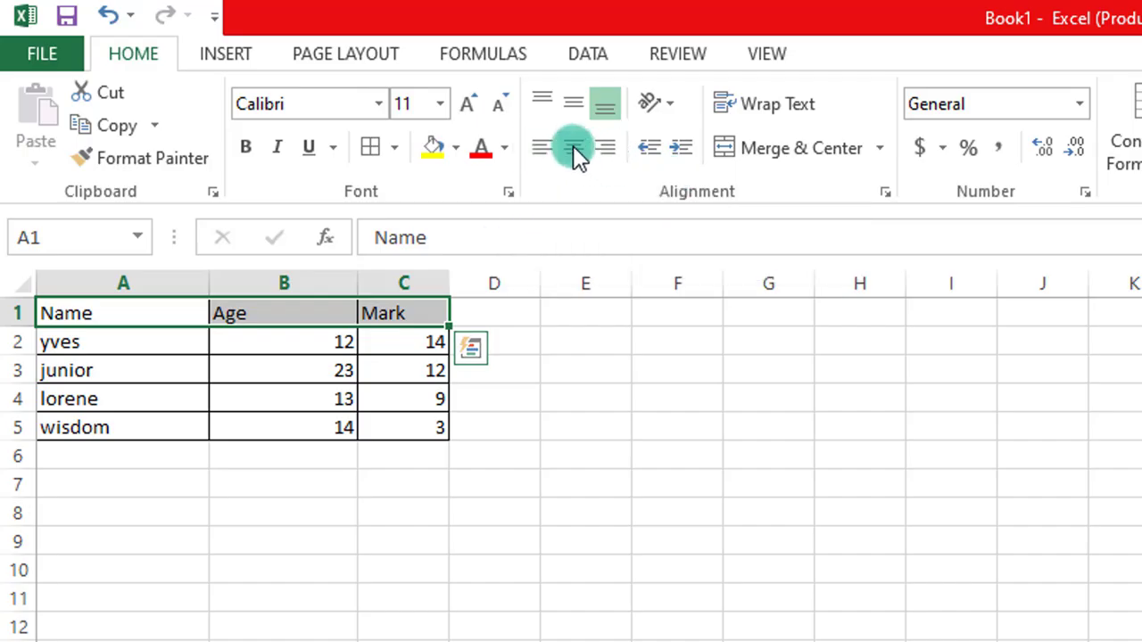
left_click(111, 15)
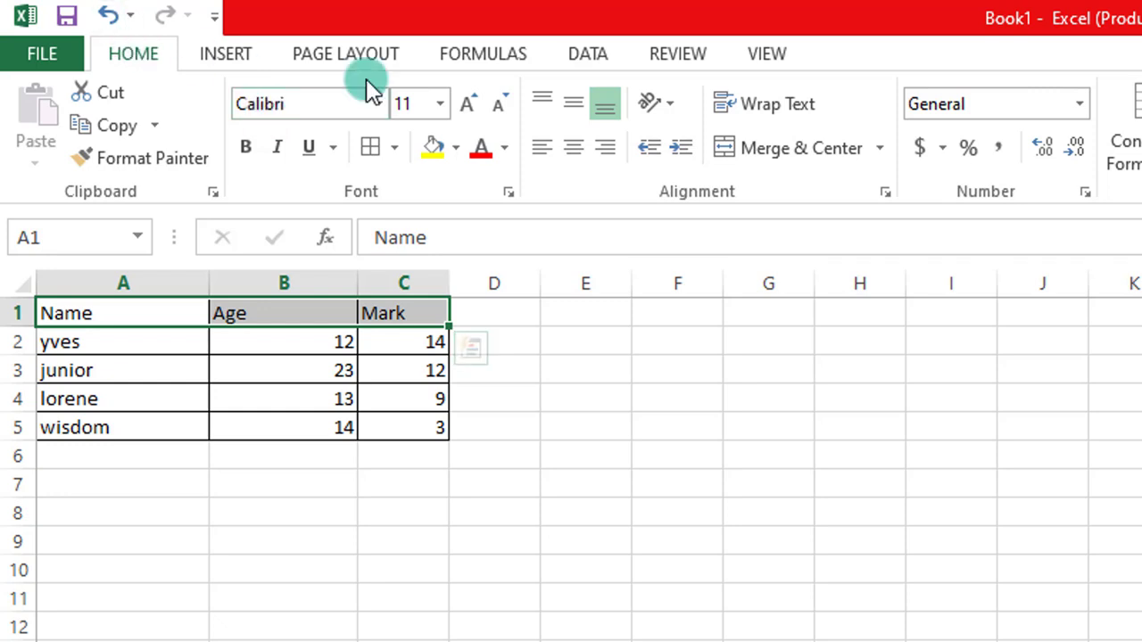
left_click(575, 150)
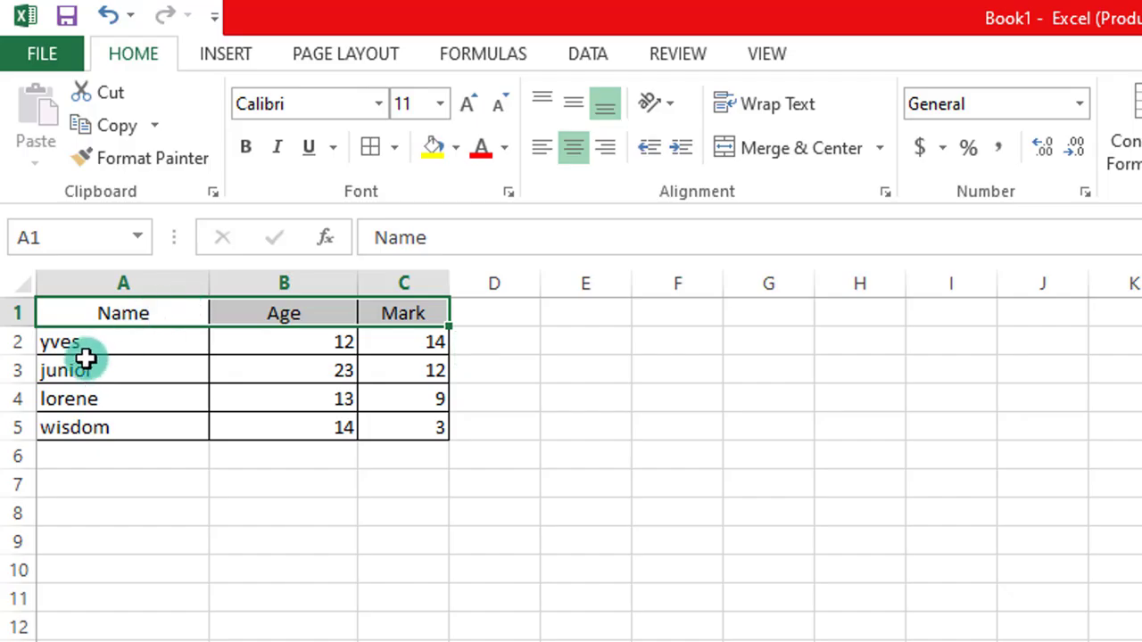
left_click(155, 421)
left_click_drag(154, 421, 94, 350)
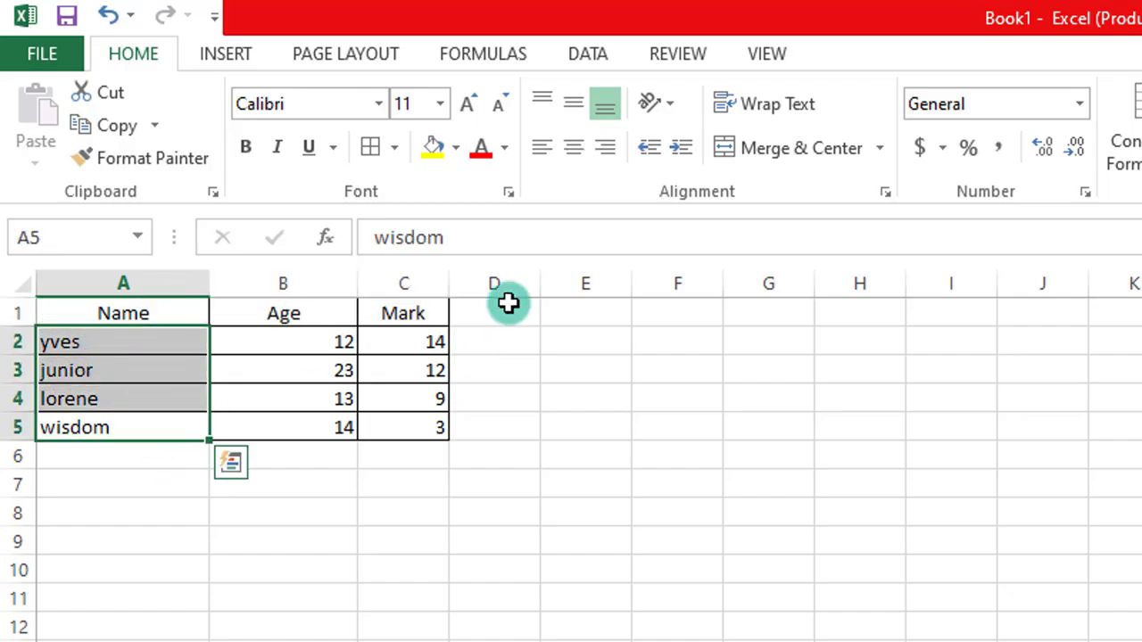
left_click(575, 157)
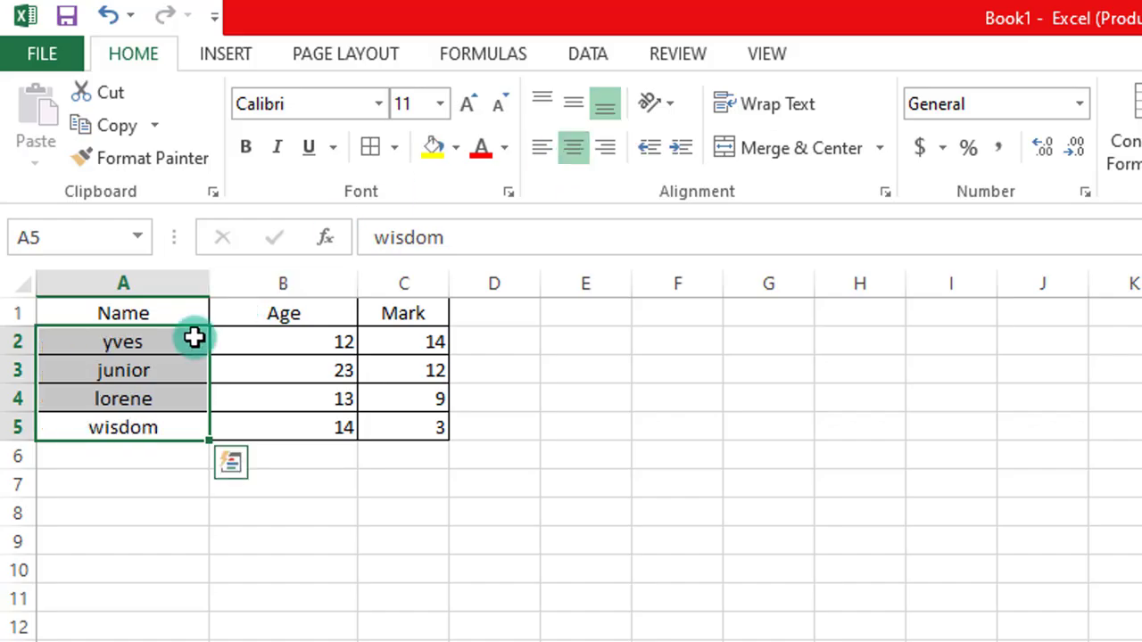
Step: Make the header row Name, Age and Mark in A1:C1 bold and deselect it
left_click(87, 307)
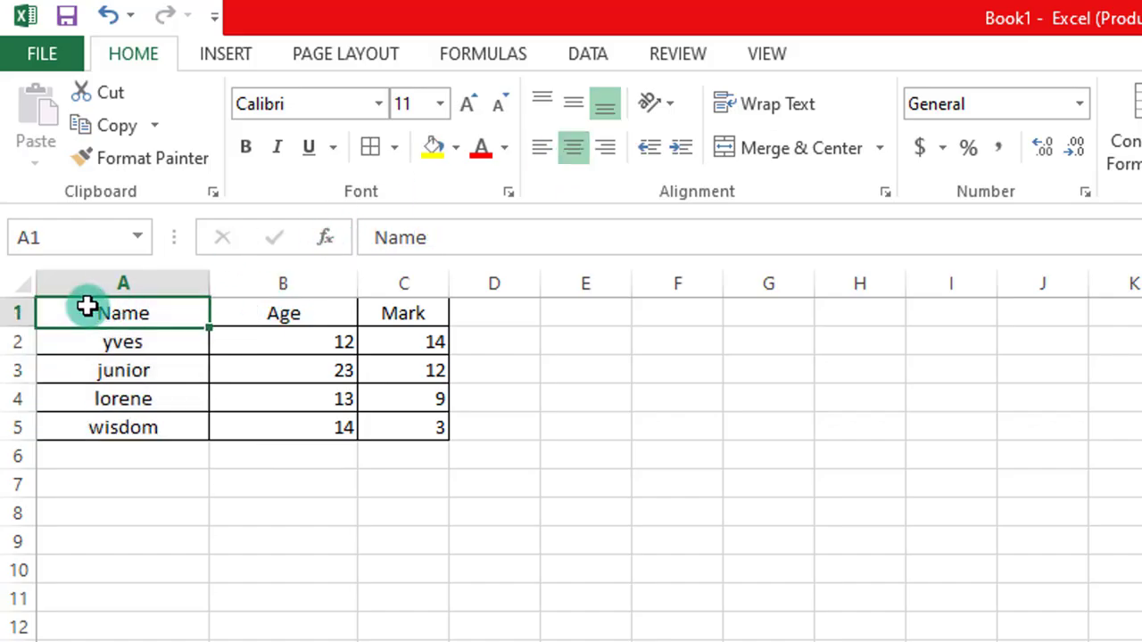
left_click_drag(90, 310, 362, 311)
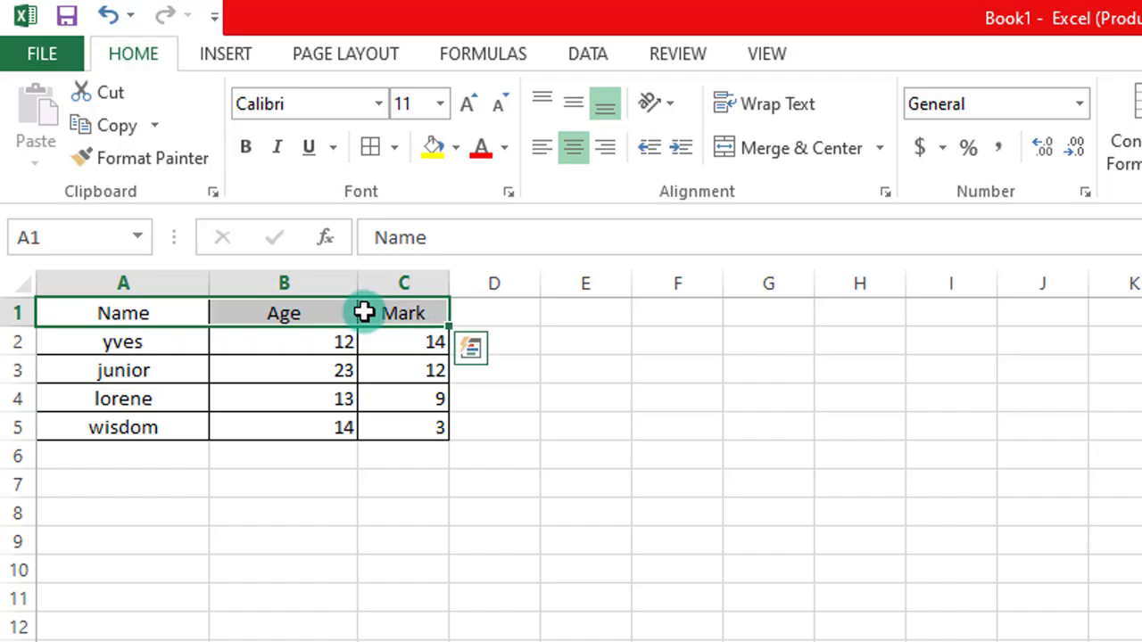
left_click(246, 147)
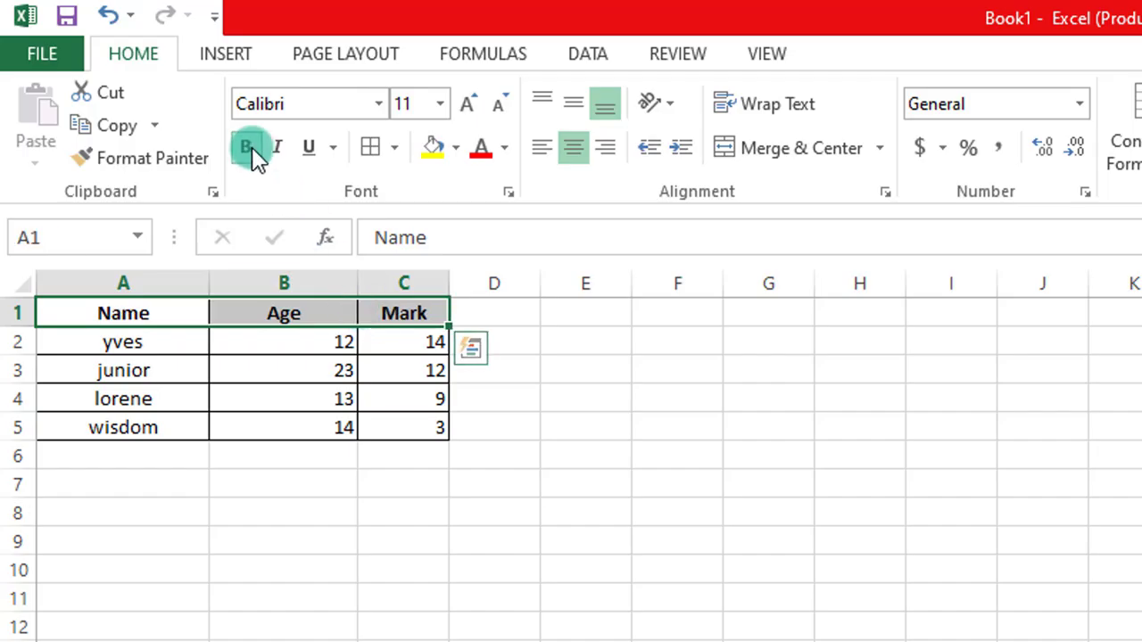
left_click(536, 364)
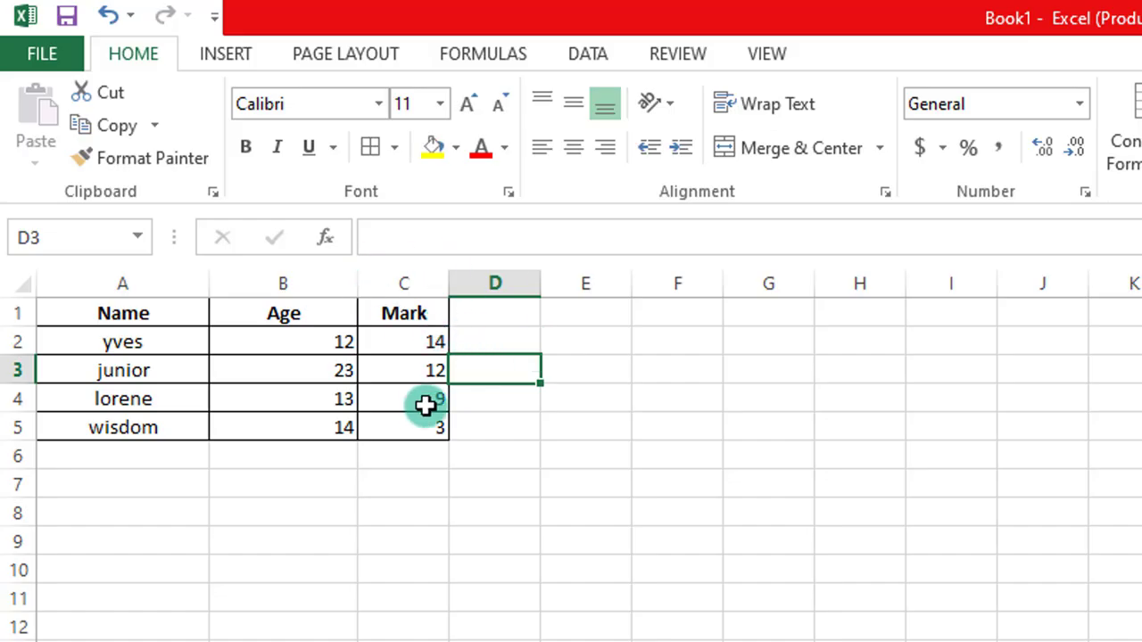
Step: Move the whole table from A1:C5 to B7:D11, keeping its contents and formatting
left_click_drag(423, 434, 134, 321)
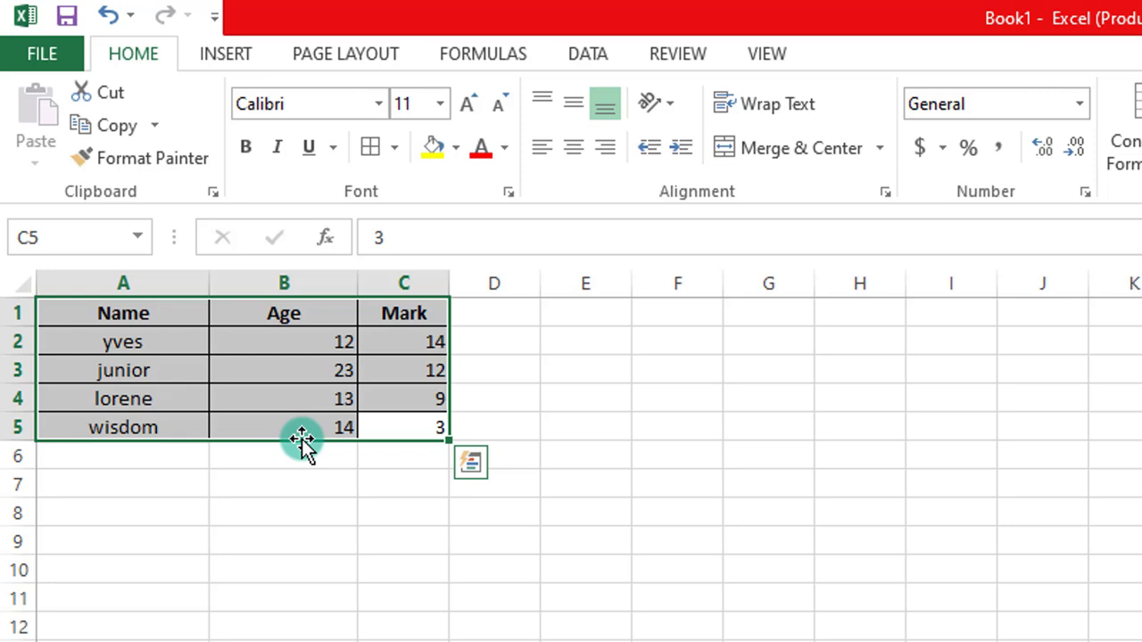
mouse_move(305, 442)
left_mouse_down()
mouse_move(312, 448)
mouse_move(302, 437)
left_mouse_up()
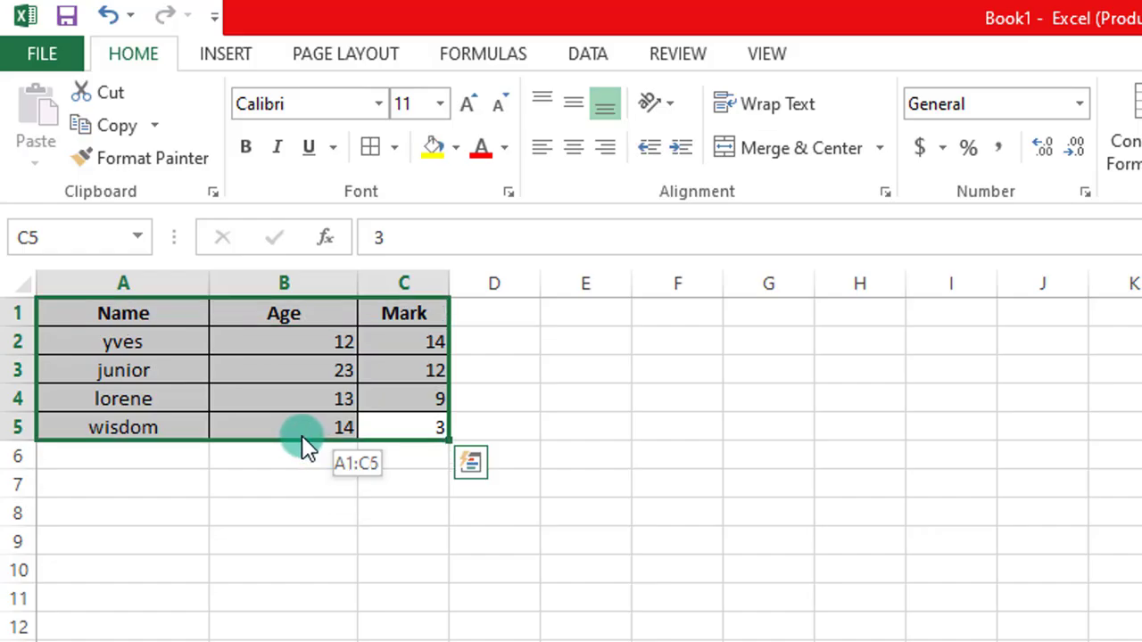
left_click_drag(301, 438, 416, 596)
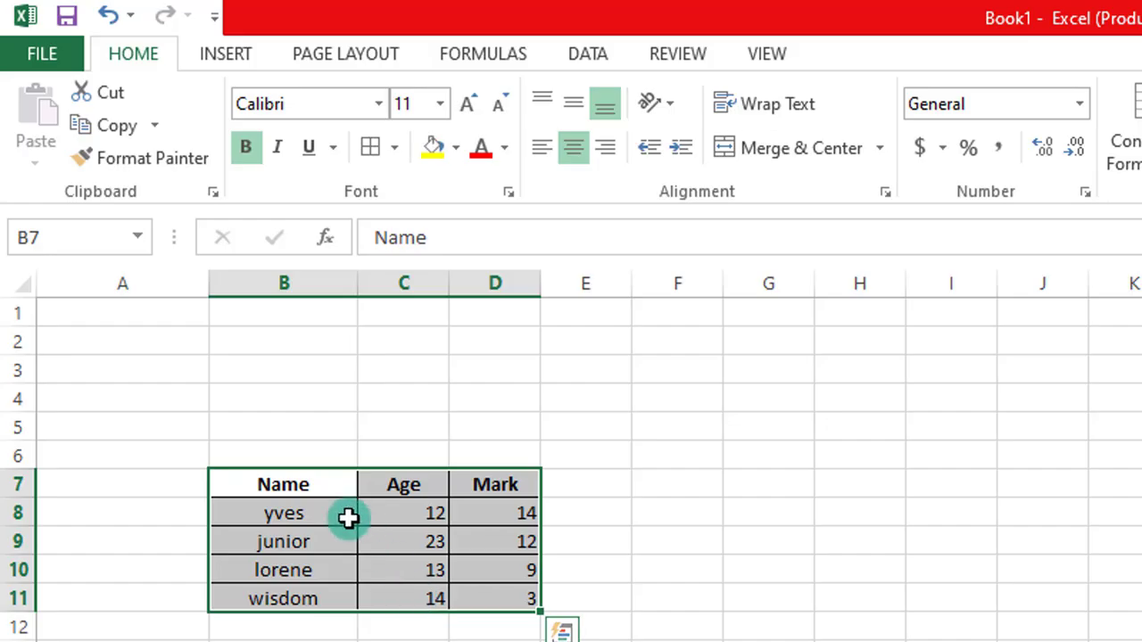
left_click(315, 491)
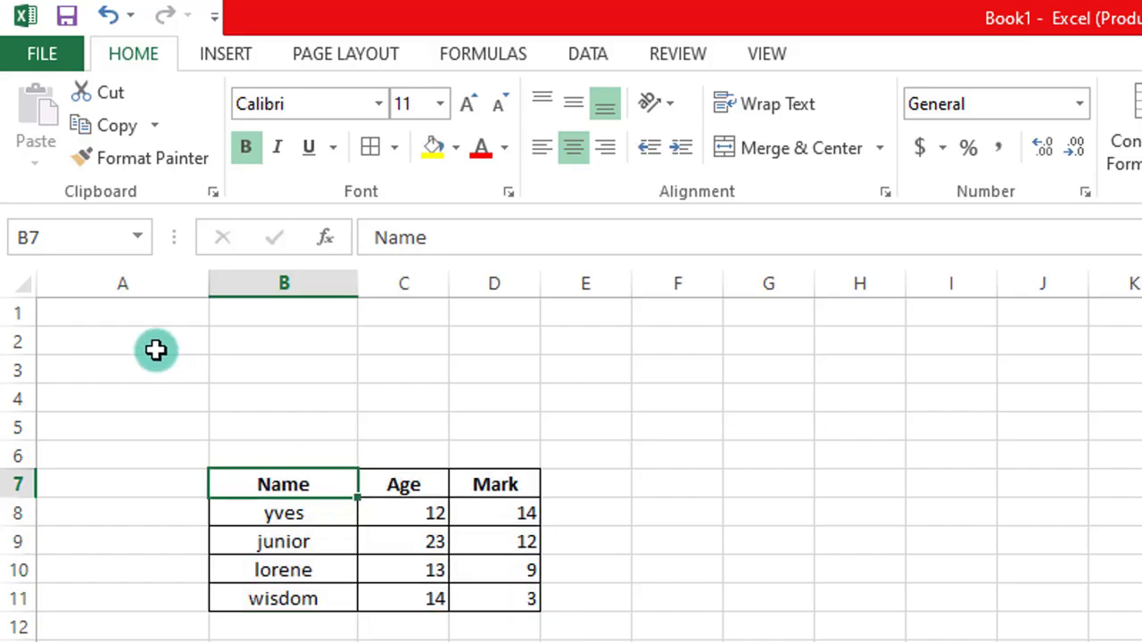
left_click(109, 315)
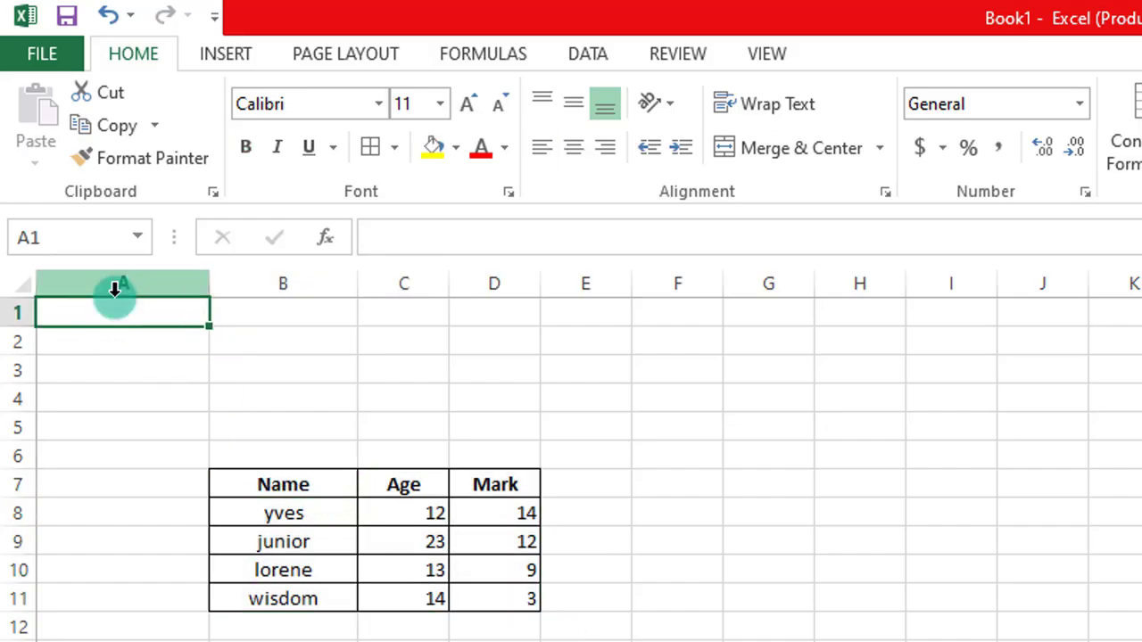
left_click(298, 484)
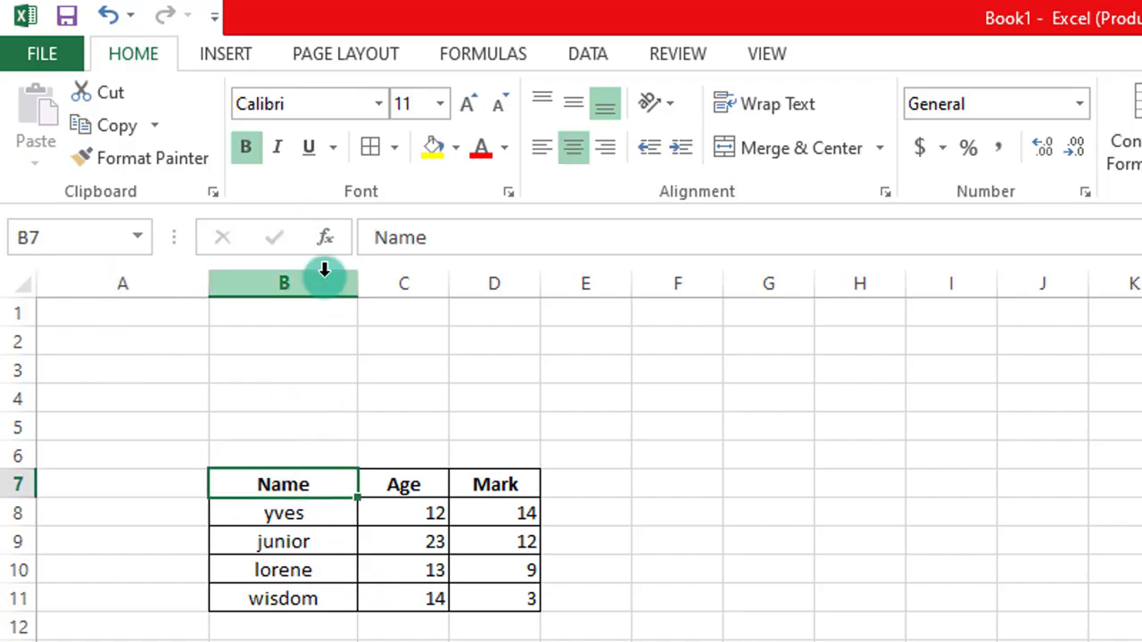
left_click_drag(221, 491, 282, 493)
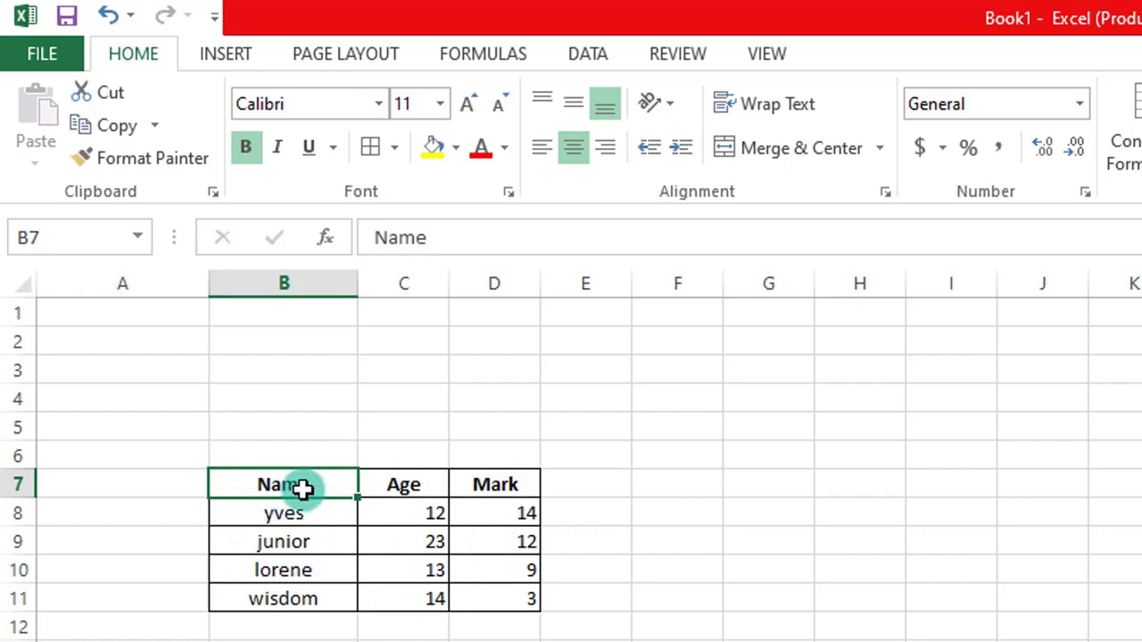
Step: Enter the title "Students informations" in cell B4 above the table
left_click(306, 399)
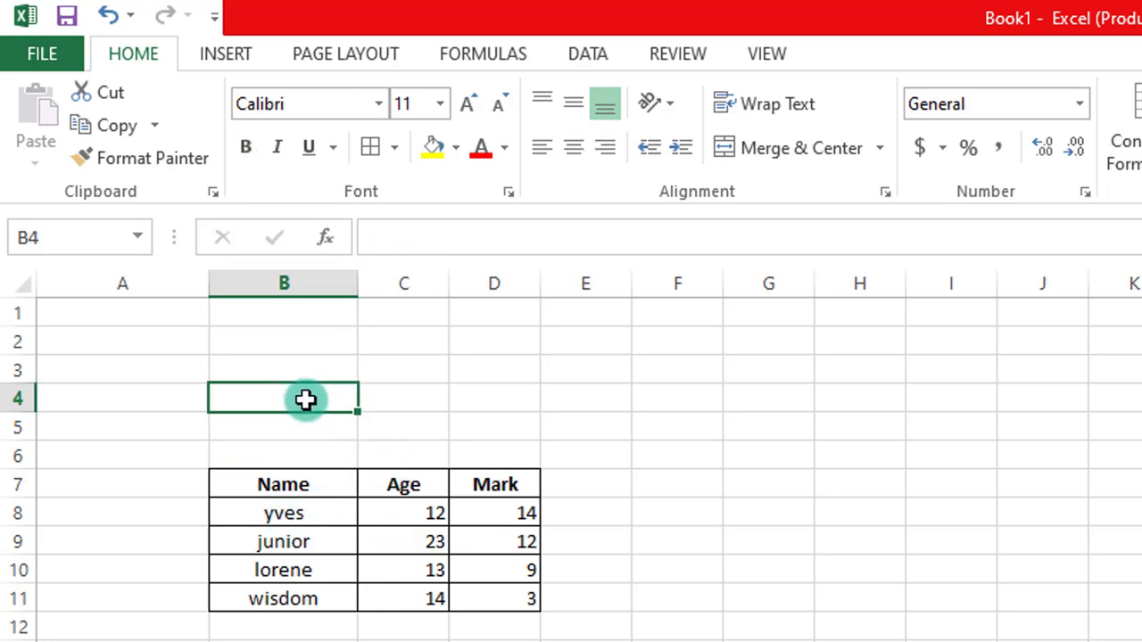
type("Students informations")
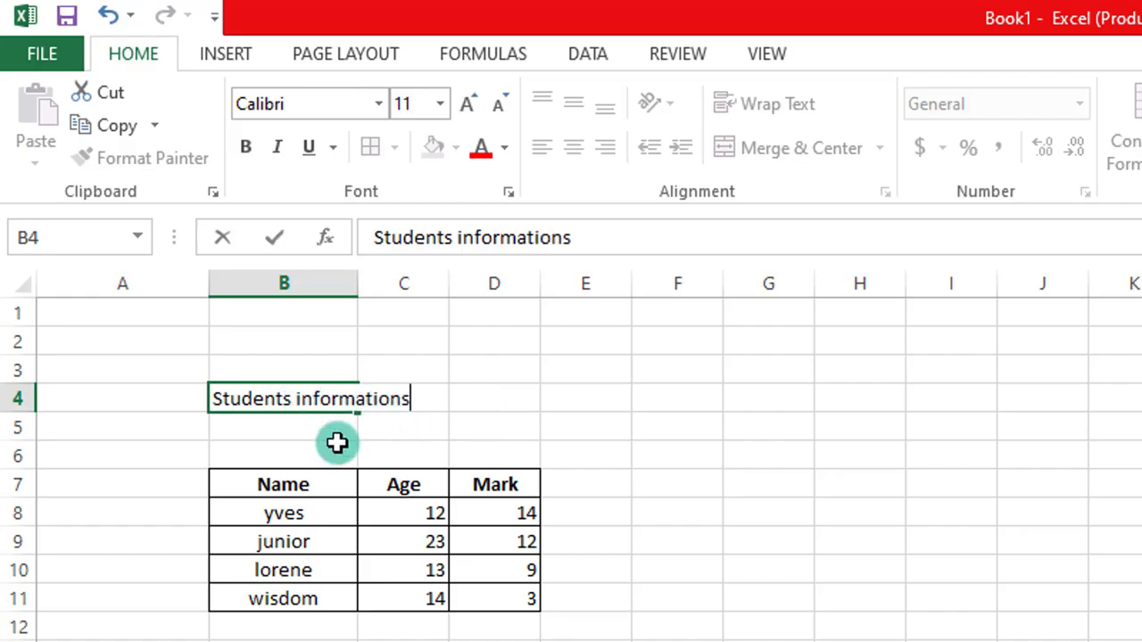
left_click(657, 458)
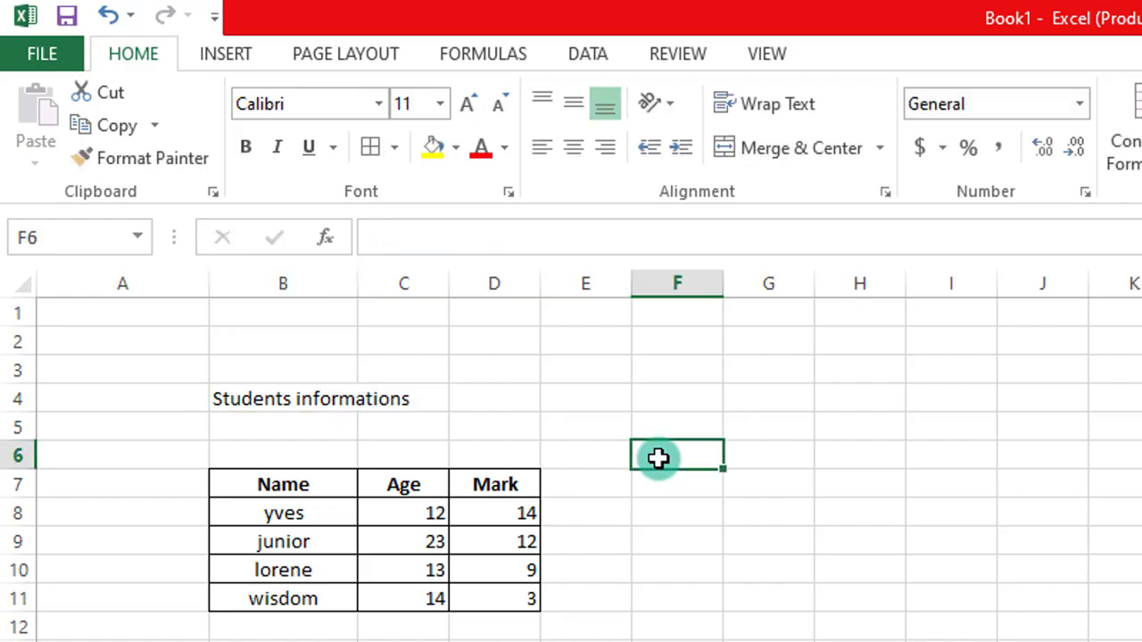
Step: Merge and center the title across cells B4:D4 so that it spans the table's width
left_click(274, 398)
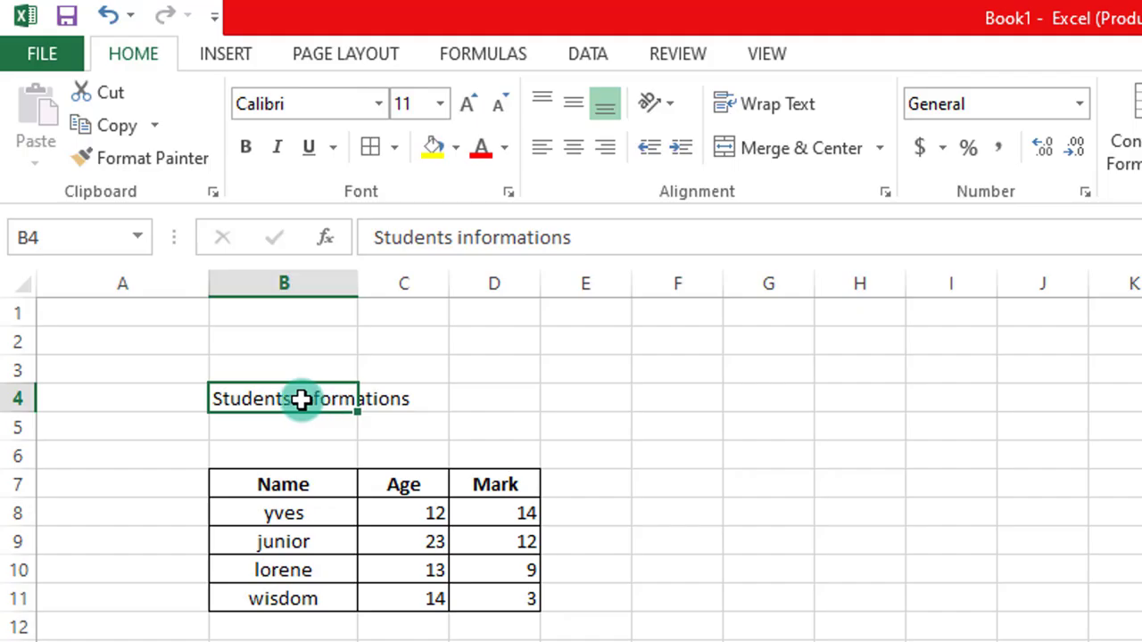
left_click_drag(306, 398, 463, 398)
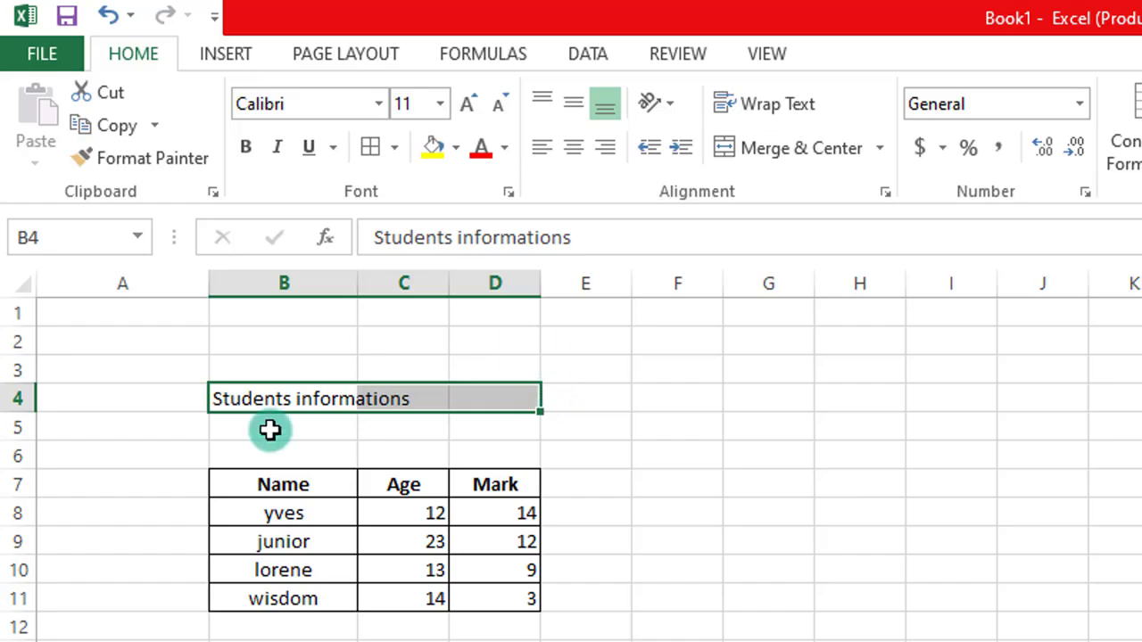
left_click(794, 149)
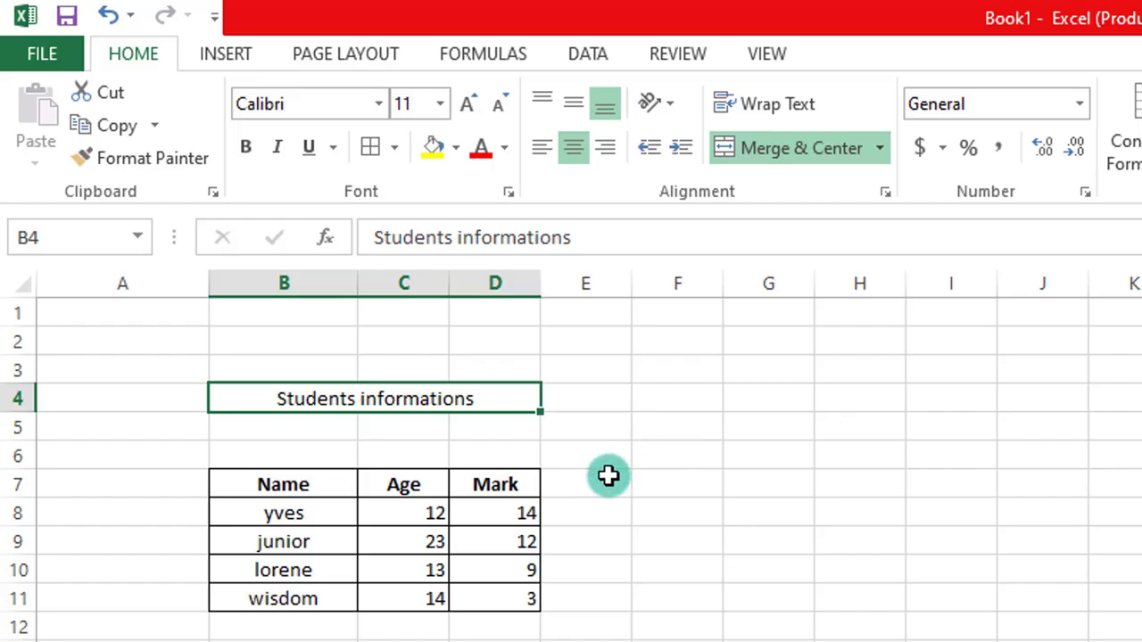
left_click(586, 496)
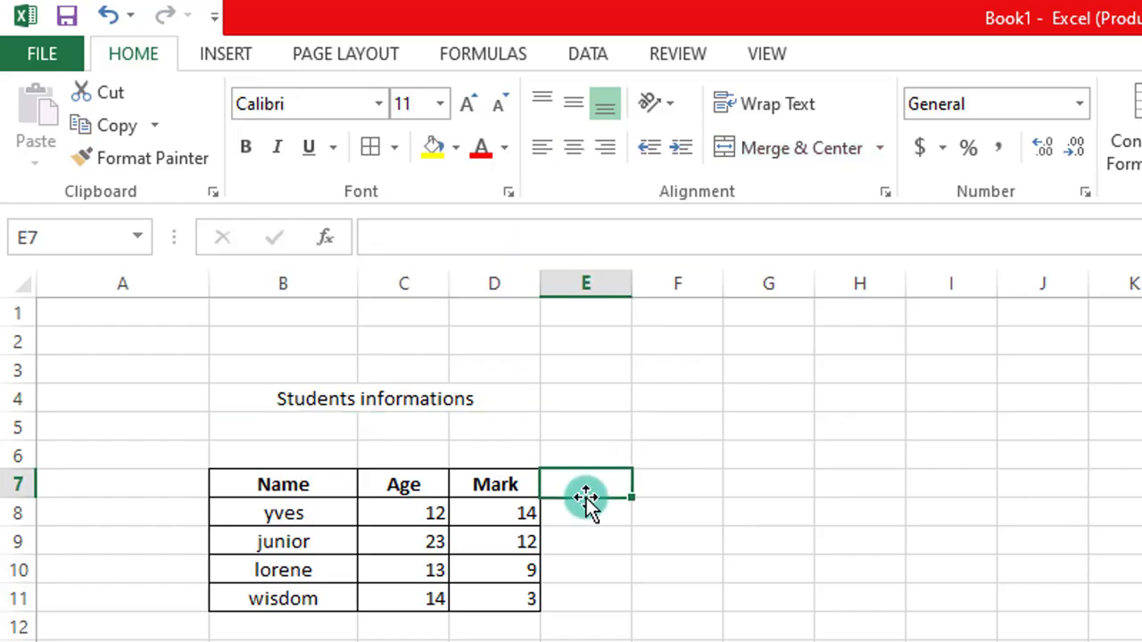
left_click(304, 400)
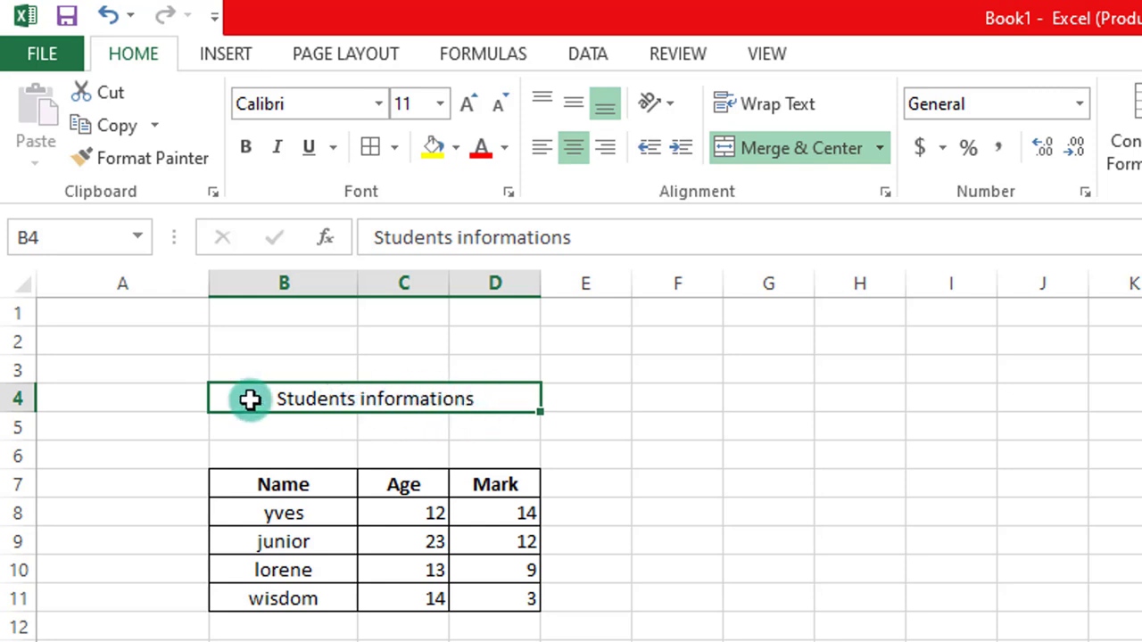
double_click(455, 397)
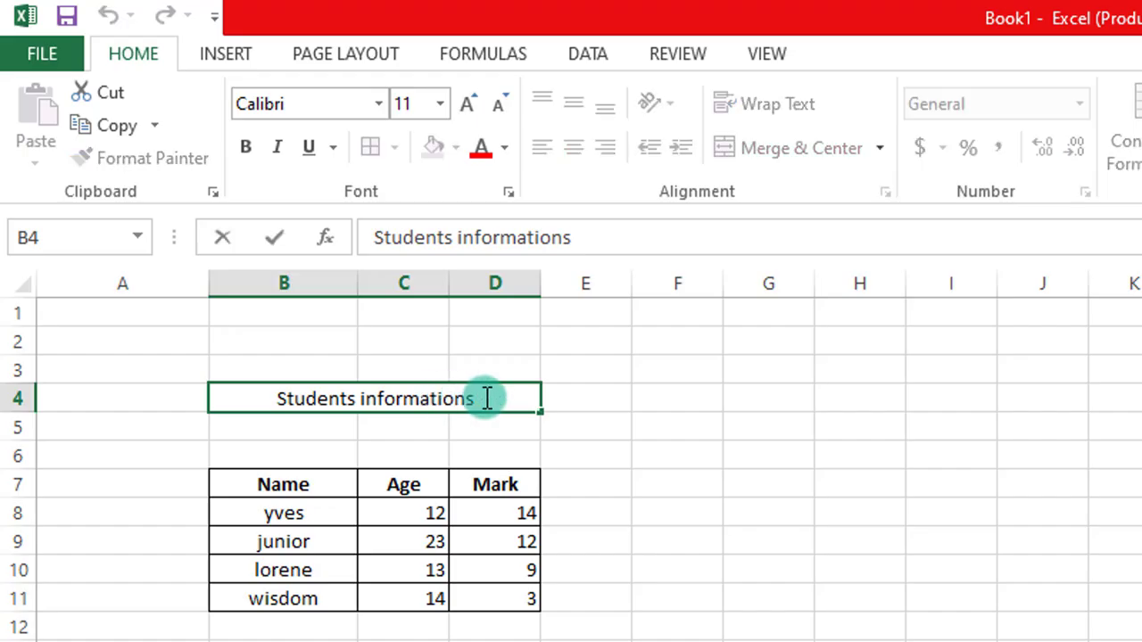
left_click_drag(487, 397, 280, 398)
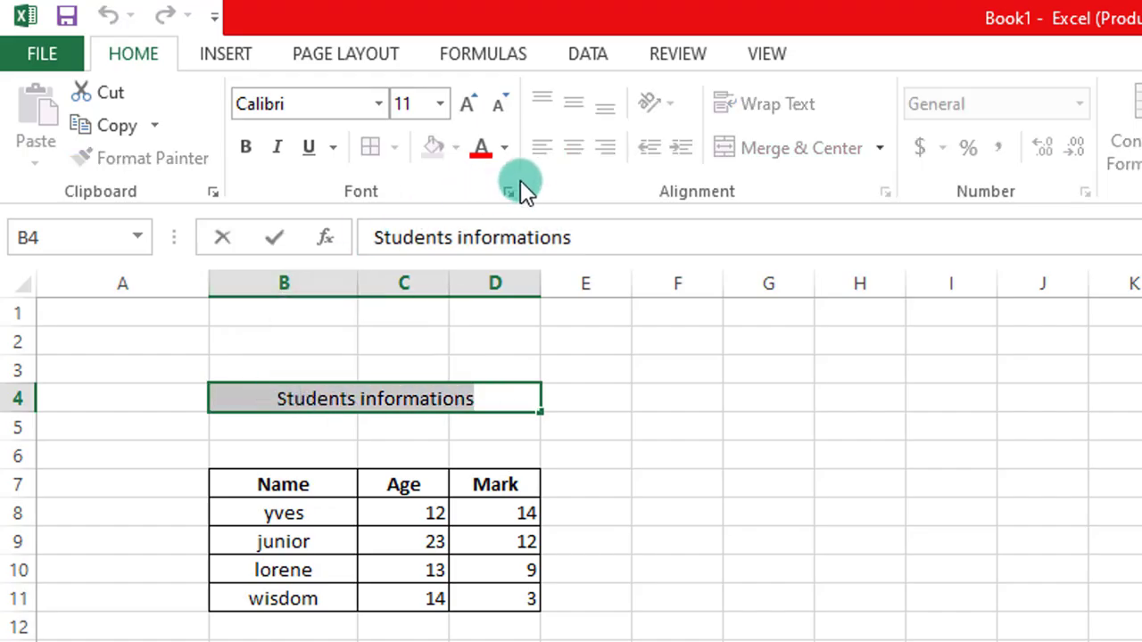
left_click(594, 449)
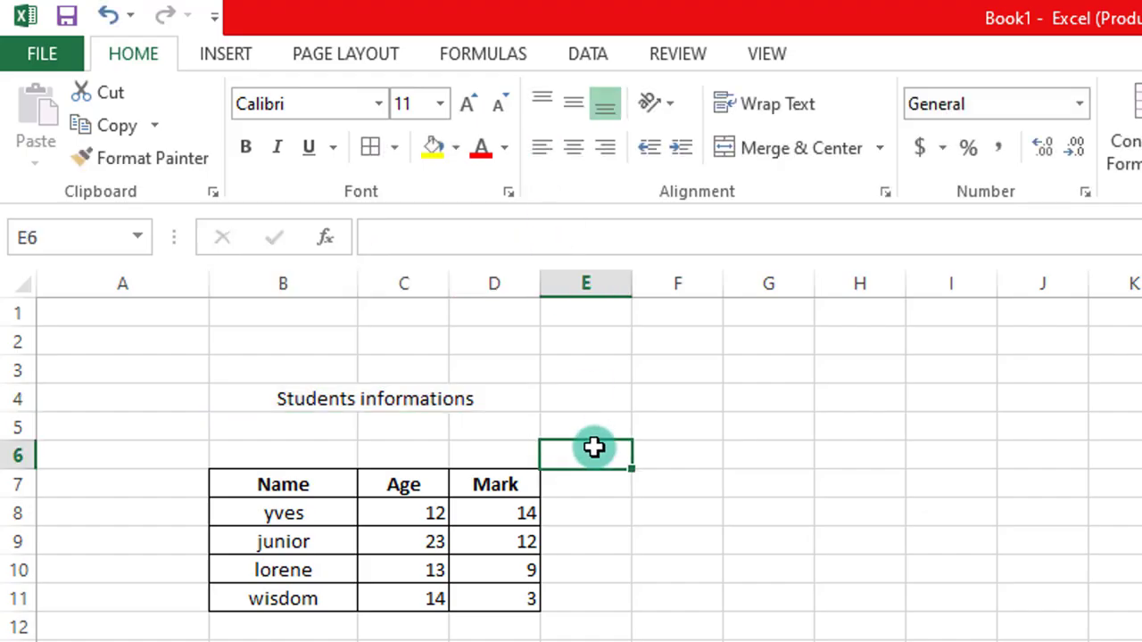
Step: Align the merged title in B4:D4 to the left and deselect it
left_click(470, 394)
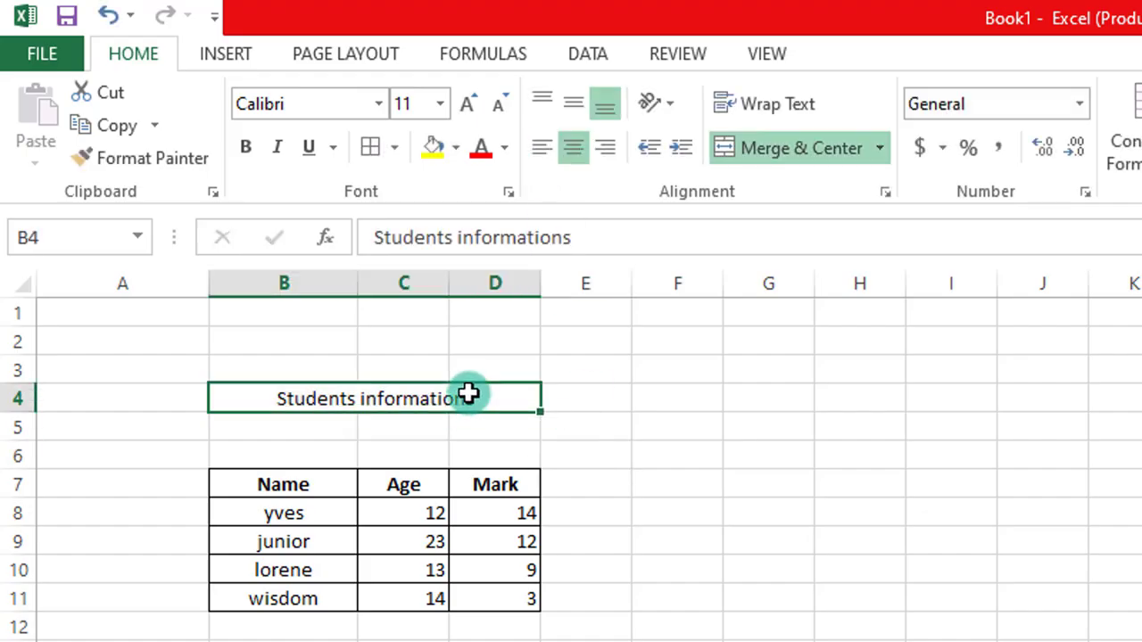
left_click(542, 151)
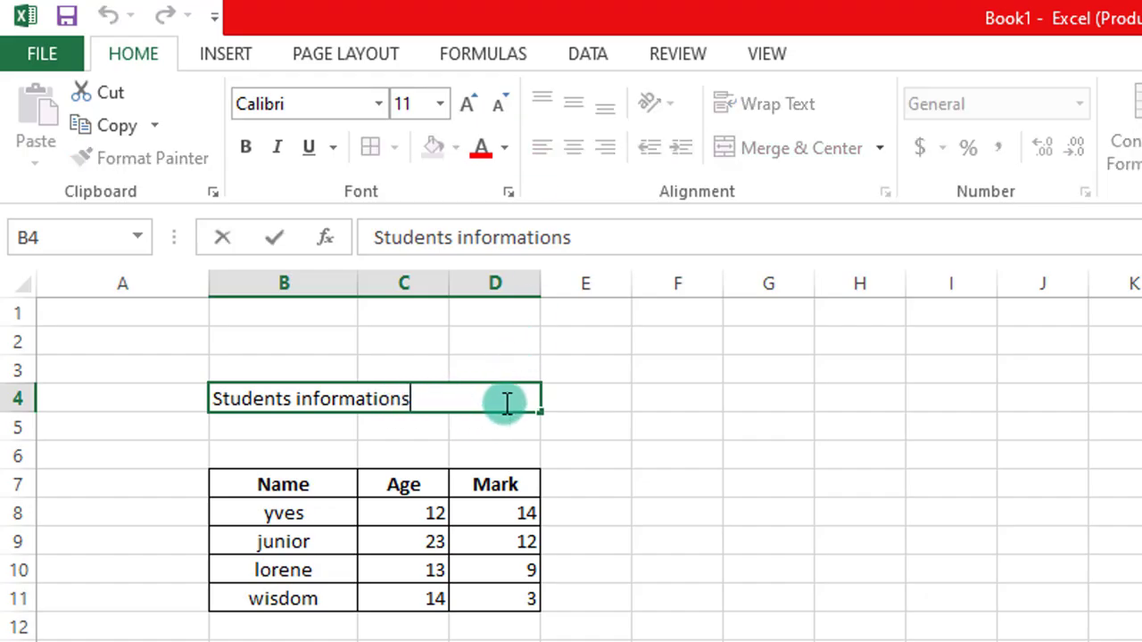
left_click(622, 446)
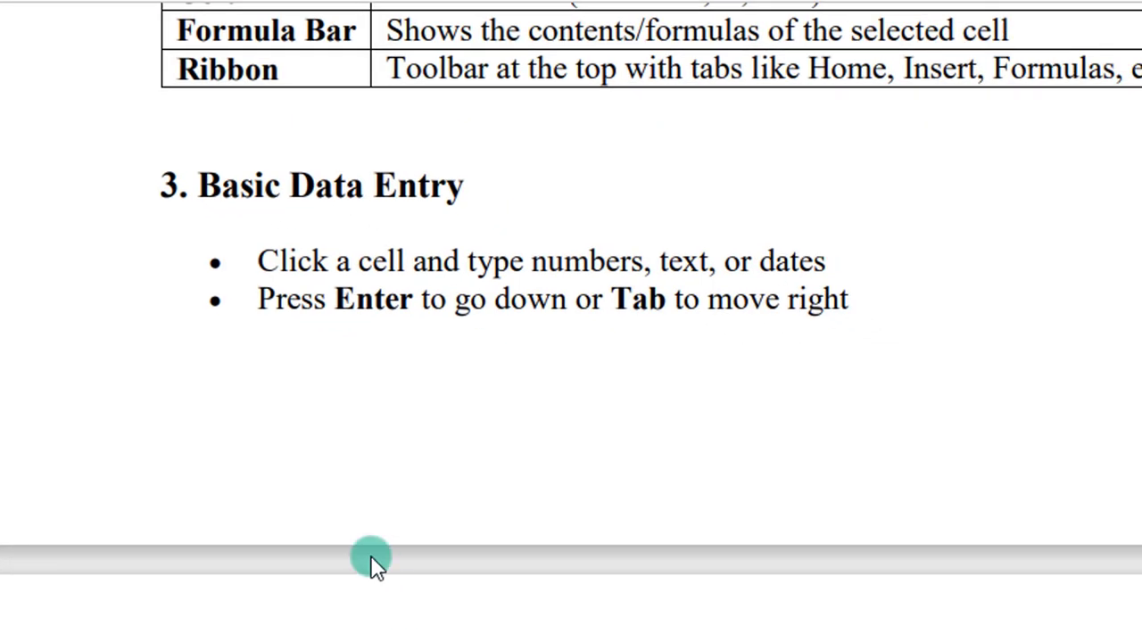
Step: Read the Basic Excel Terms section in the lesson notes, highlighting the term Range in its table
scroll(370, 555, "down", 5)
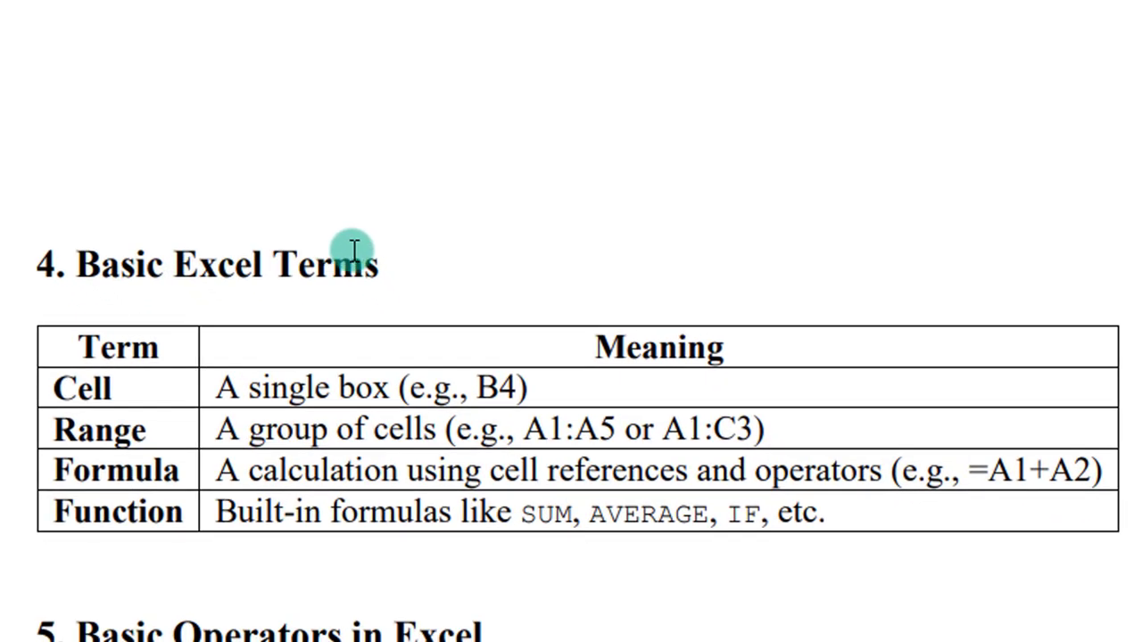
scroll(390, 288, "down", 2)
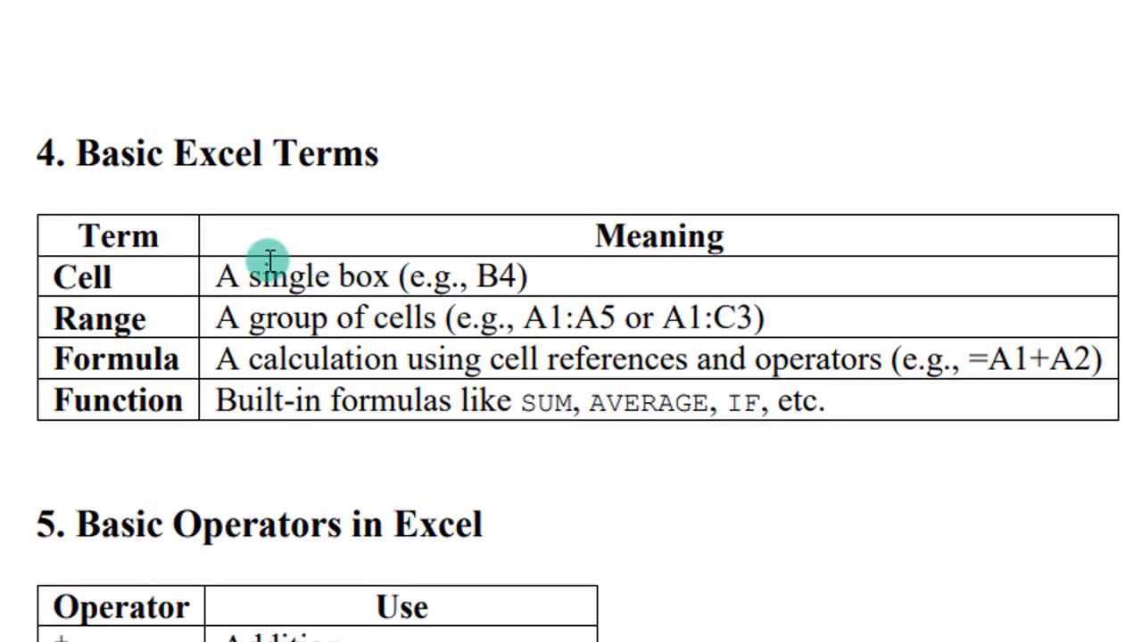
scroll(221, 279, "down", 1)
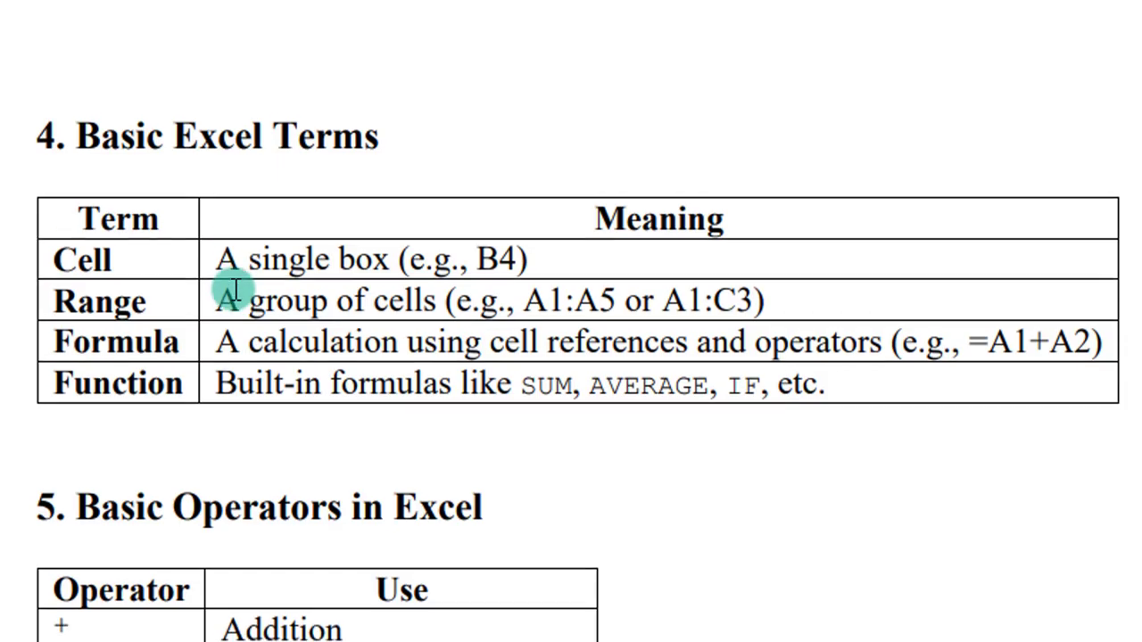
left_click_drag(148, 284, 55, 284)
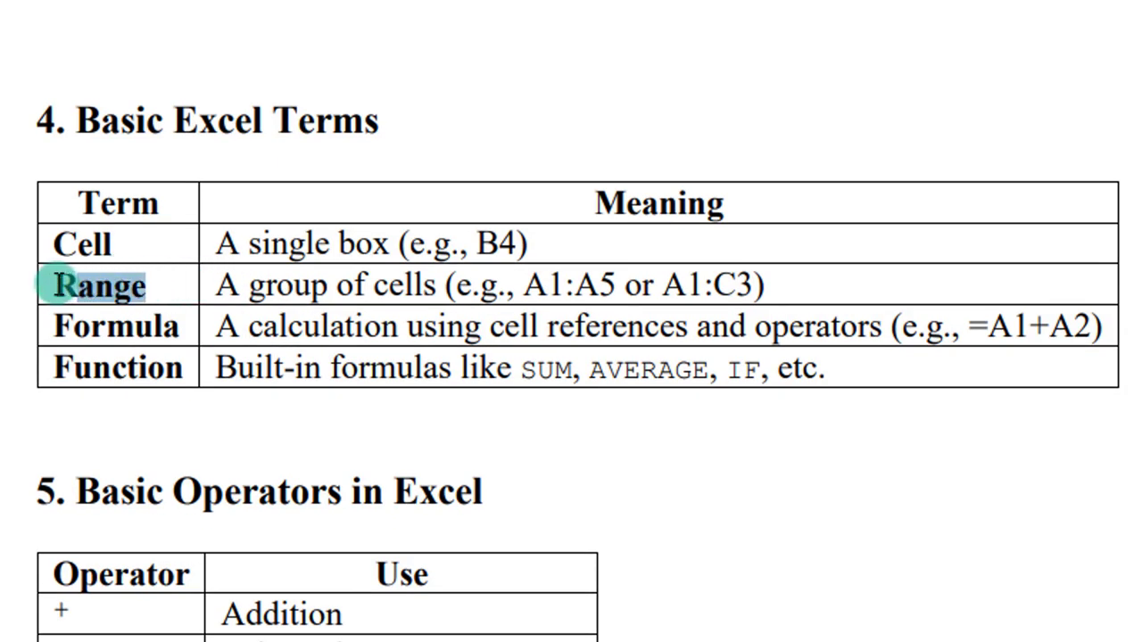
left_click(50, 327)
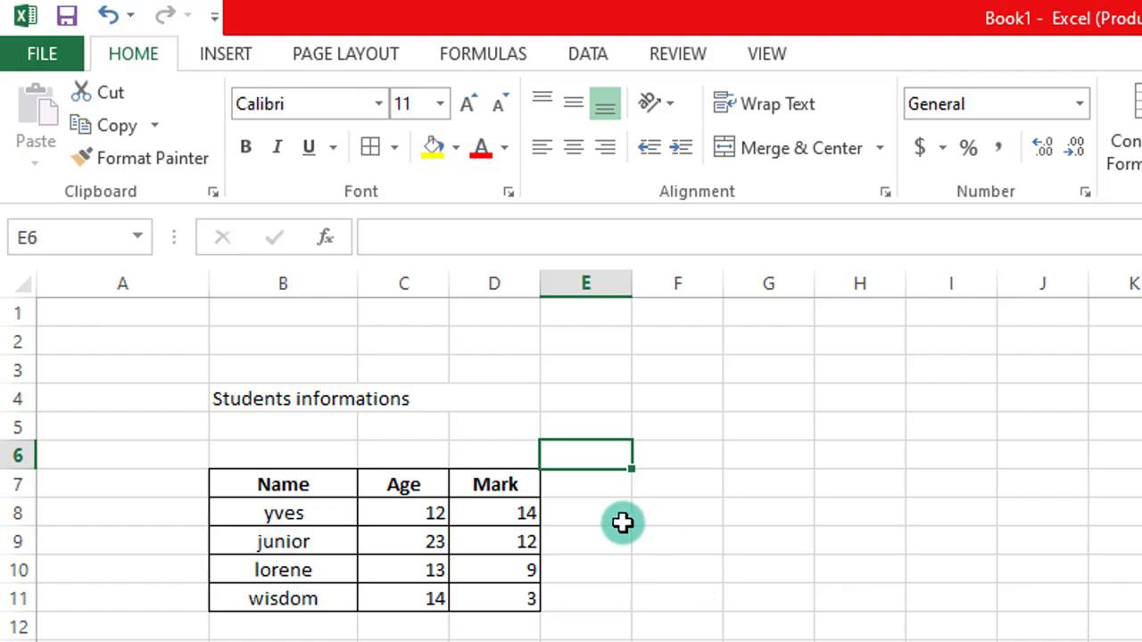
Step: Rename the Mark header in D7 to Mark1 and enter the header Mark2 in E7
left_click(591, 488)
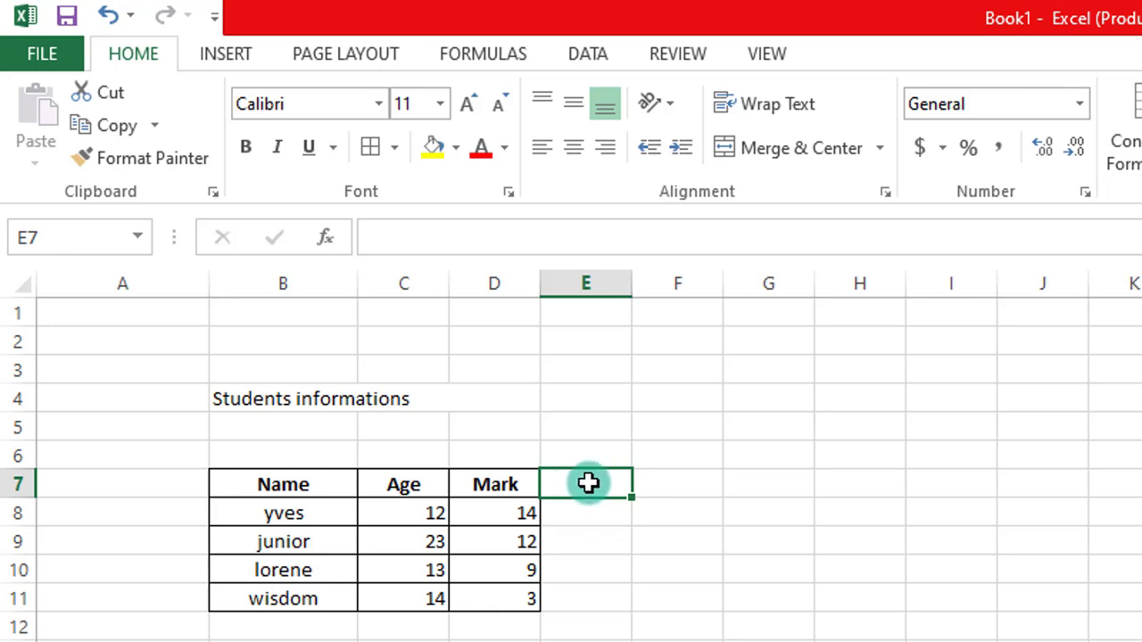
double_click(588, 482)
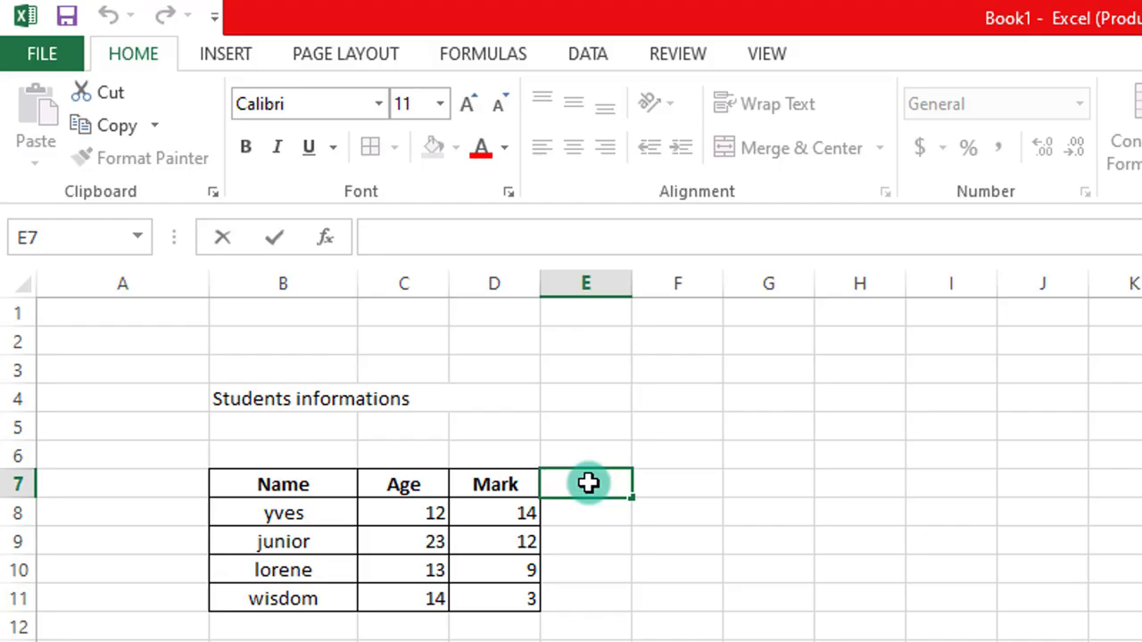
left_click(524, 483)
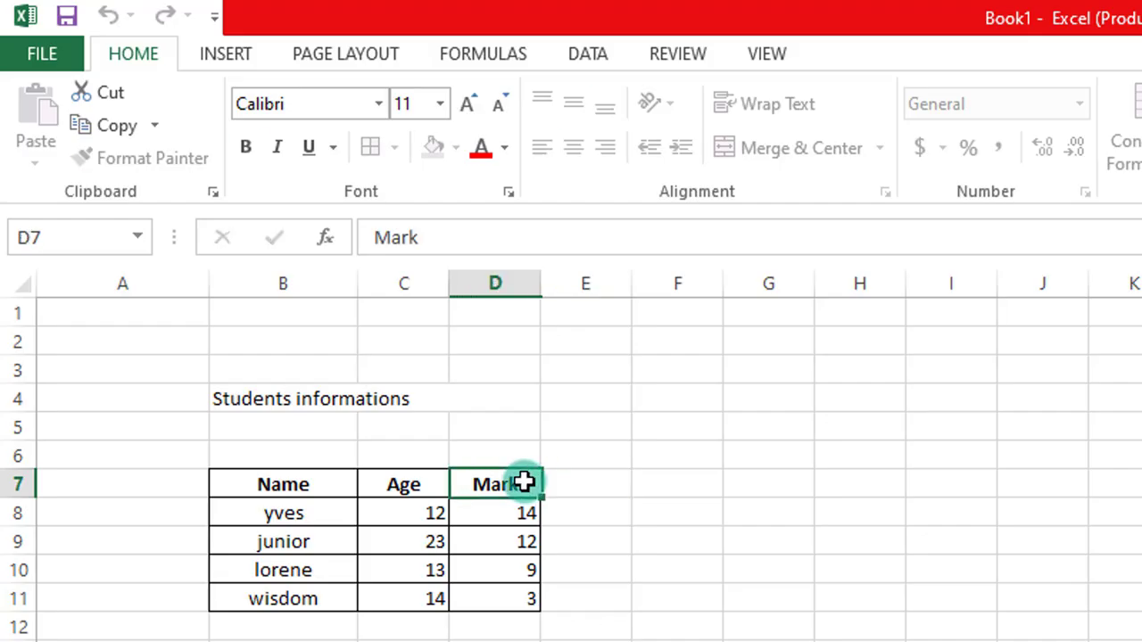
type("1")
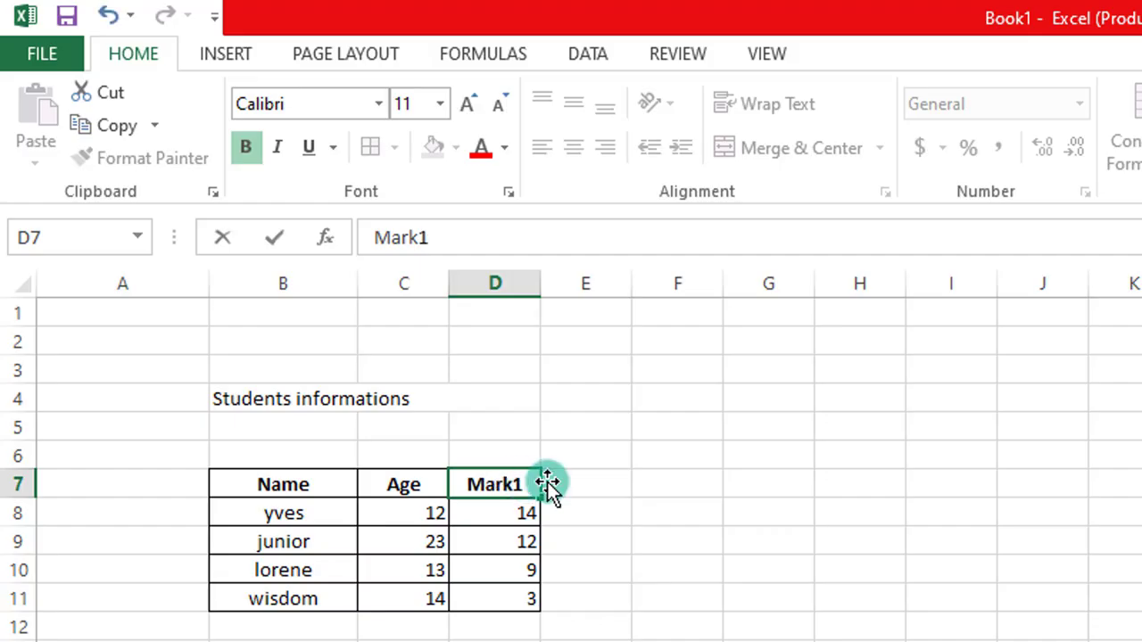
left_click(566, 483)
type("Mark2")
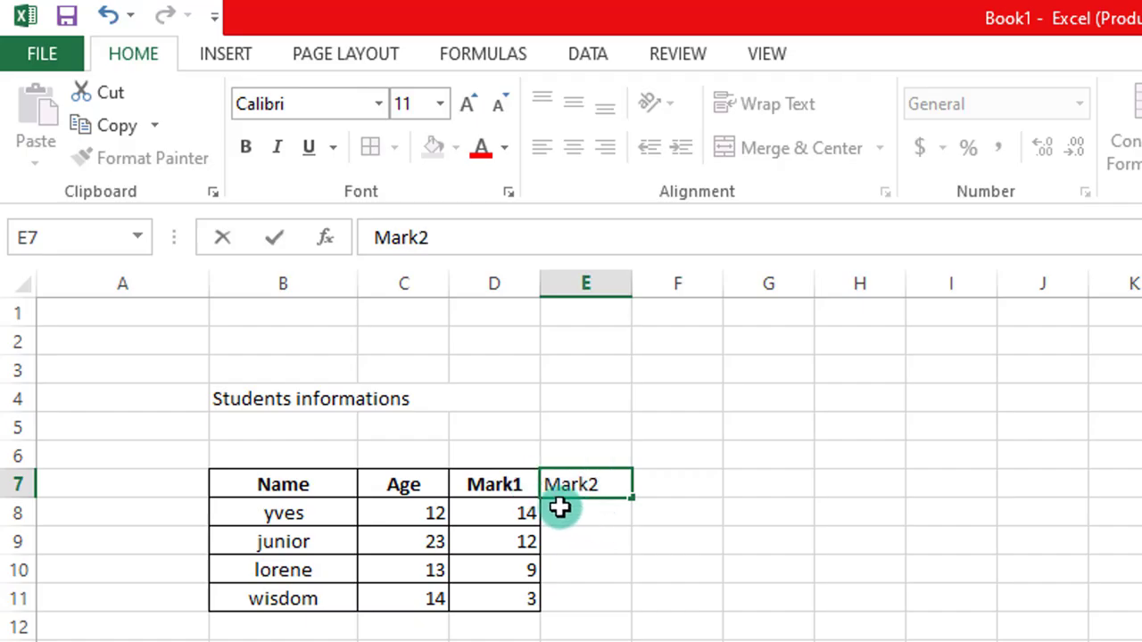
Step: Fill the Mark2 column in E8:E11 with the marks 11, 1, 20 and 5
left_click(583, 507)
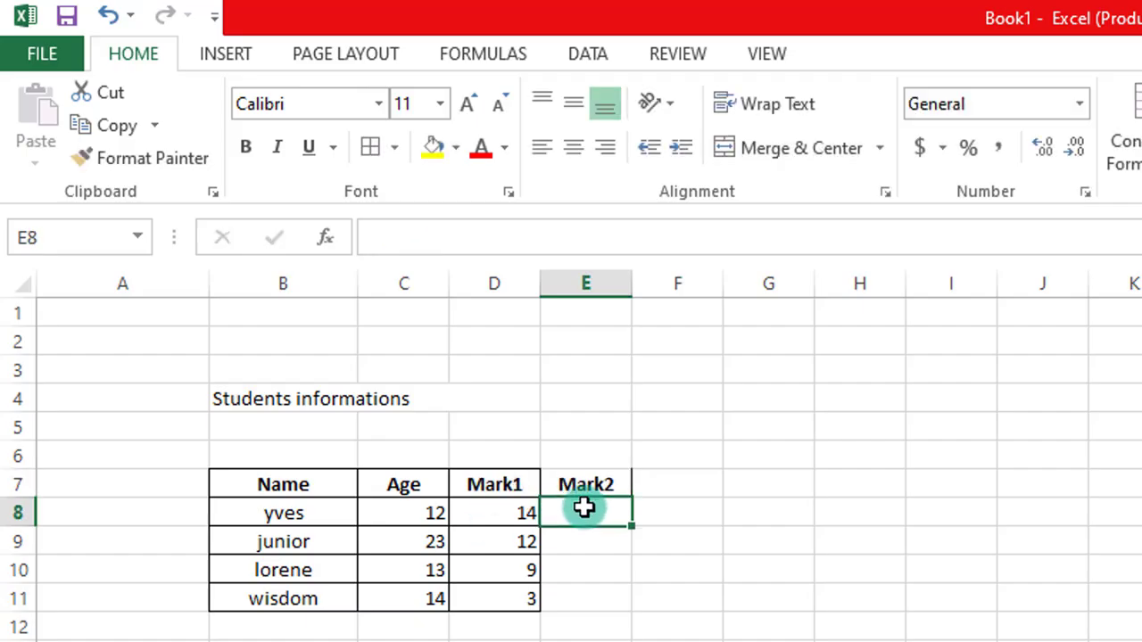
double_click(588, 509)
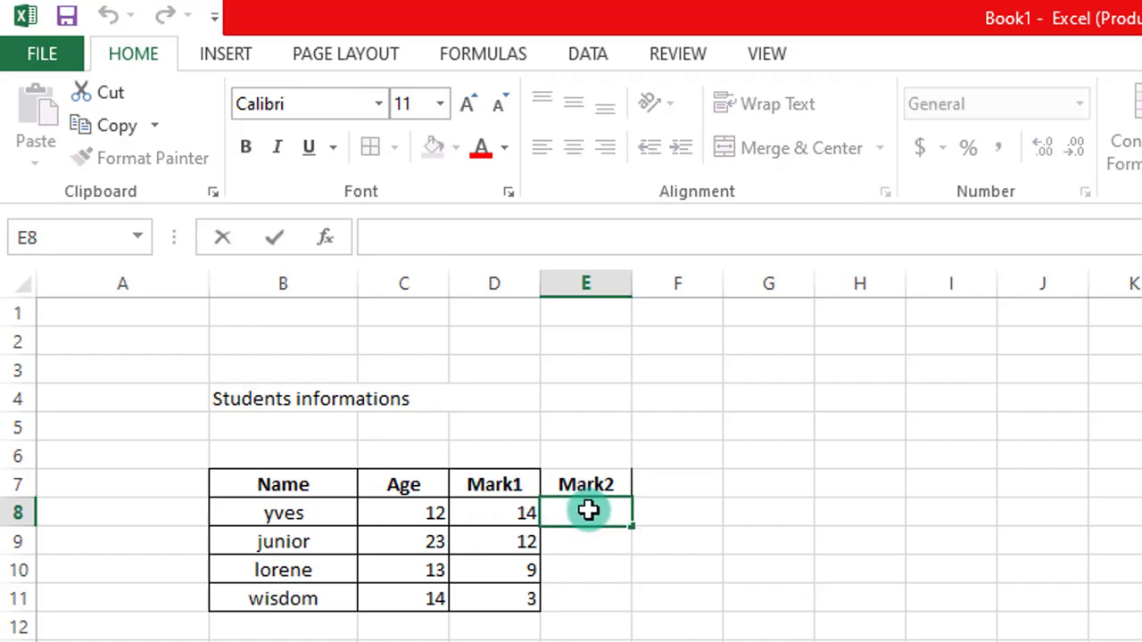
type("11")
key("Return")
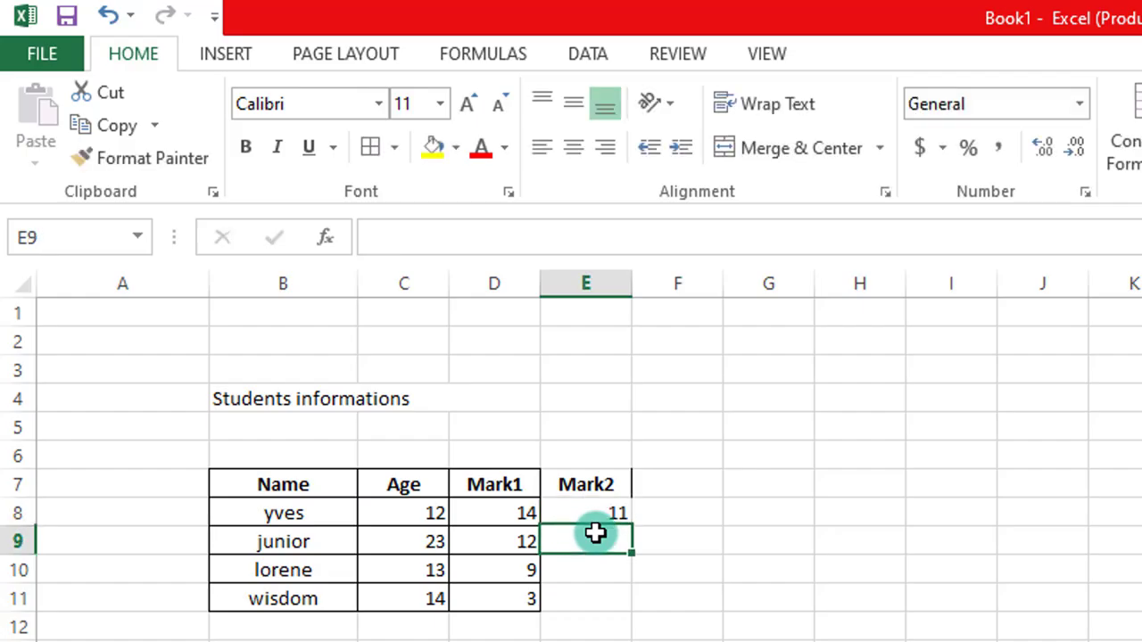
type("1")
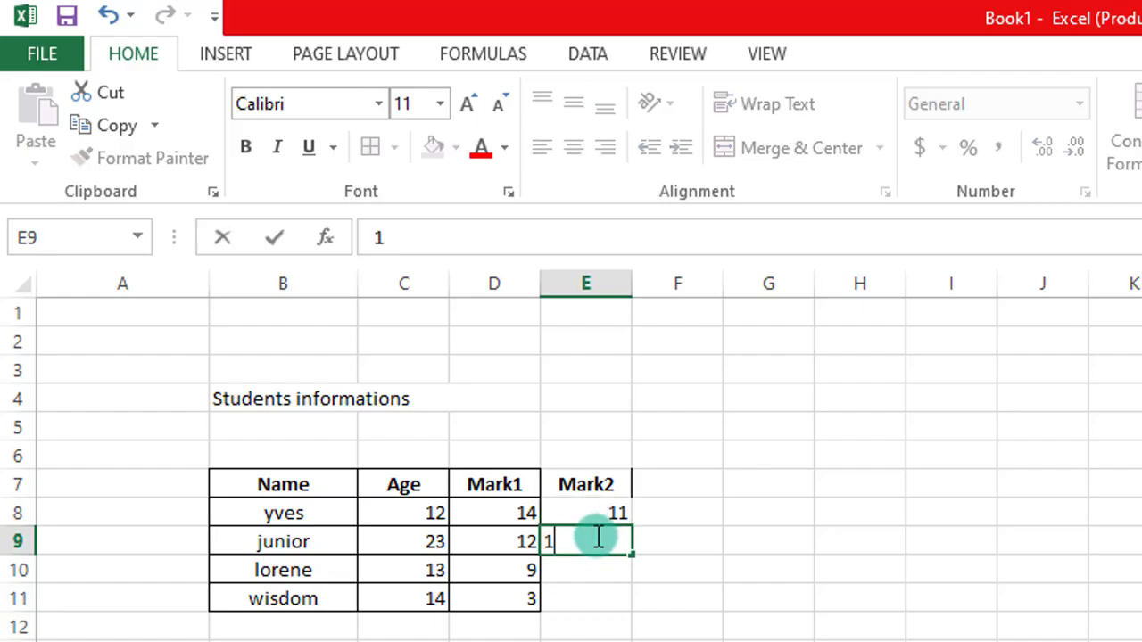
left_click(597, 569)
type("23")
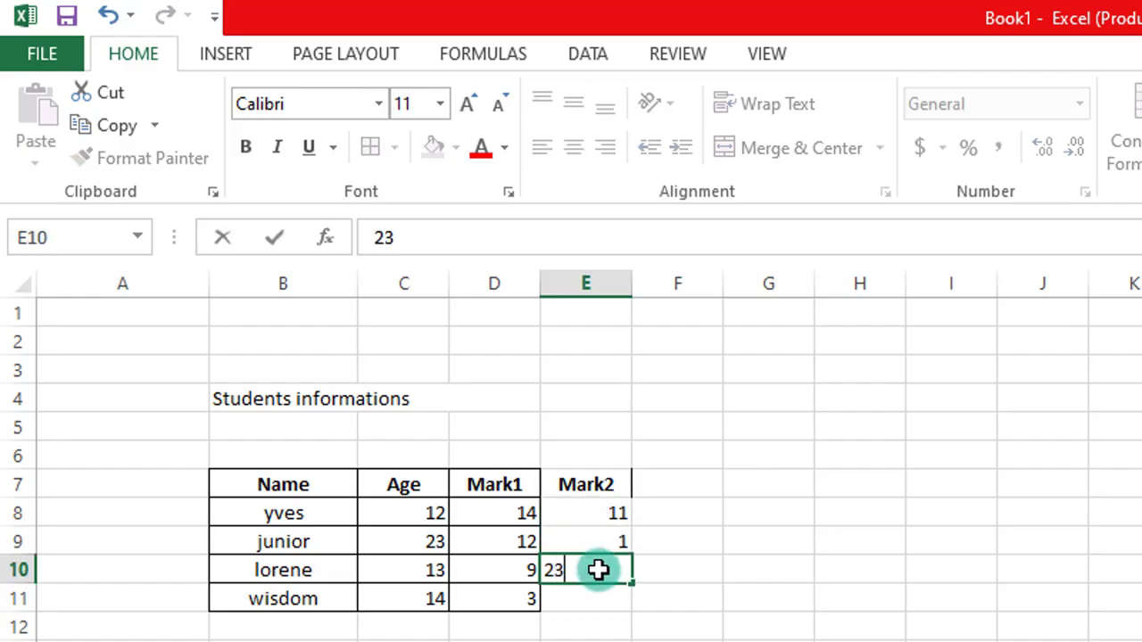
type("0")
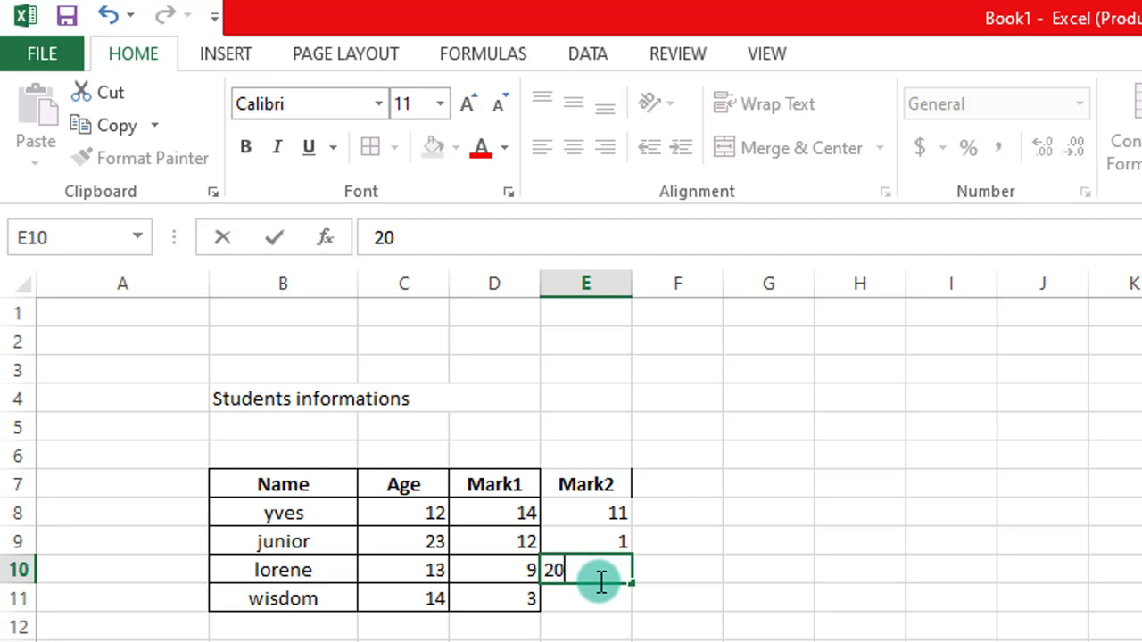
key("ctrl+Return")
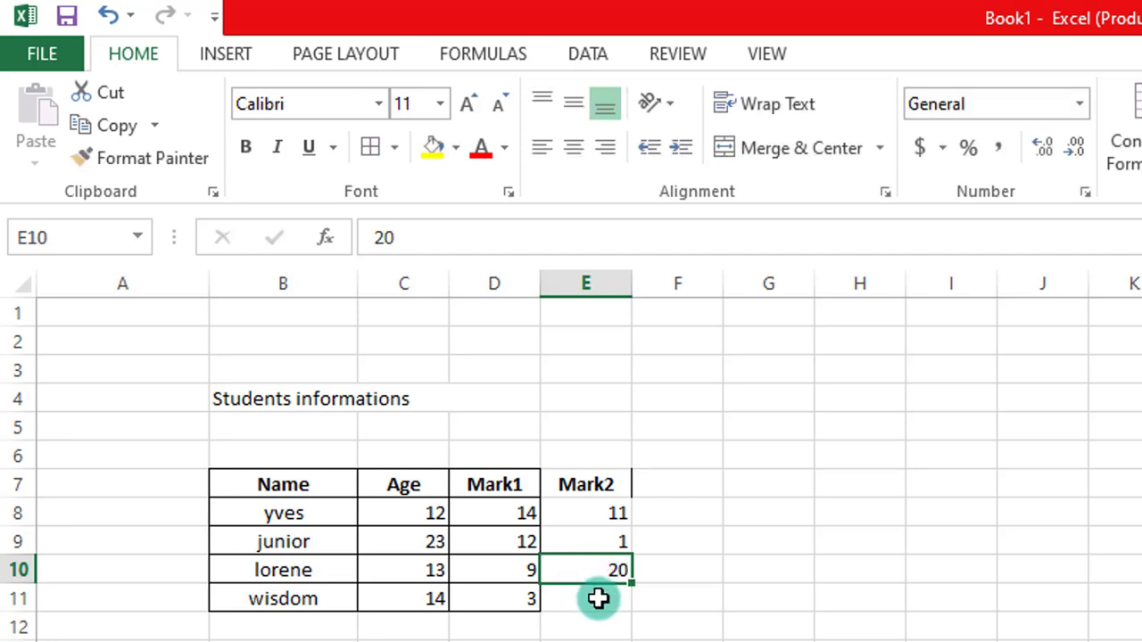
left_click(597, 599)
type("5")
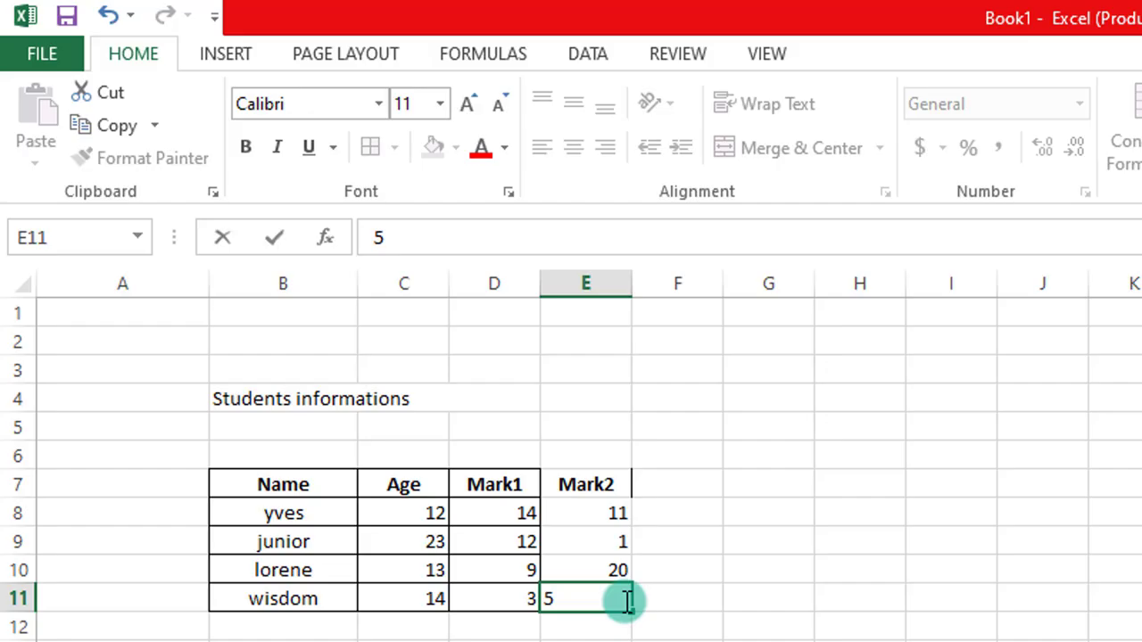
left_click(746, 604)
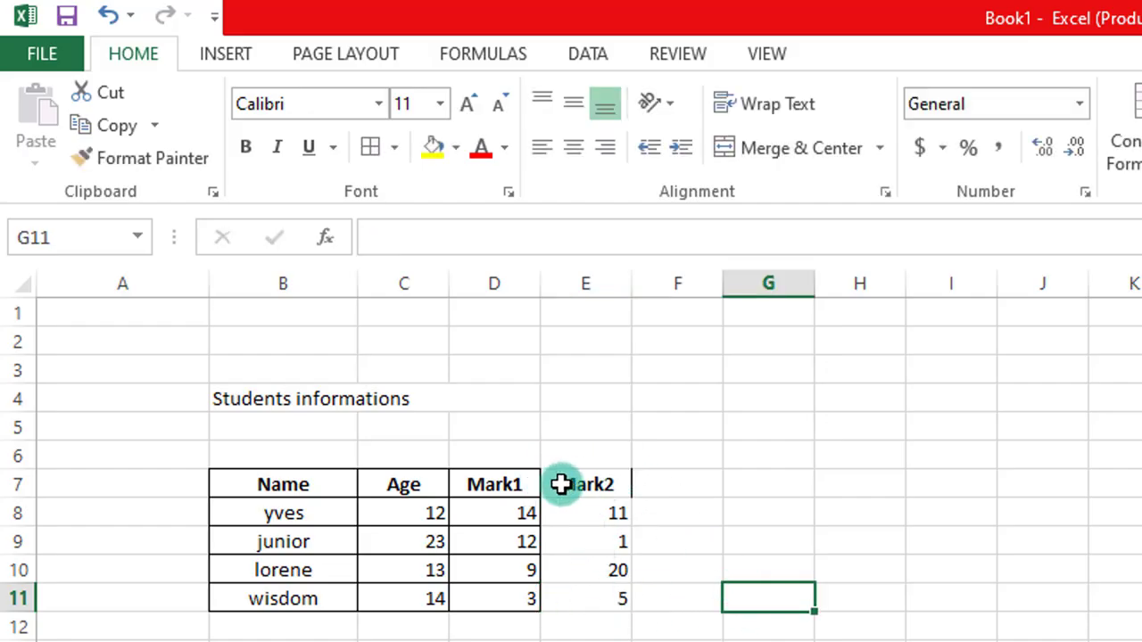
Step: Apply all borders to the Mark2 column in E7:E11 and deselect it
left_click_drag(578, 484, 584, 599)
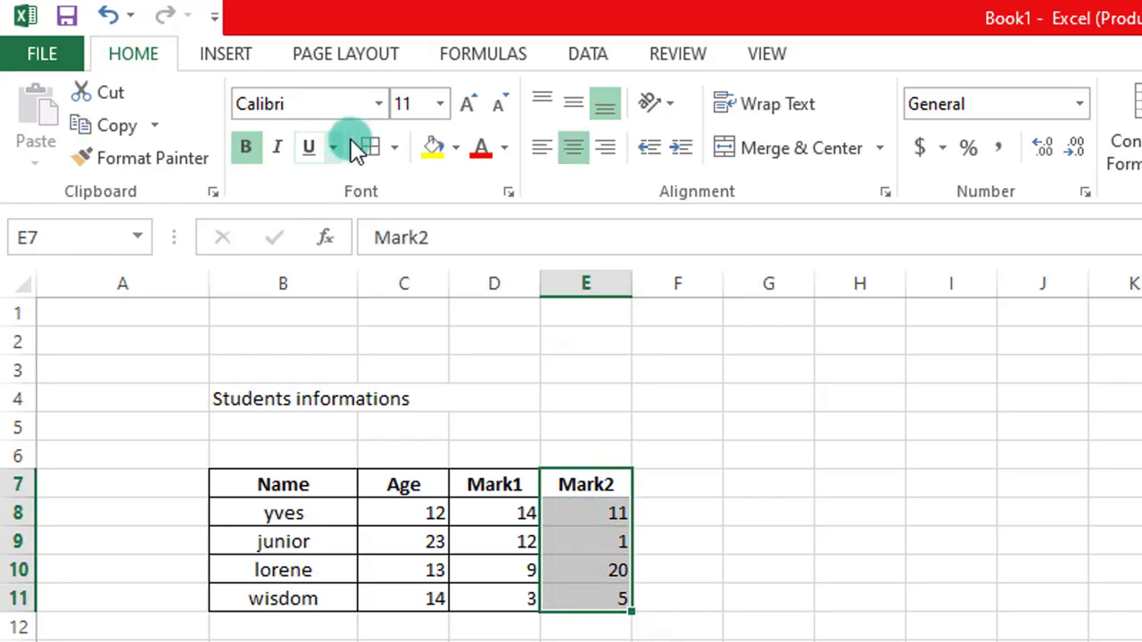
left_click(373, 150)
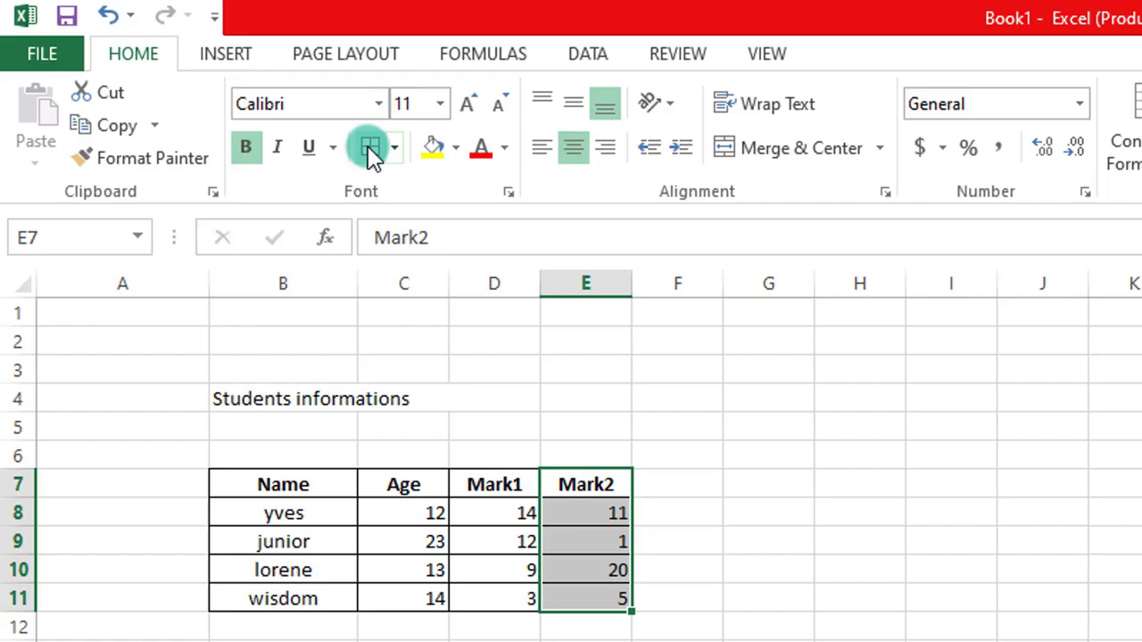
left_click(660, 596)
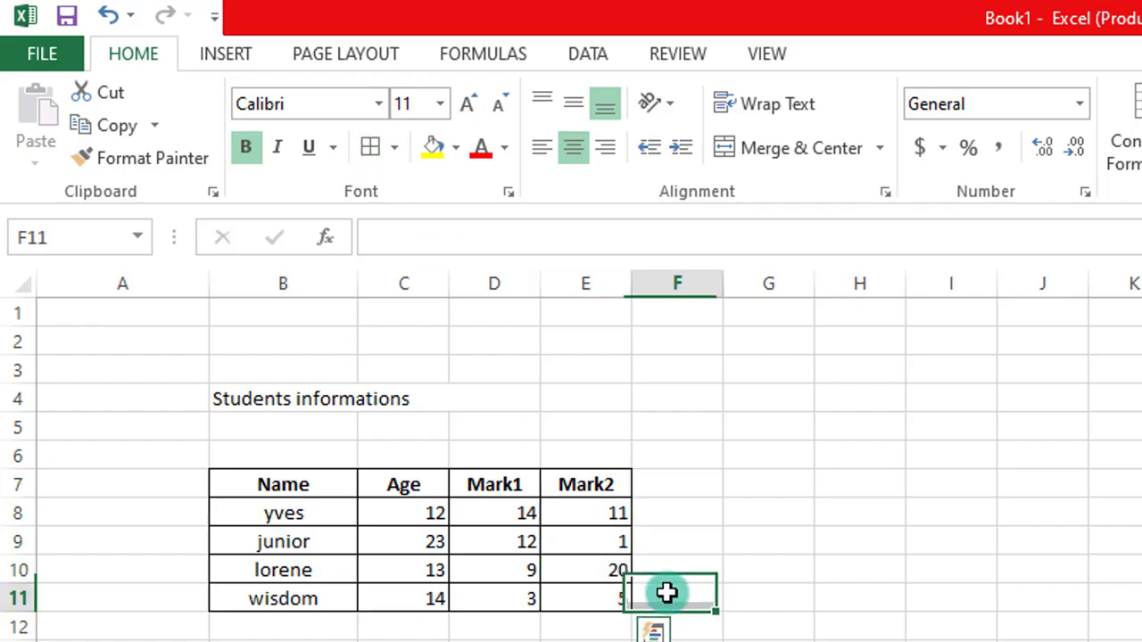
Step: Enter the header Total in cell F7, beside the Mark2 header
left_click(695, 483)
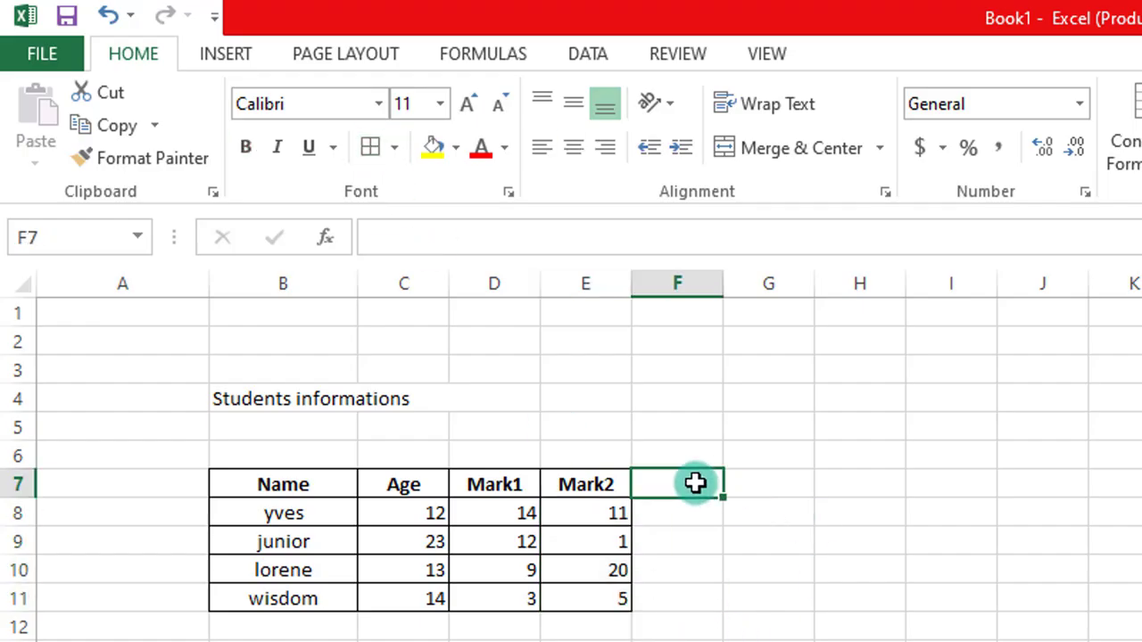
type("To")
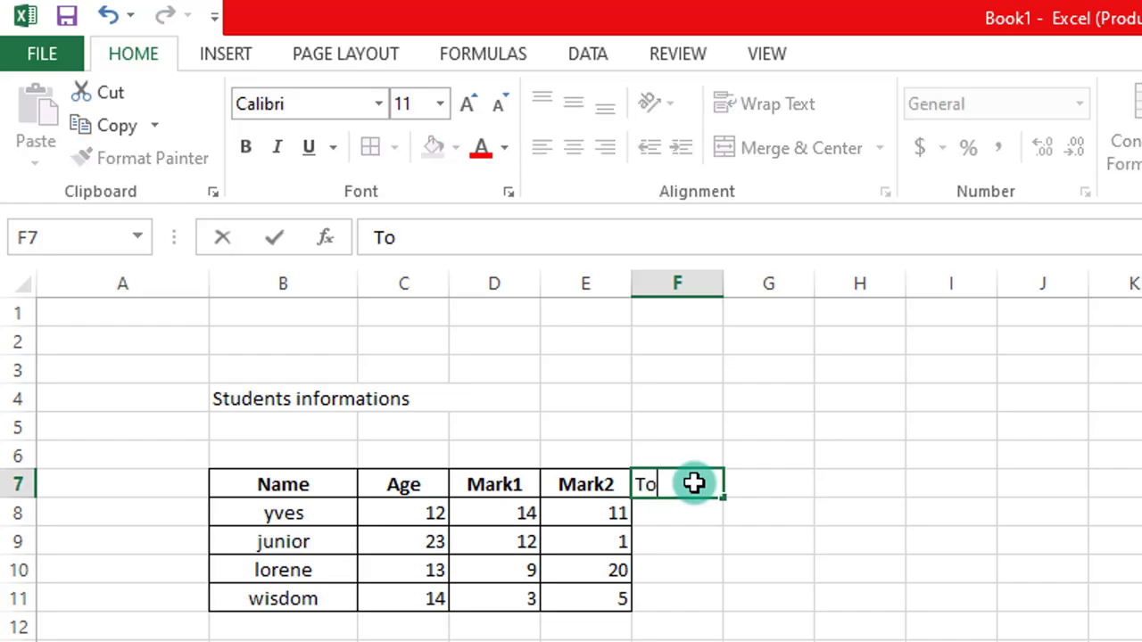
type("tal")
left_click(867, 482)
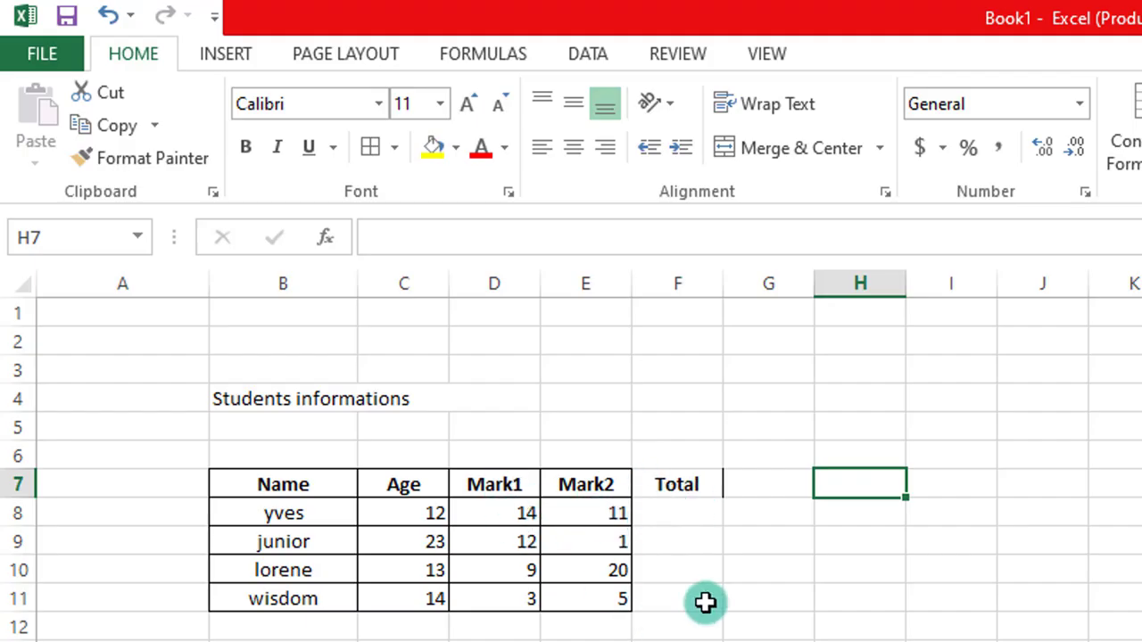
double_click(656, 517)
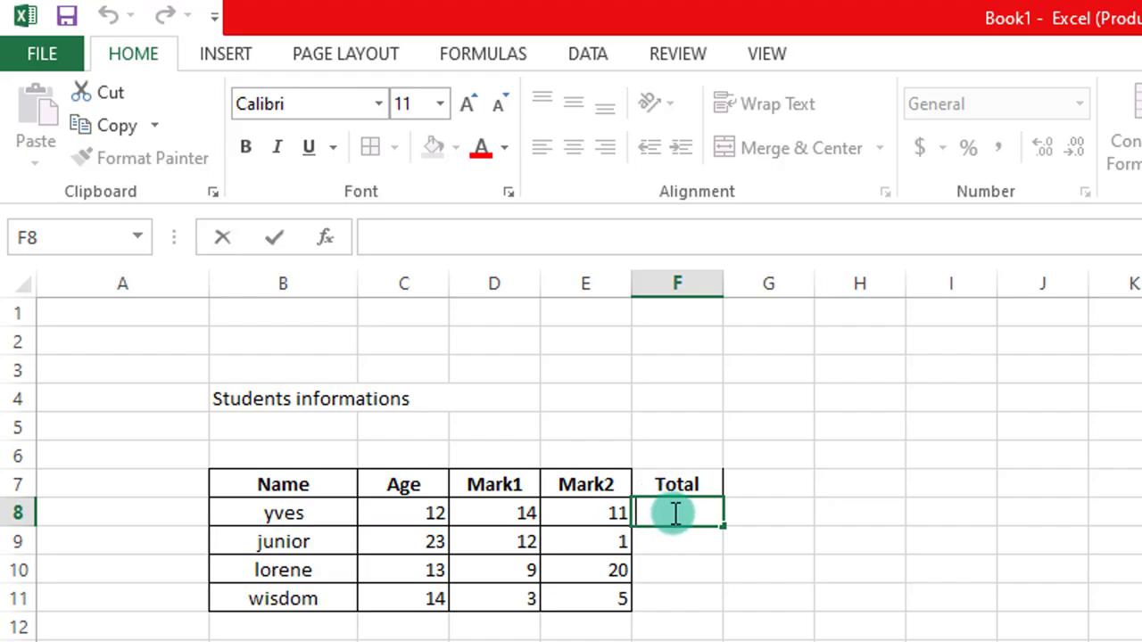
left_click(785, 522)
left_click(697, 509)
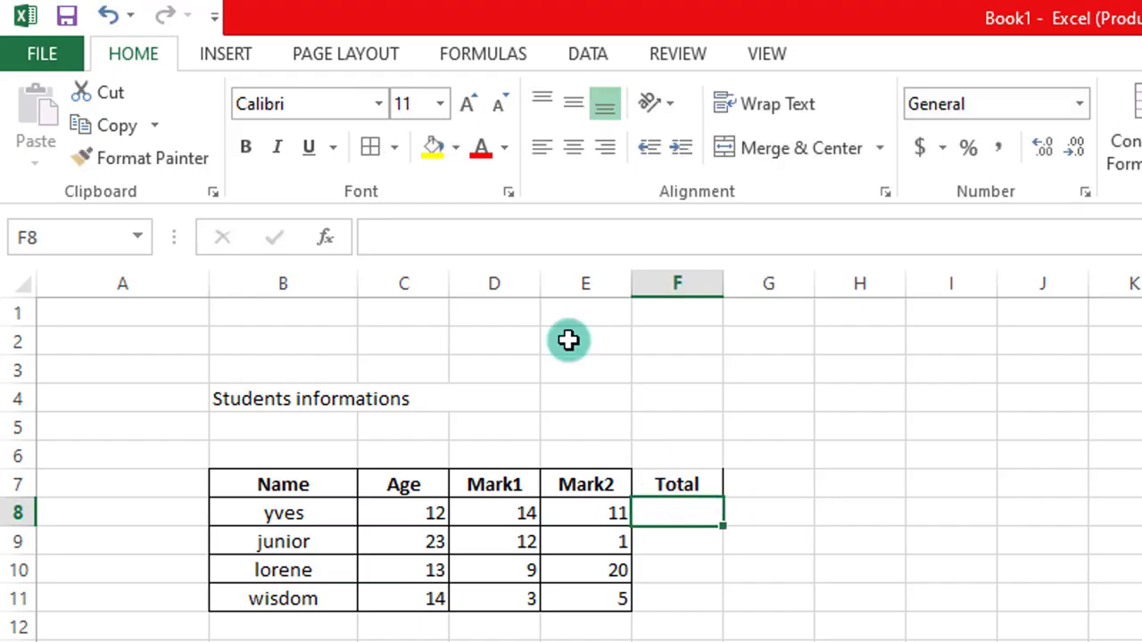
left_click(378, 237)
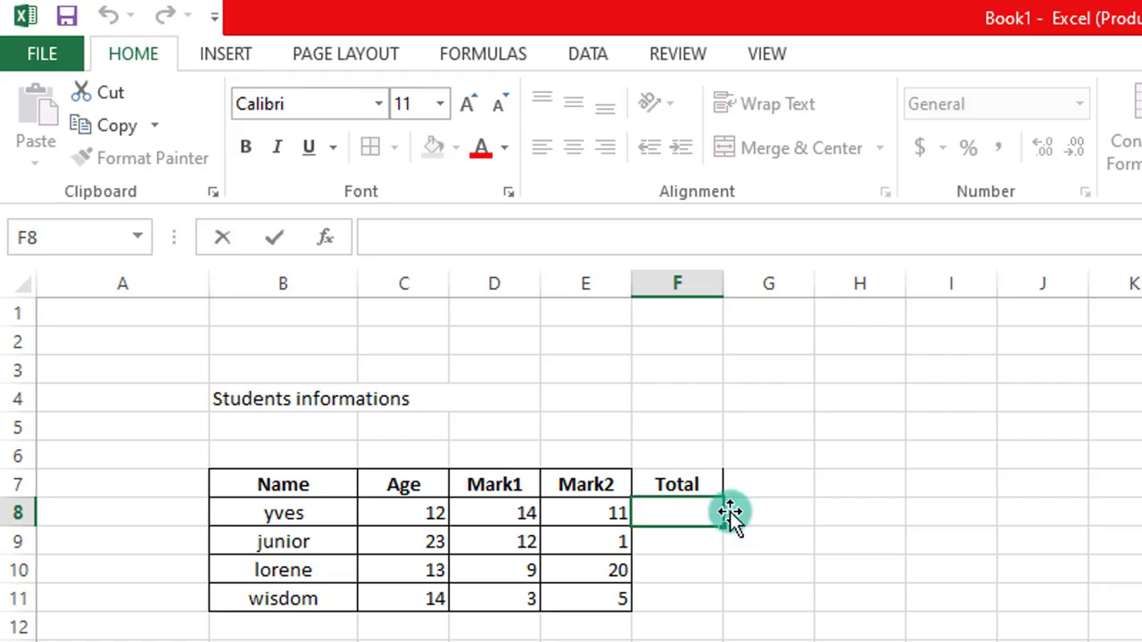
left_click(759, 508)
Step: Calculate the first student's total in F8 by adding both marks with the formula =D8+E8
left_click(690, 511)
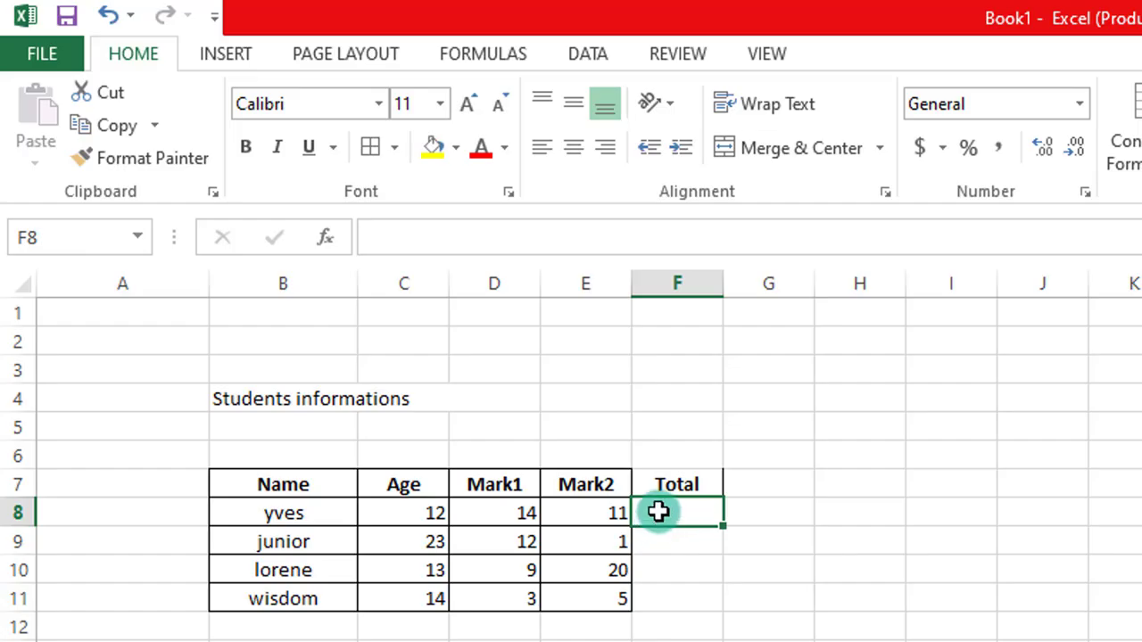
double_click(656, 510)
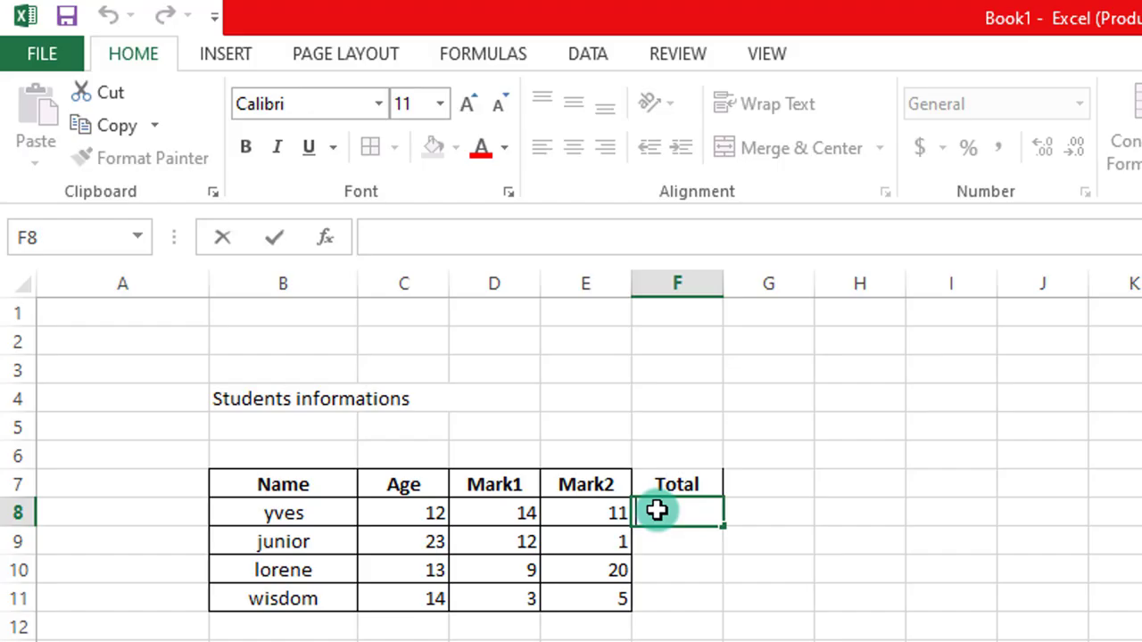
type("=")
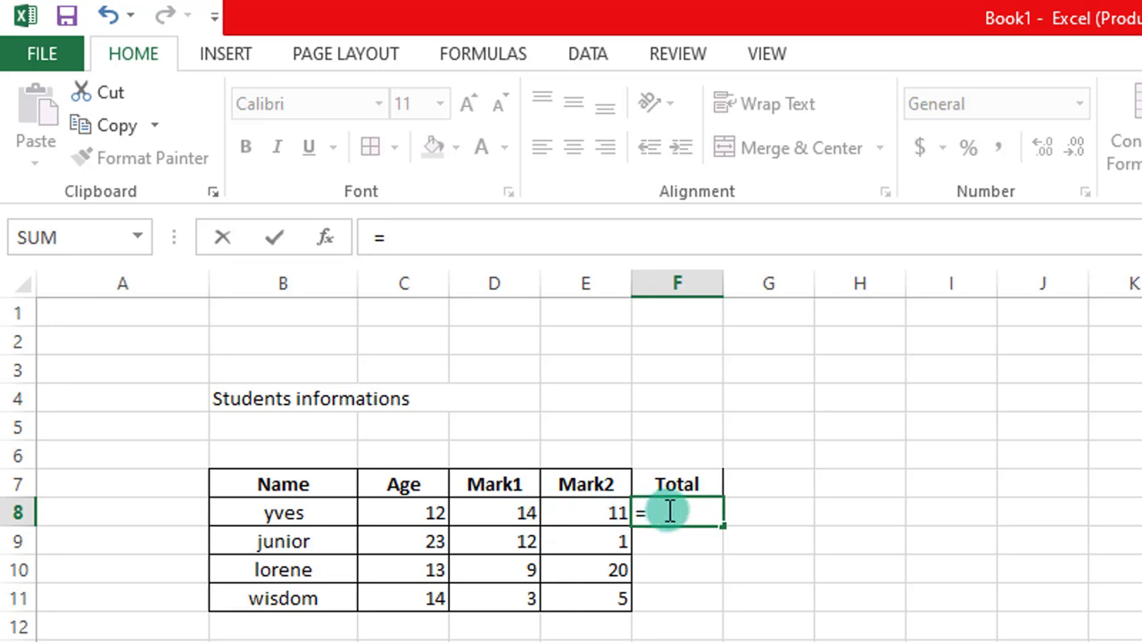
left_click(505, 513)
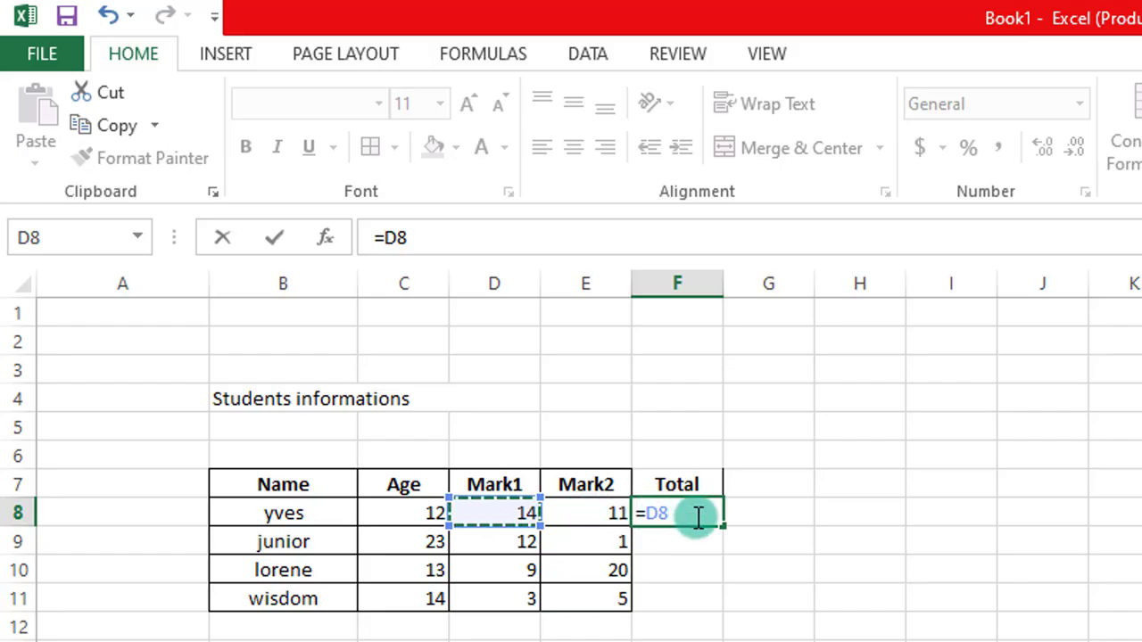
type("+")
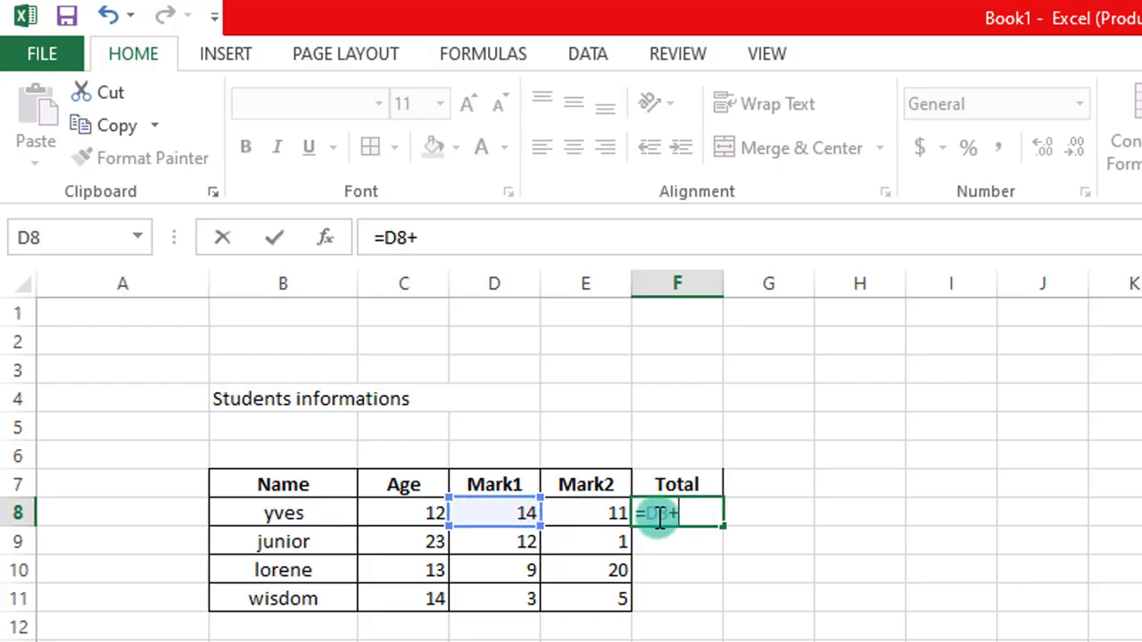
left_click(591, 512)
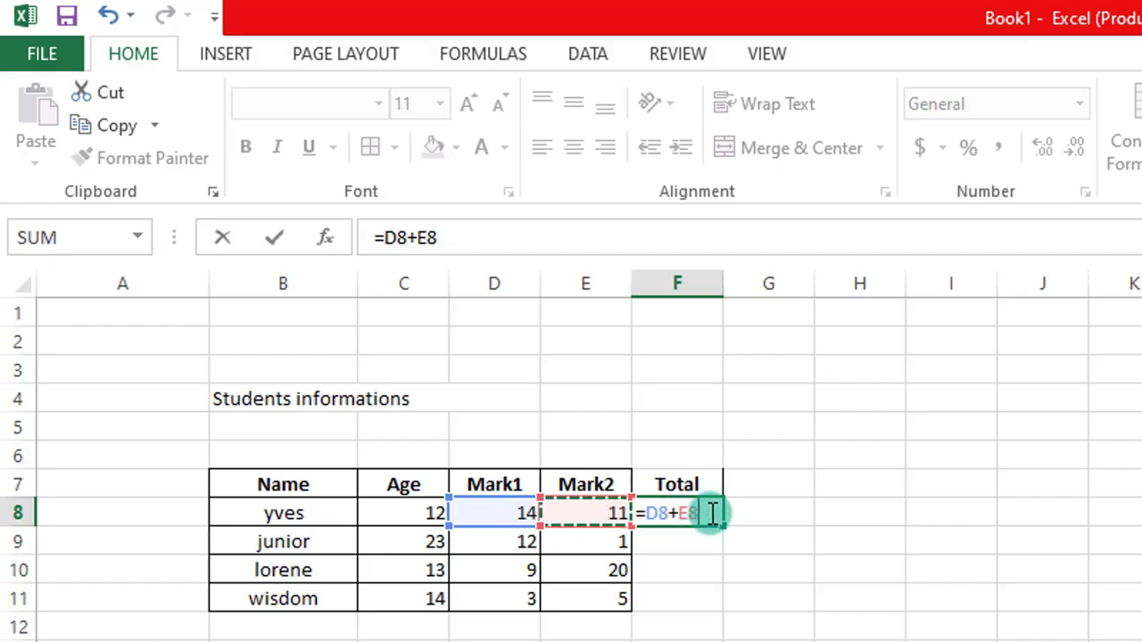
key("Return")
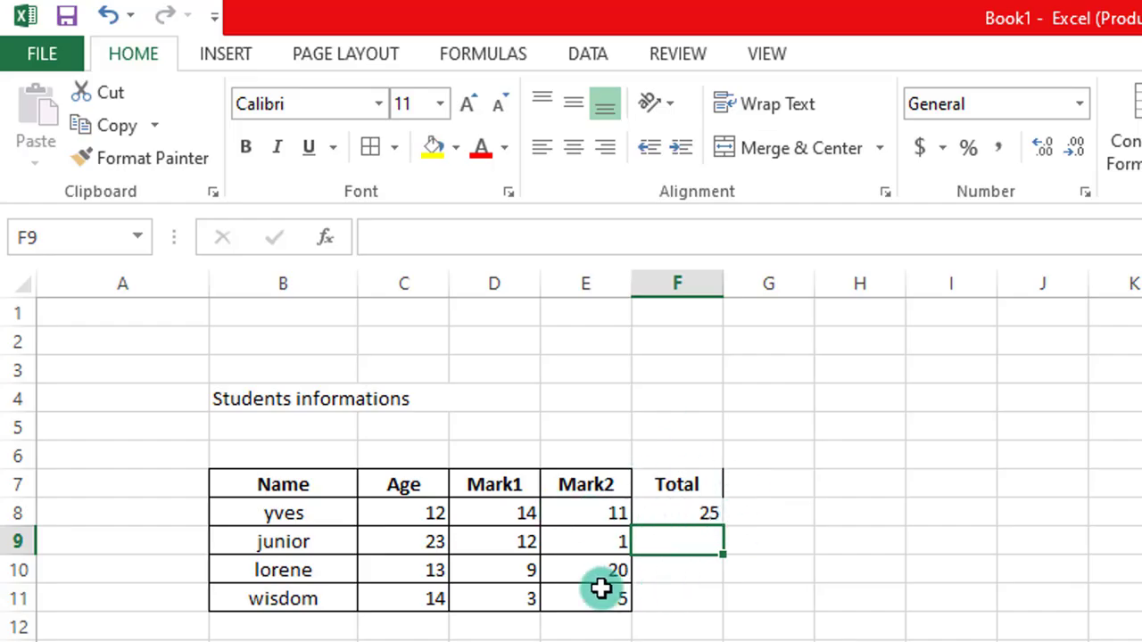
Step: Enter the row label Total in cell B12, below the last student name
left_click(509, 628)
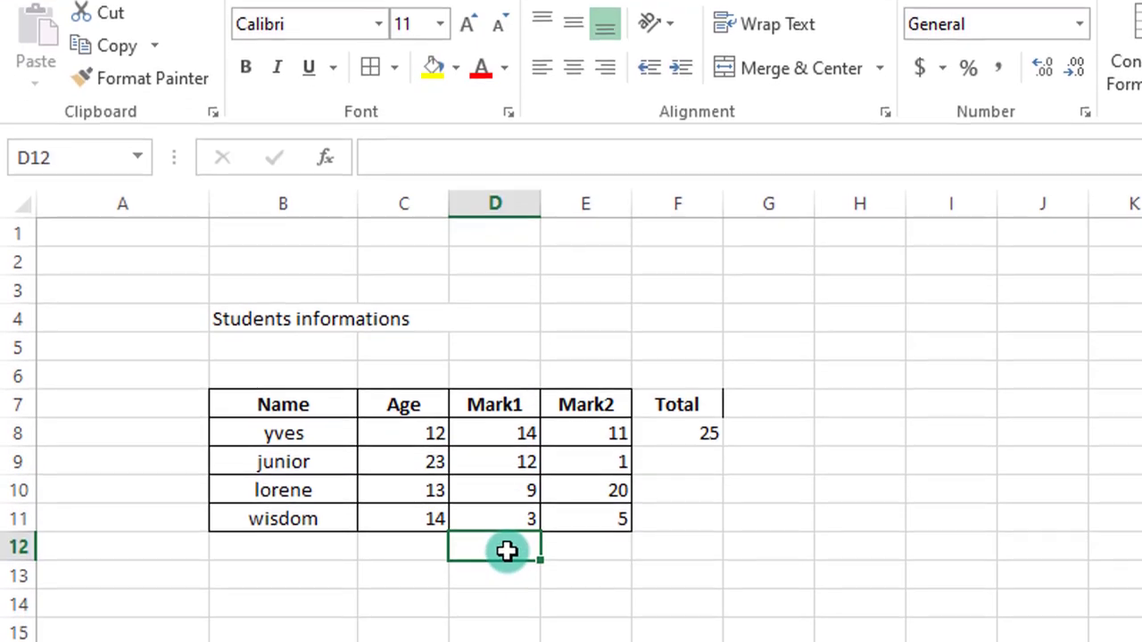
left_click(263, 553)
type("Total")
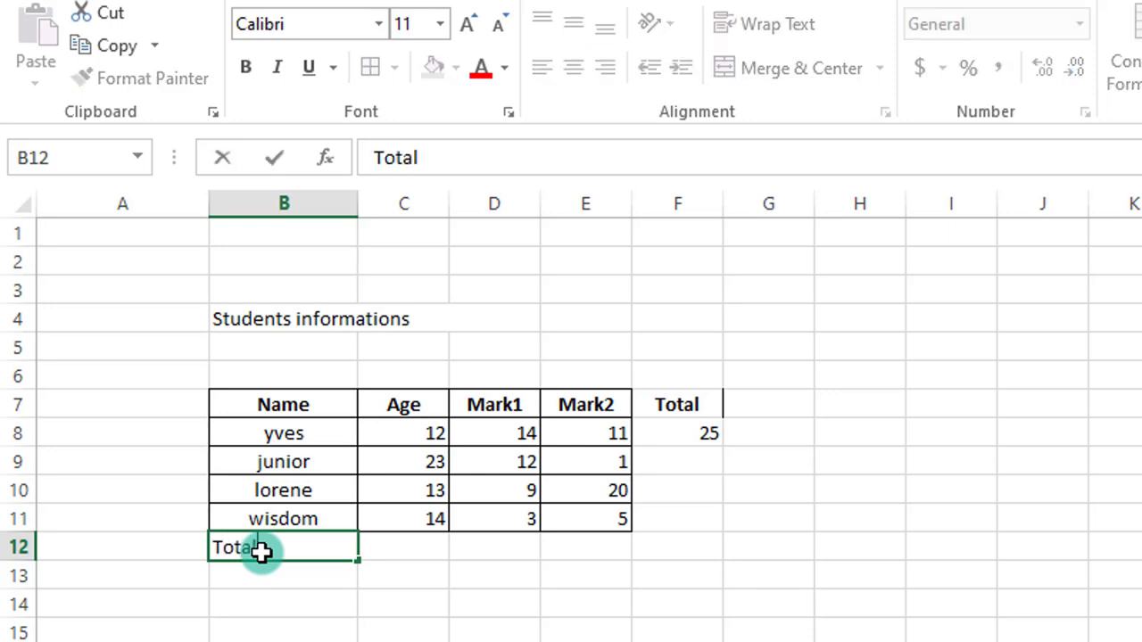
left_click(498, 548)
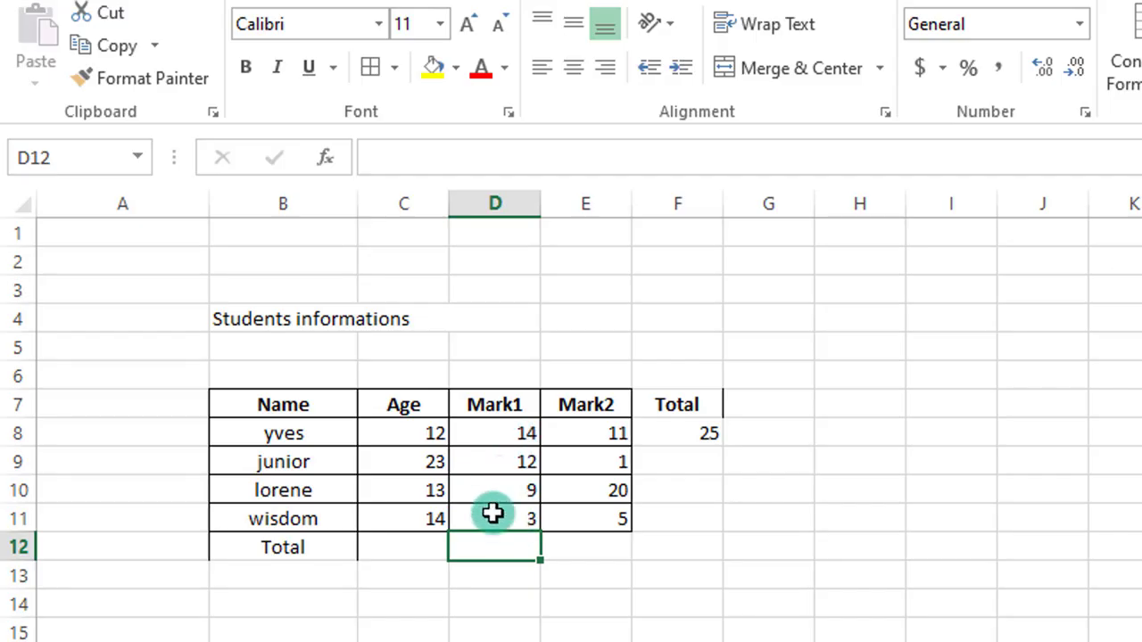
left_click(492, 435)
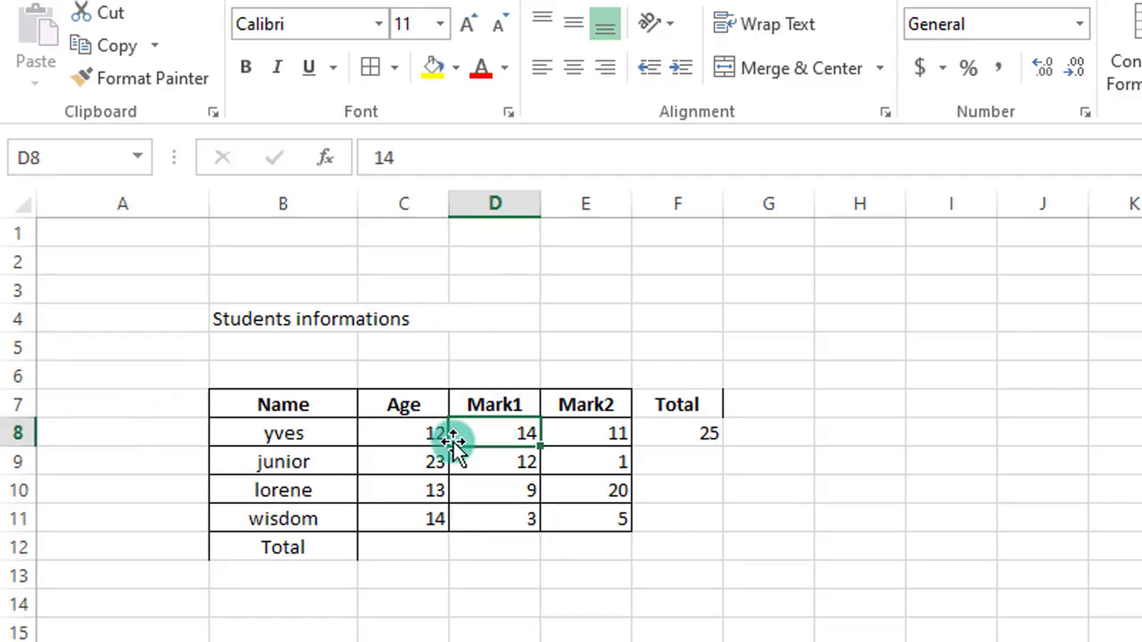
left_click(500, 467)
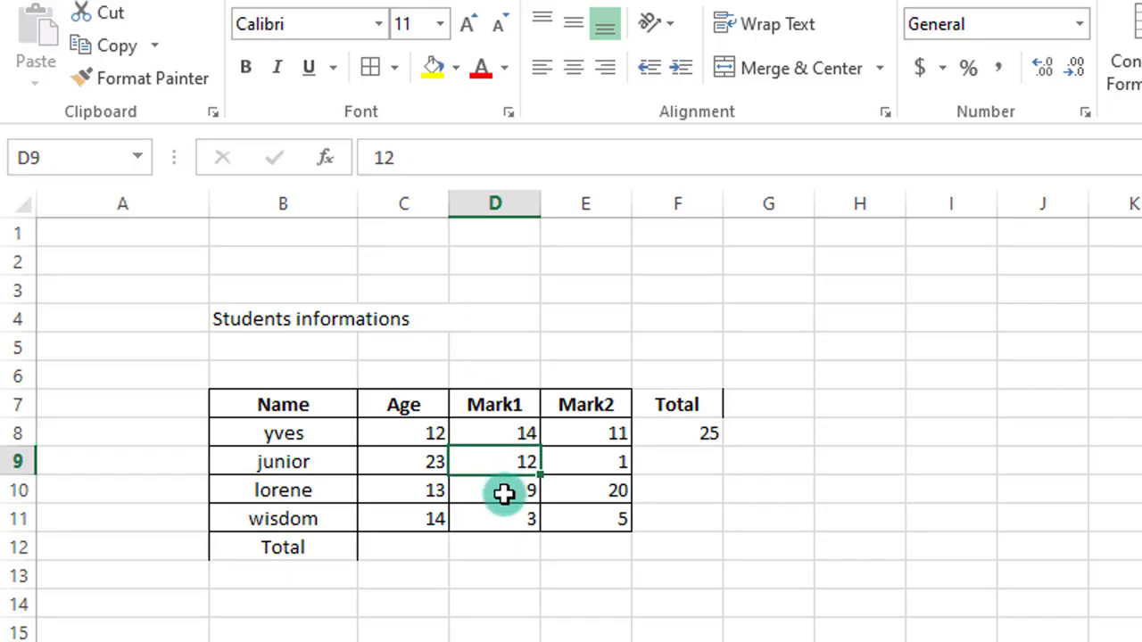
left_click(504, 493)
left_click(518, 525)
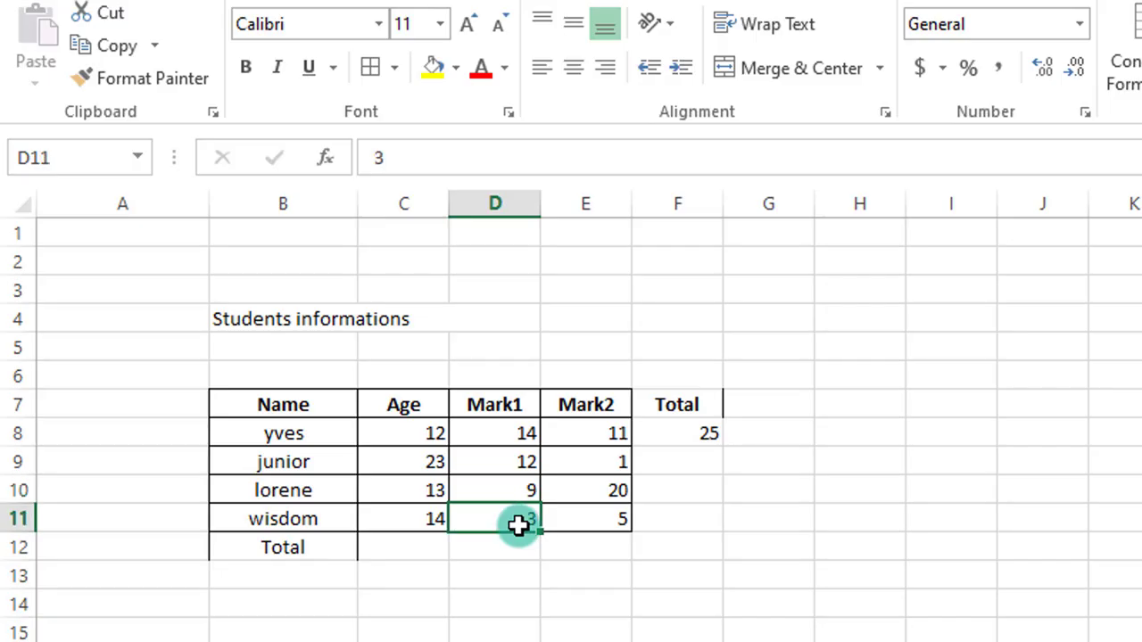
double_click(497, 548)
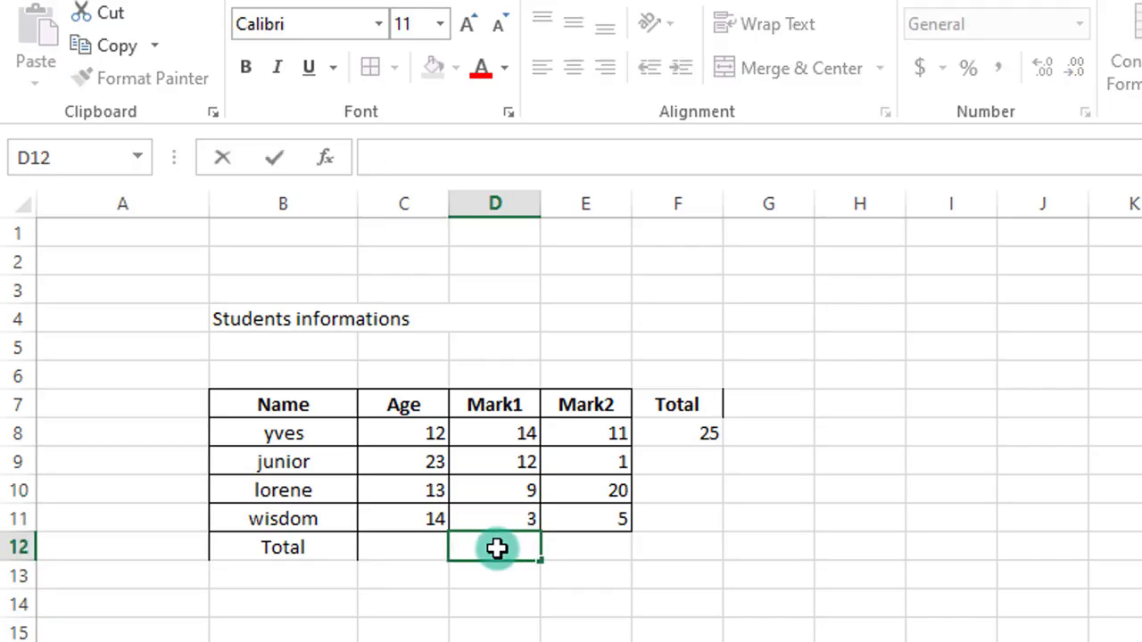
type("=")
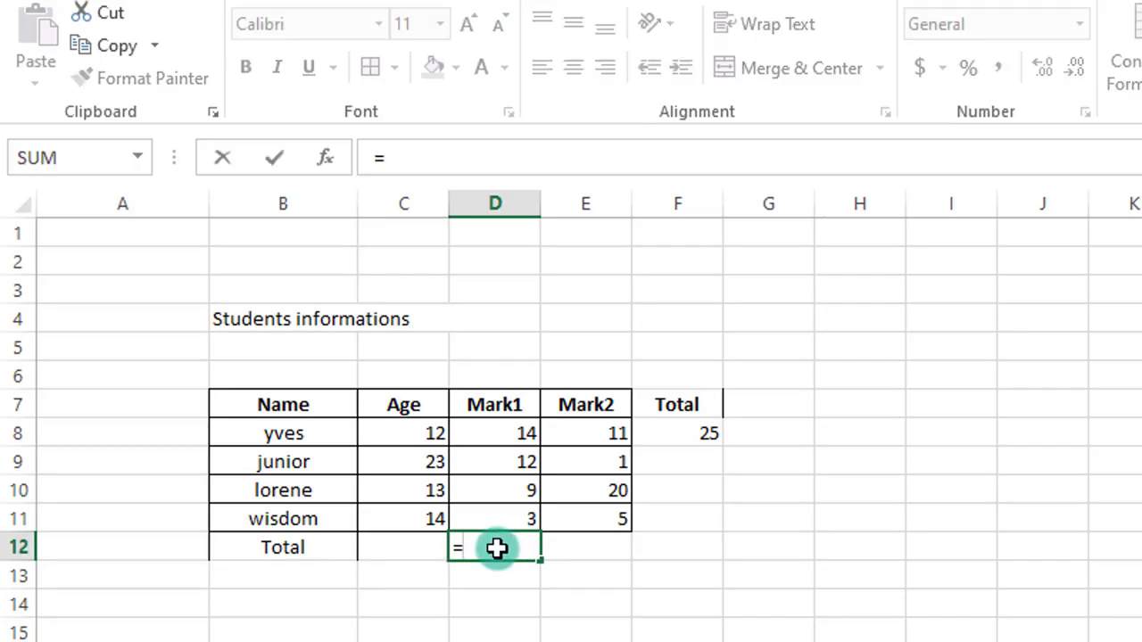
type("D")
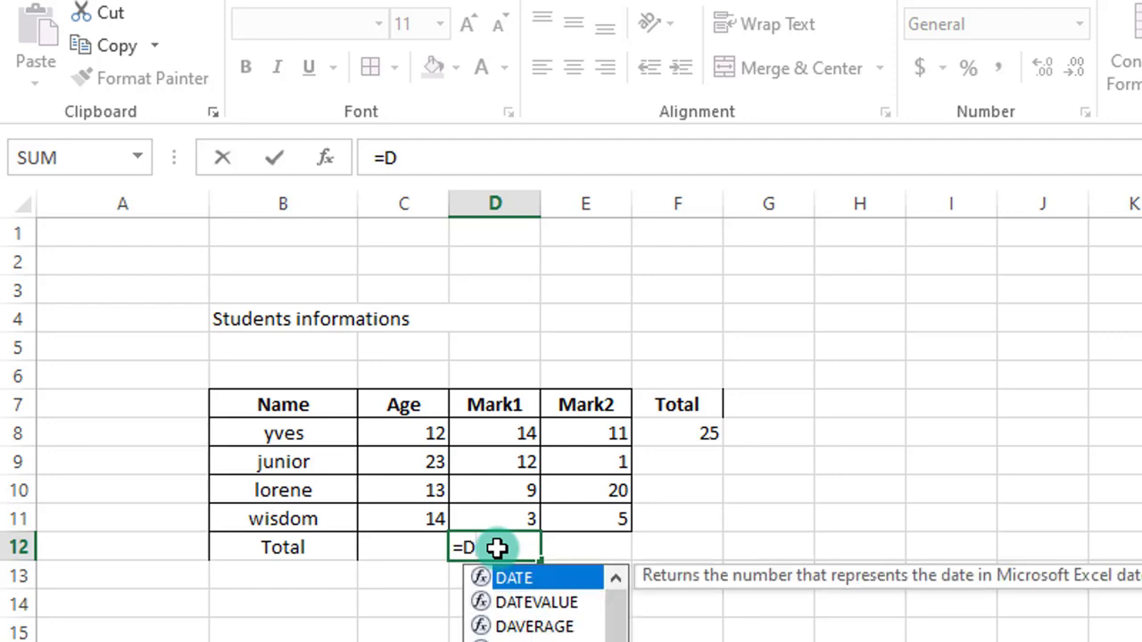
left_click(501, 434)
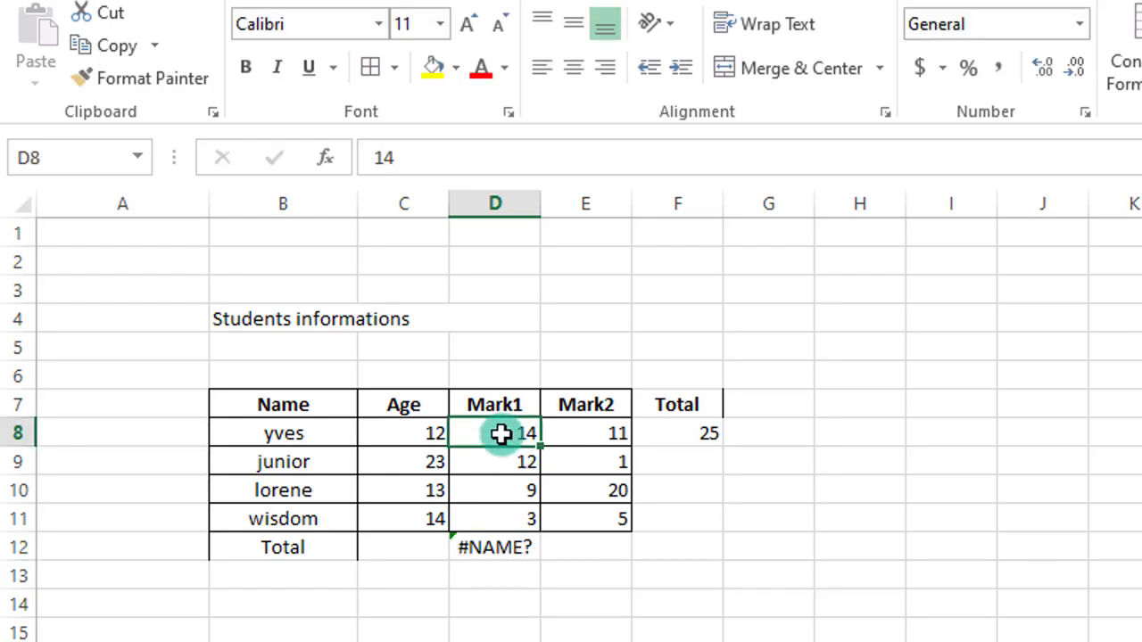
Step: Replace the incomplete entry in D12 with =D8+D9+D10+D11 to total the Mark1 column
double_click(509, 546)
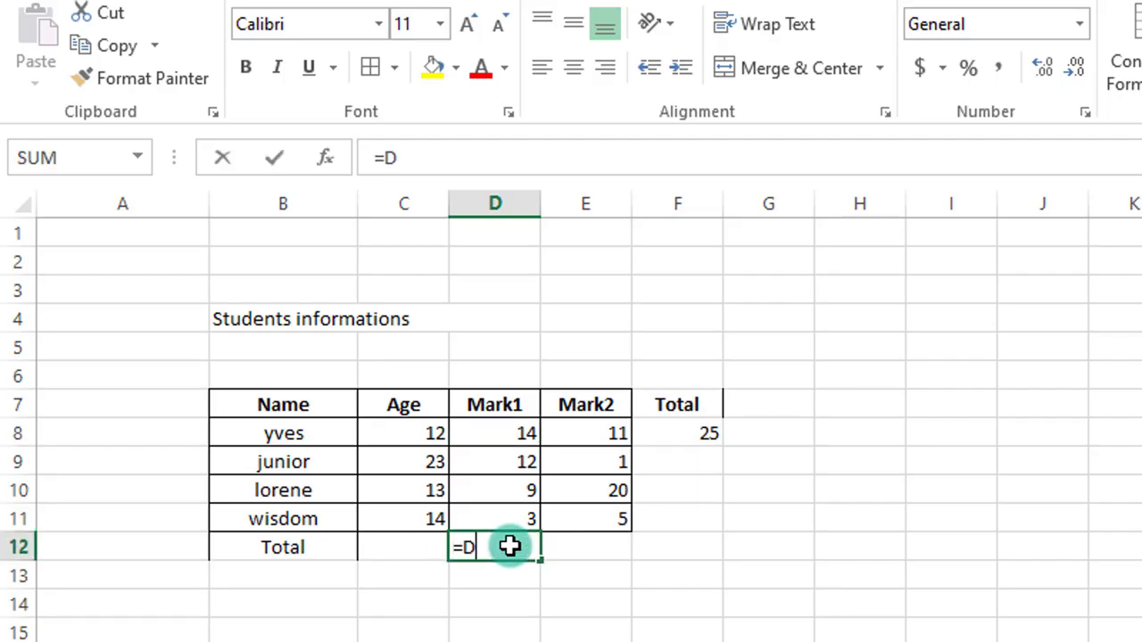
key("BackSpace")
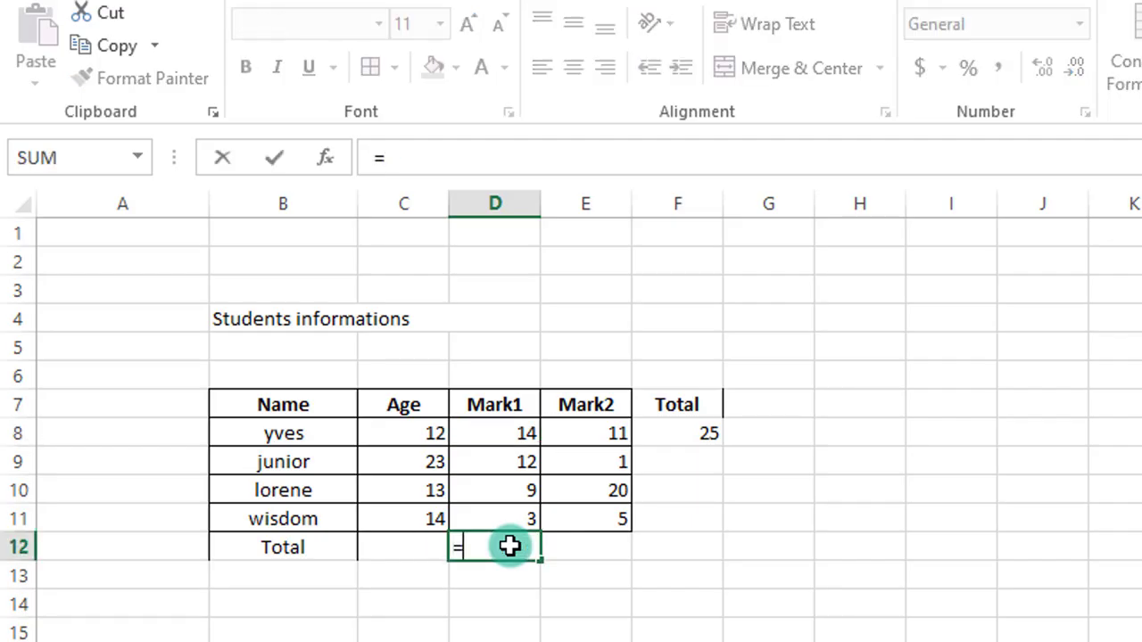
left_click(498, 434)
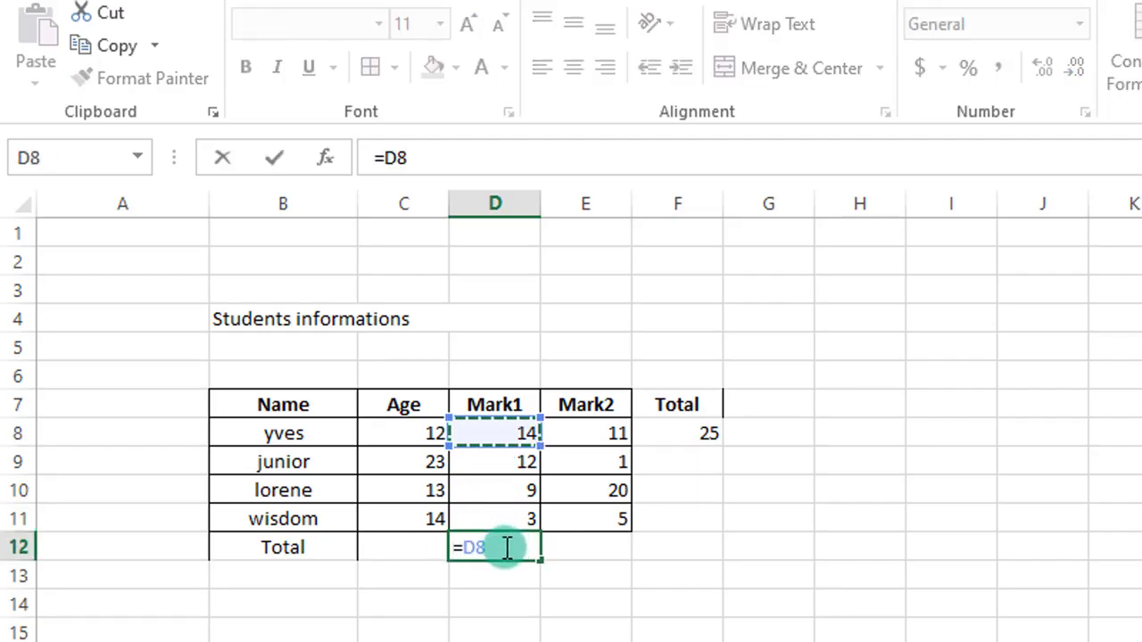
type("+")
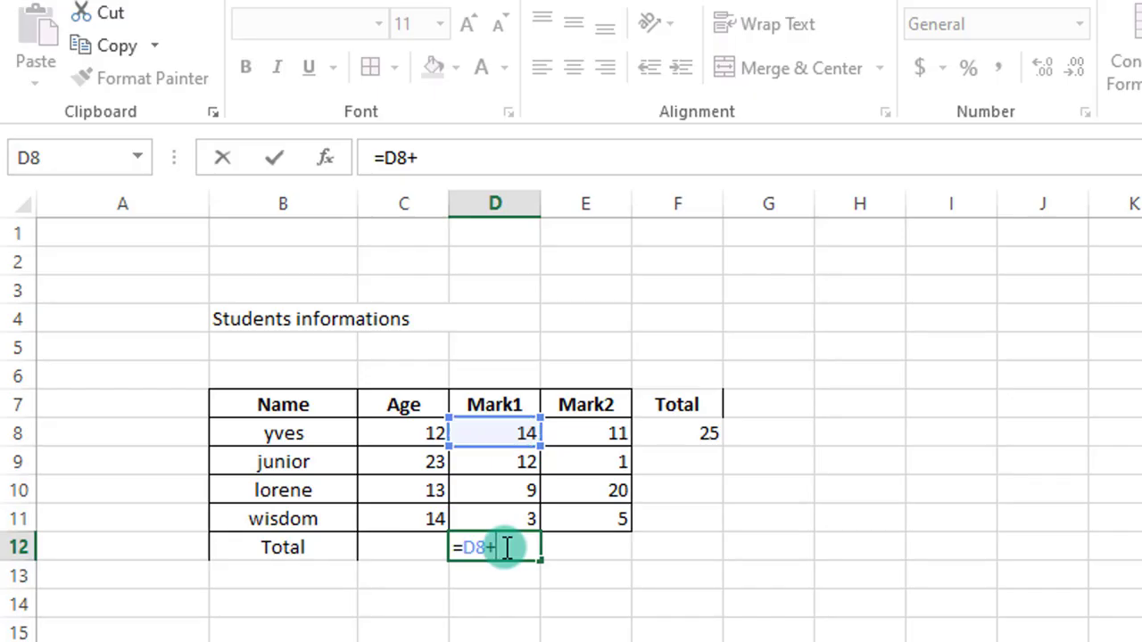
left_click(490, 461)
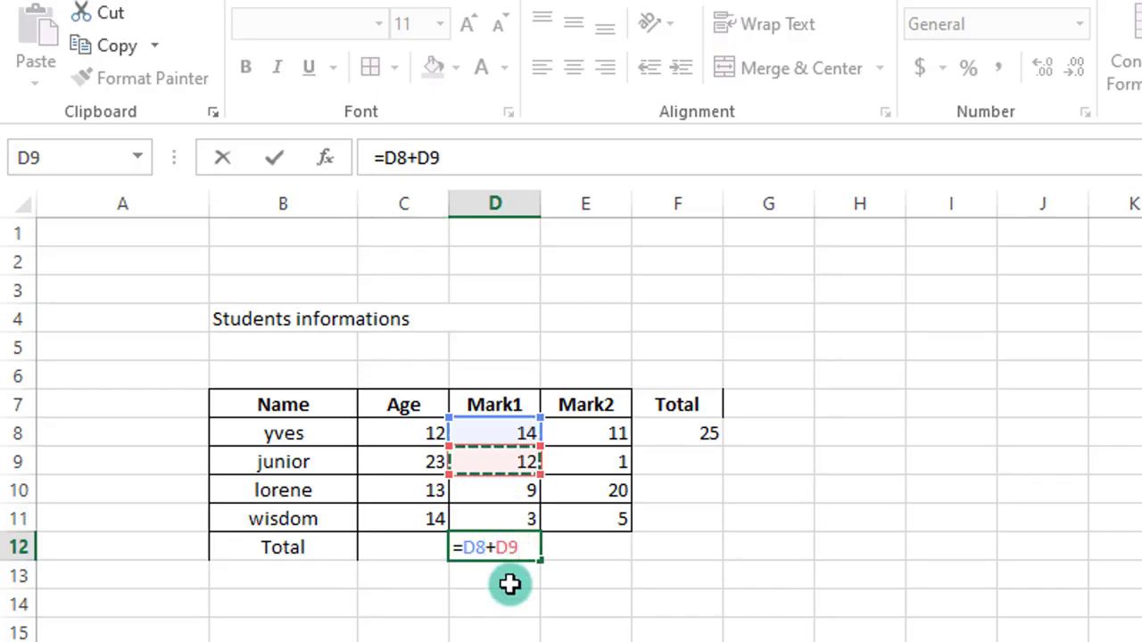
type("+")
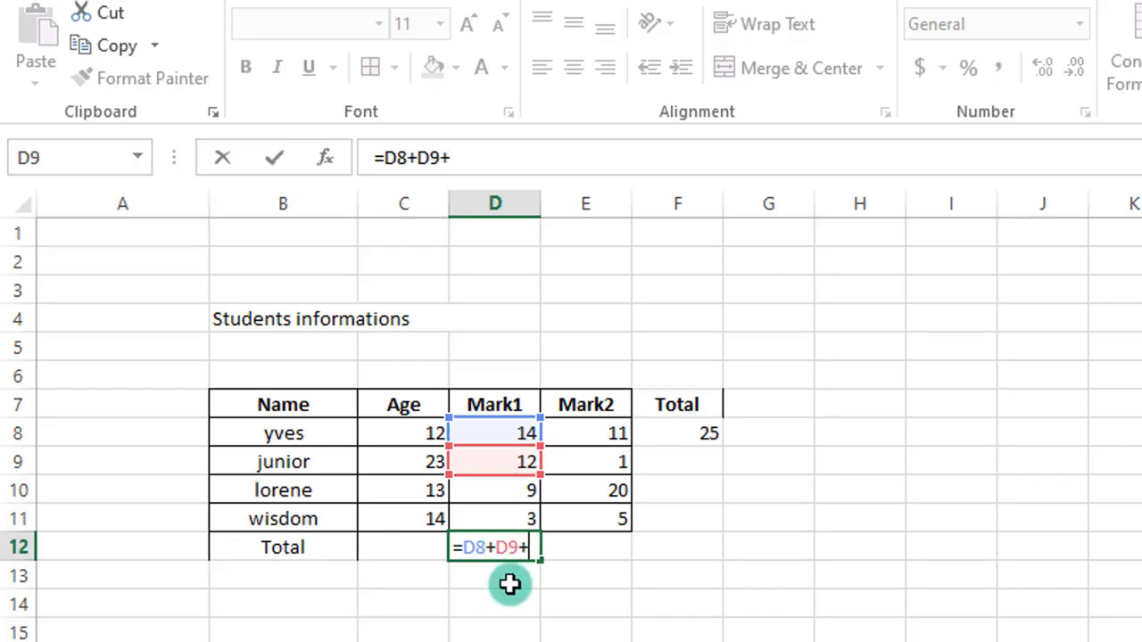
left_click(494, 493)
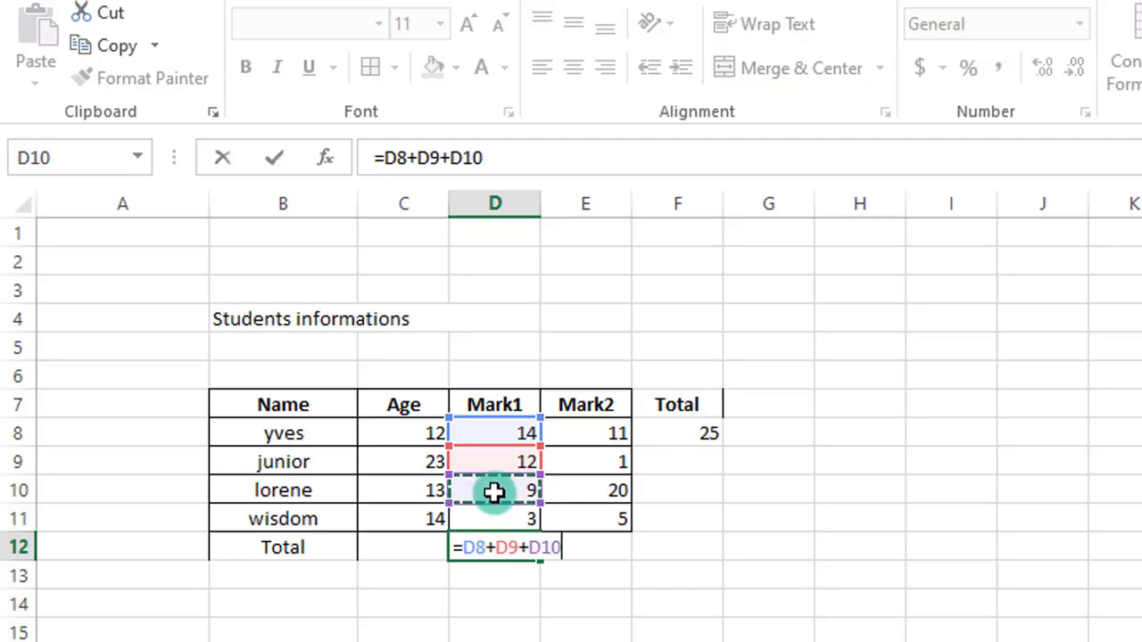
type("+")
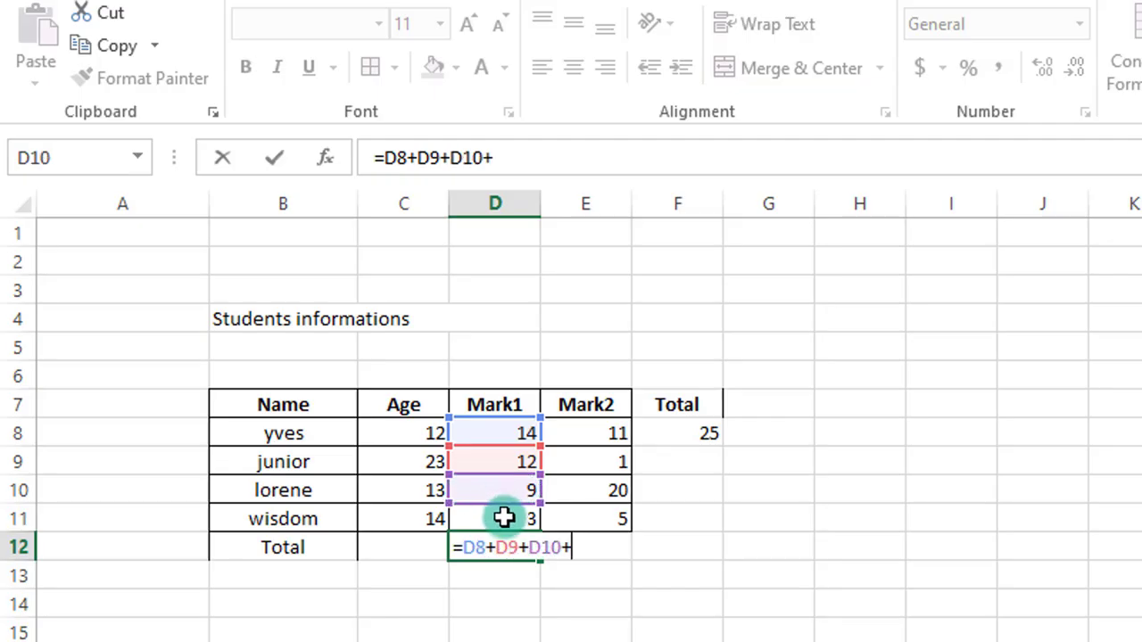
left_click(504, 518)
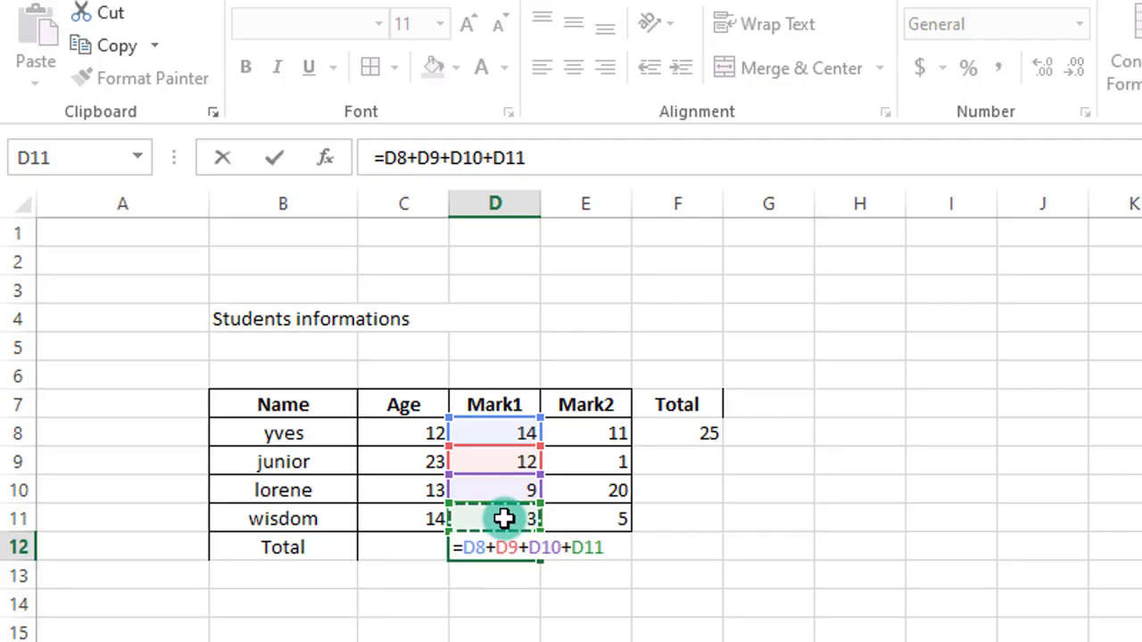
key("Return")
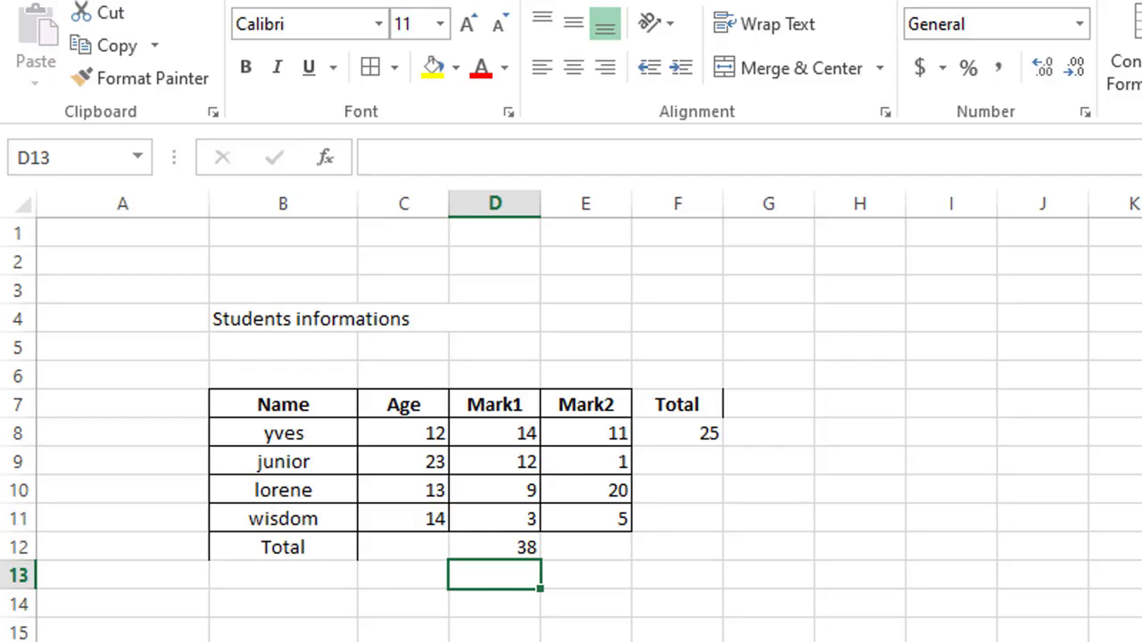
Step: Rewrite the formula in D12 as the range reference =D8:D11
double_click(503, 546)
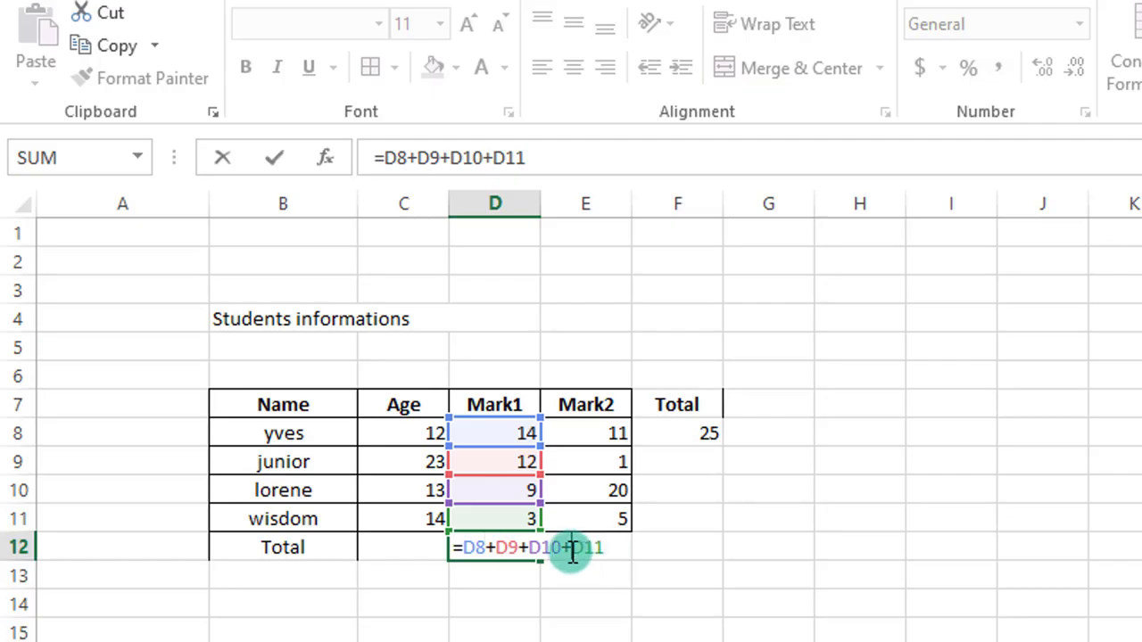
key("BackSpace")
key("BackSpace")
key("BackSpace")
key("BackSpace")
key("BackSpace")
key("BackSpace")
key("BackSpace")
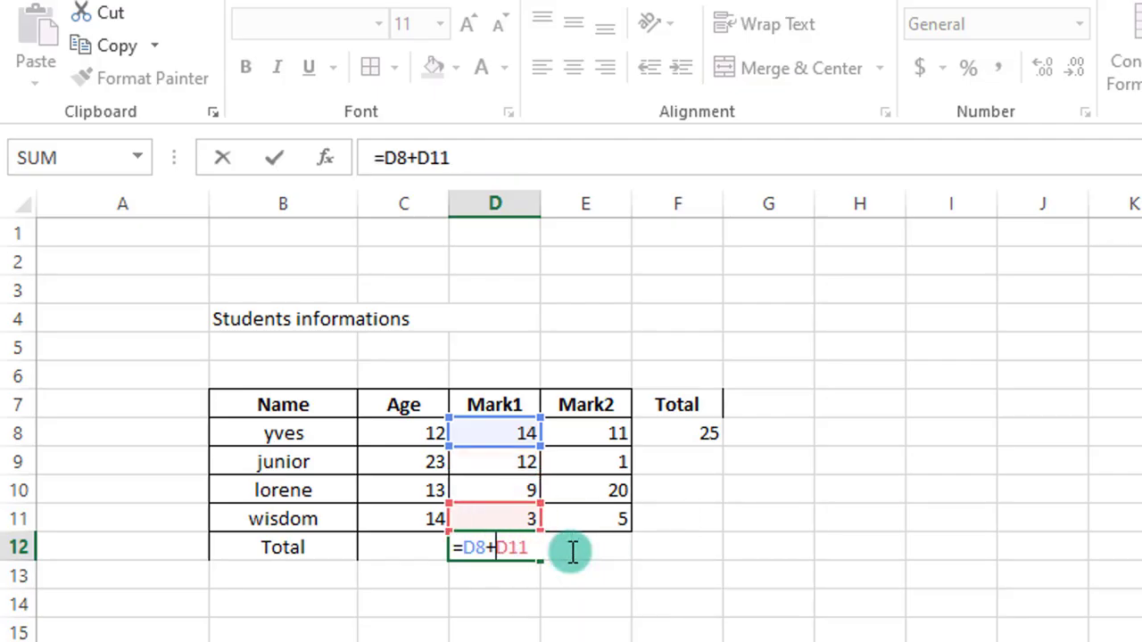
key("BackSpace")
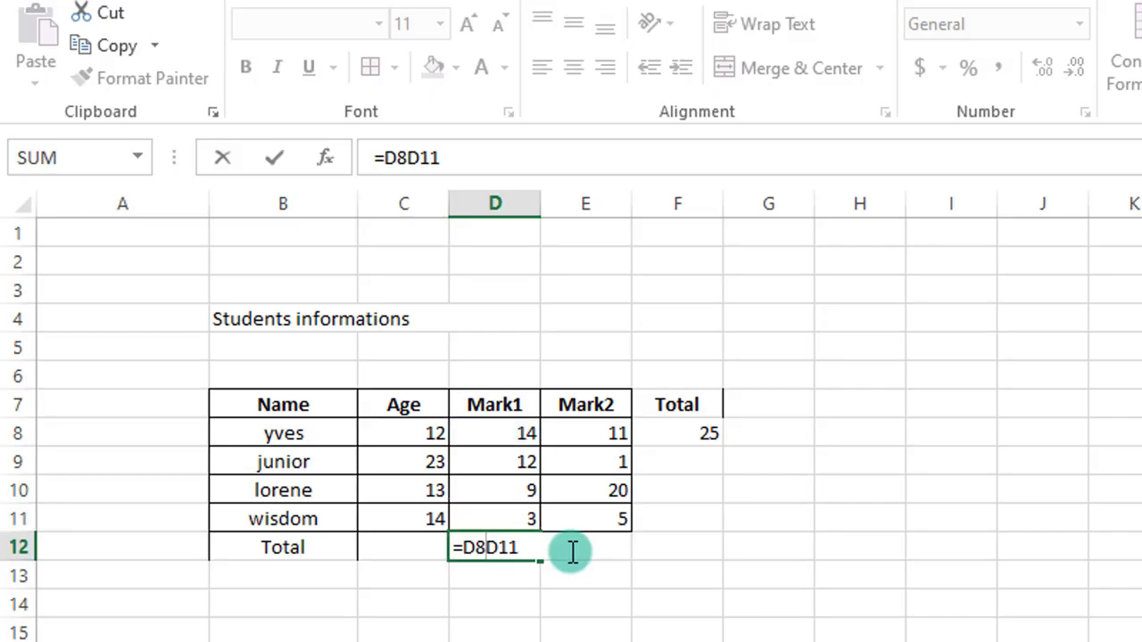
type(":")
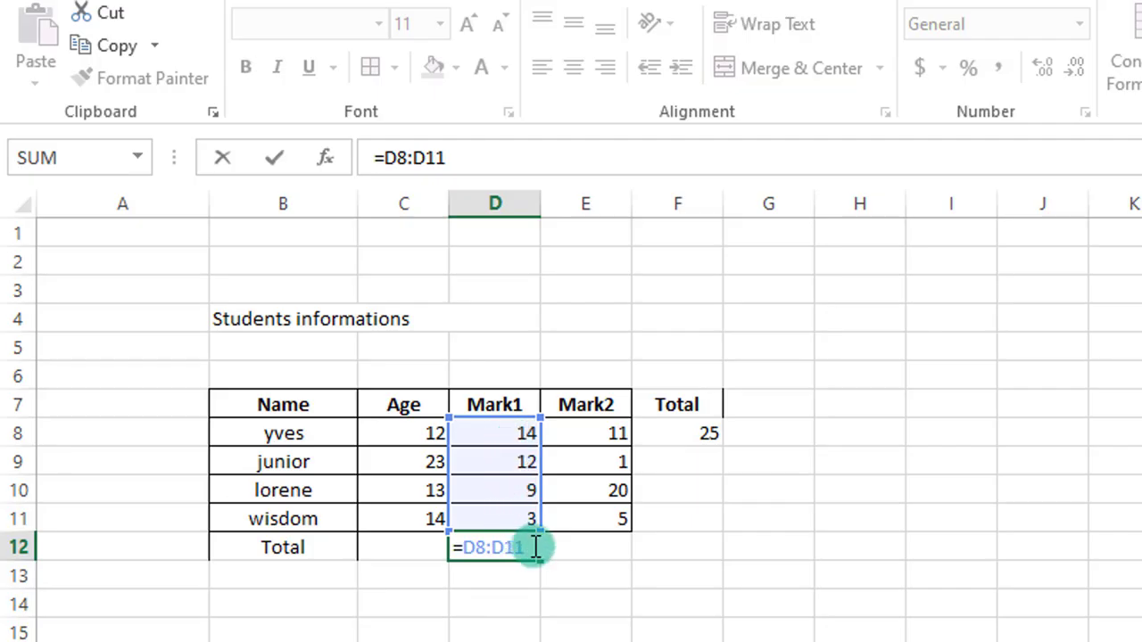
Step: Change the end cell of the range reference in D12 to D10 and back to D11
key("BackSpace")
key("BackSpace")
key("BackSpace")
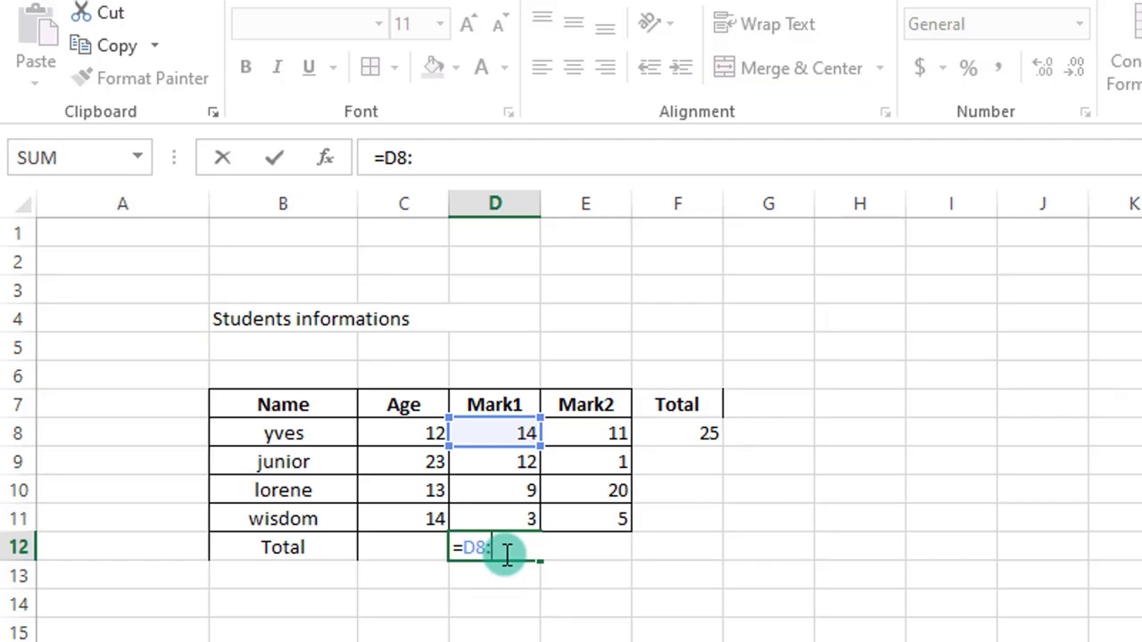
type("D")
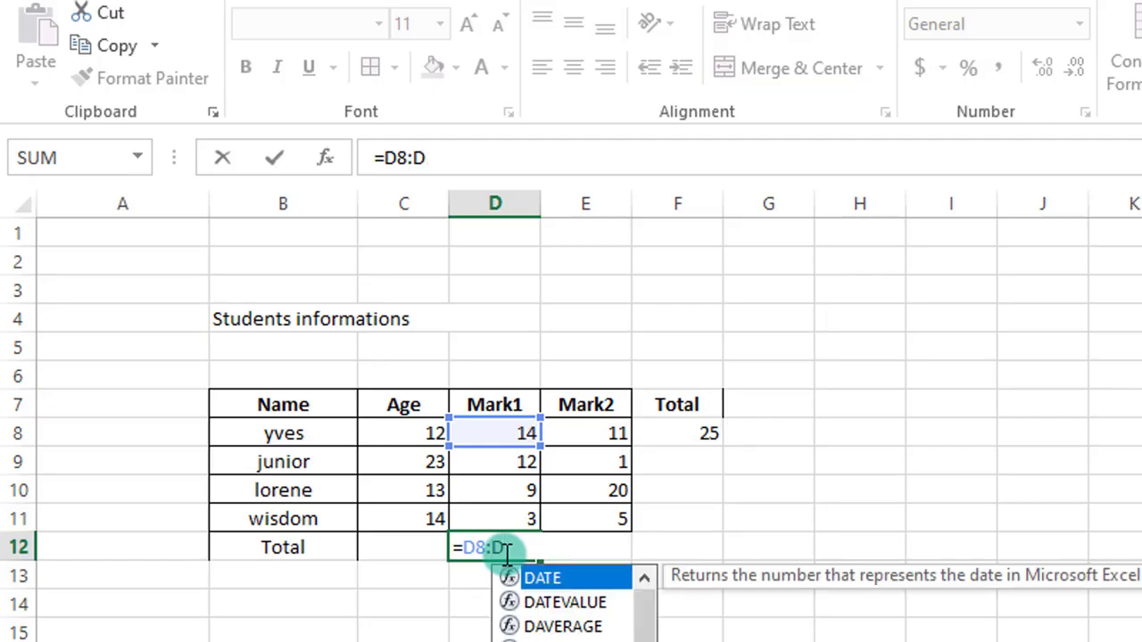
type("10")
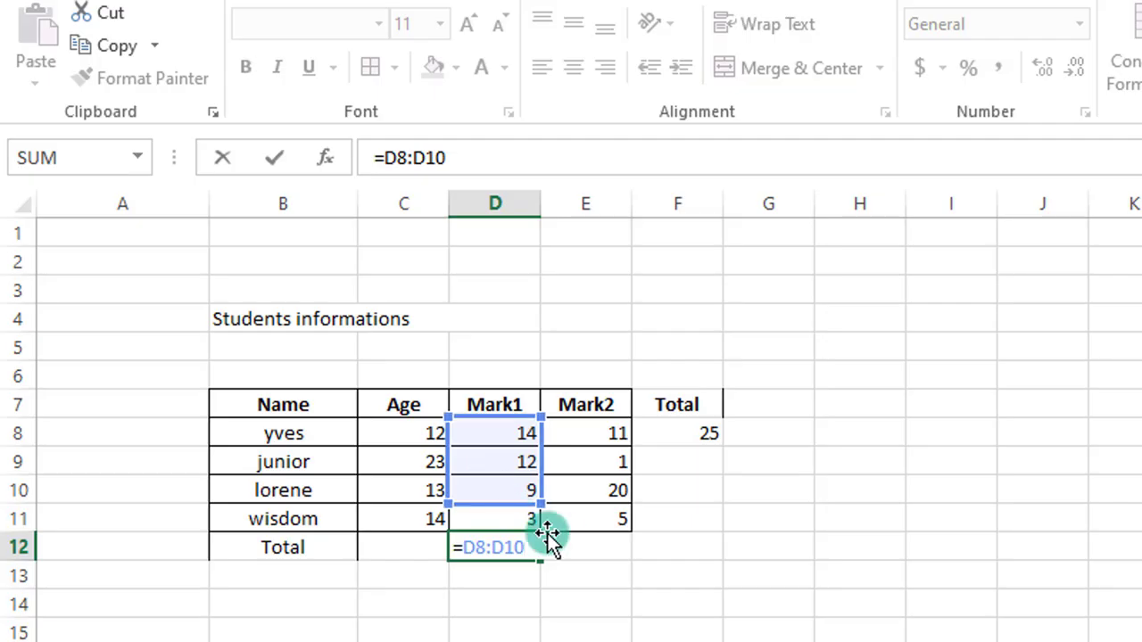
key("BackSpace")
type("1")
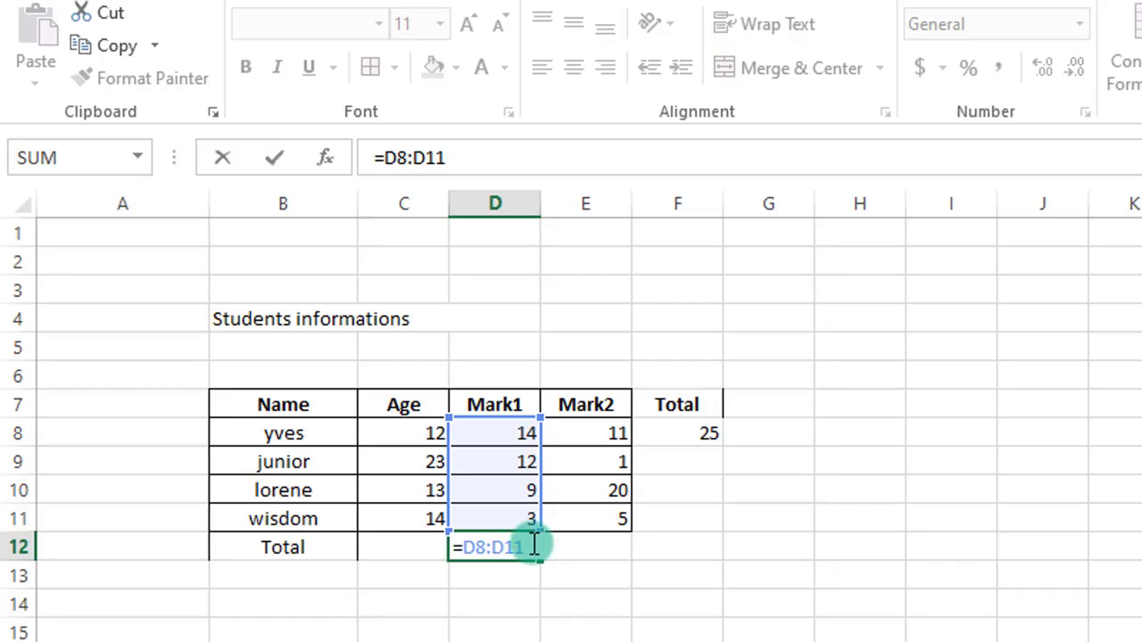
Step: Highlight the range reference D8:D11 in D12 and erase the whole formula from the cell
left_click_drag(533, 547, 470, 547)
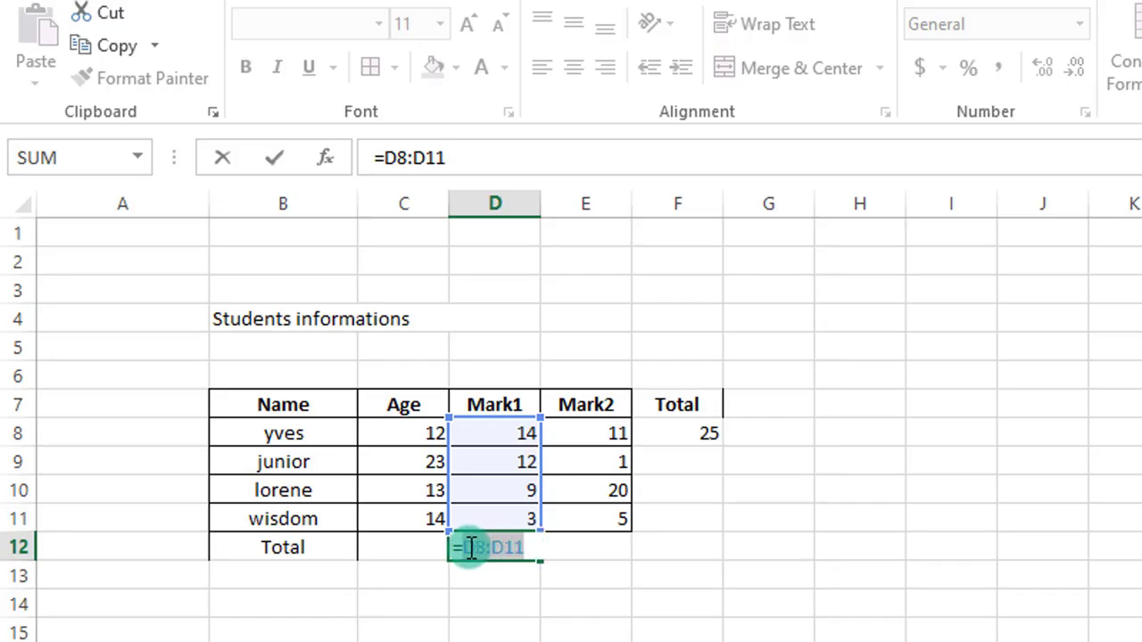
left_click(543, 549)
key("BackSpace")
key("BackSpace")
key("BackSpace")
key("BackSpace")
key("BackSpace")
key("BackSpace")
key("BackSpace")
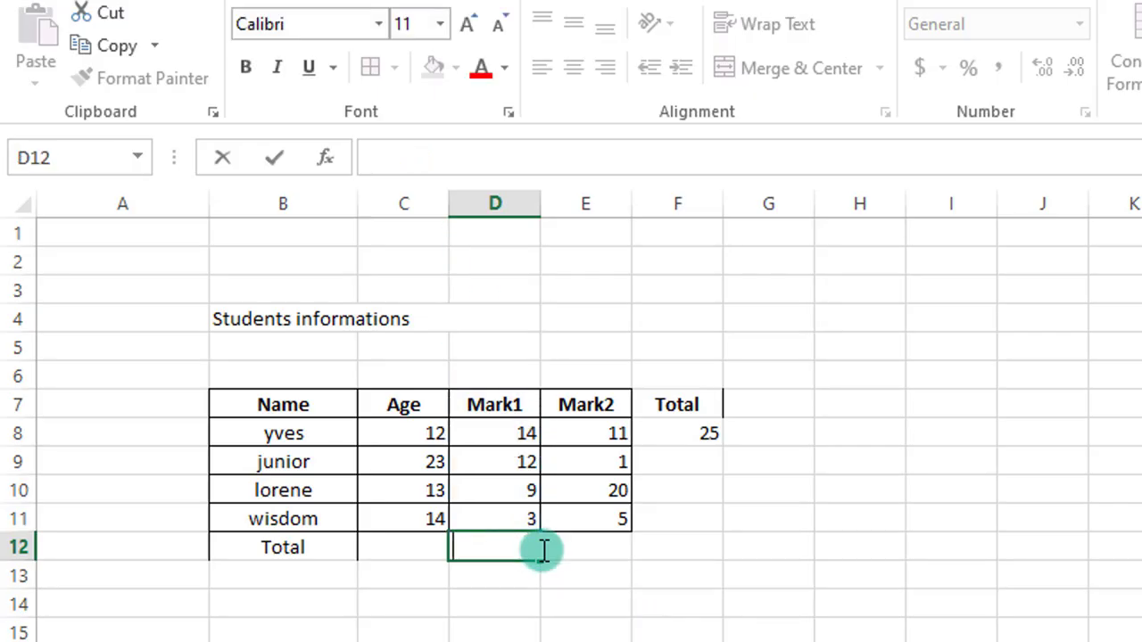
Step: Build the range reference =C8:E8 in G8, covering the first student's age and both marks
left_click(780, 436)
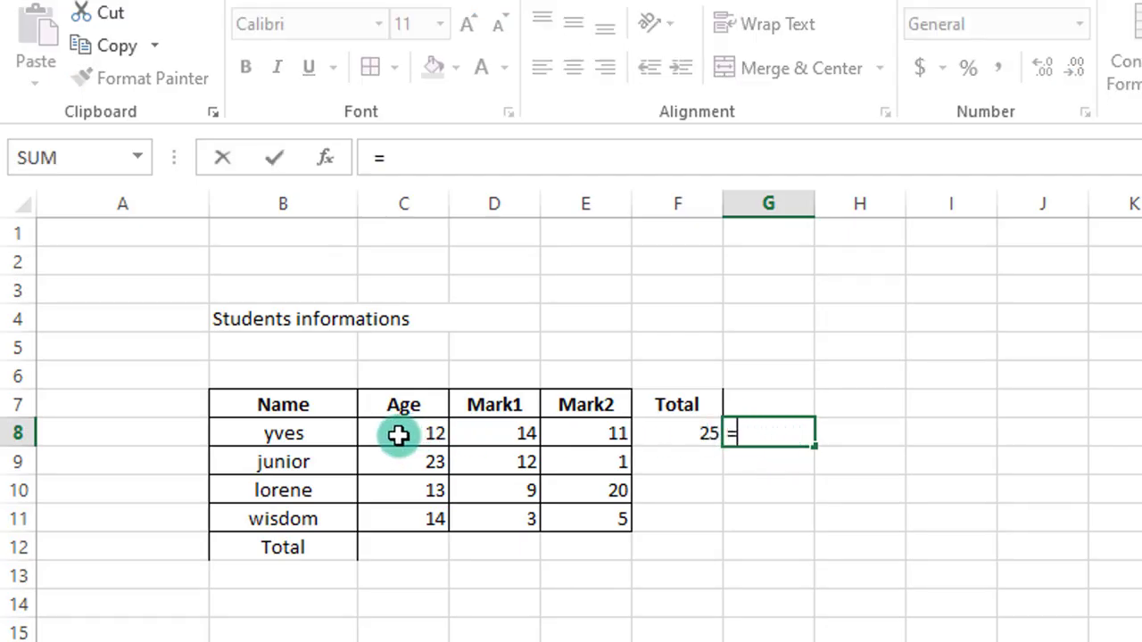
left_click_drag(397, 434, 604, 437)
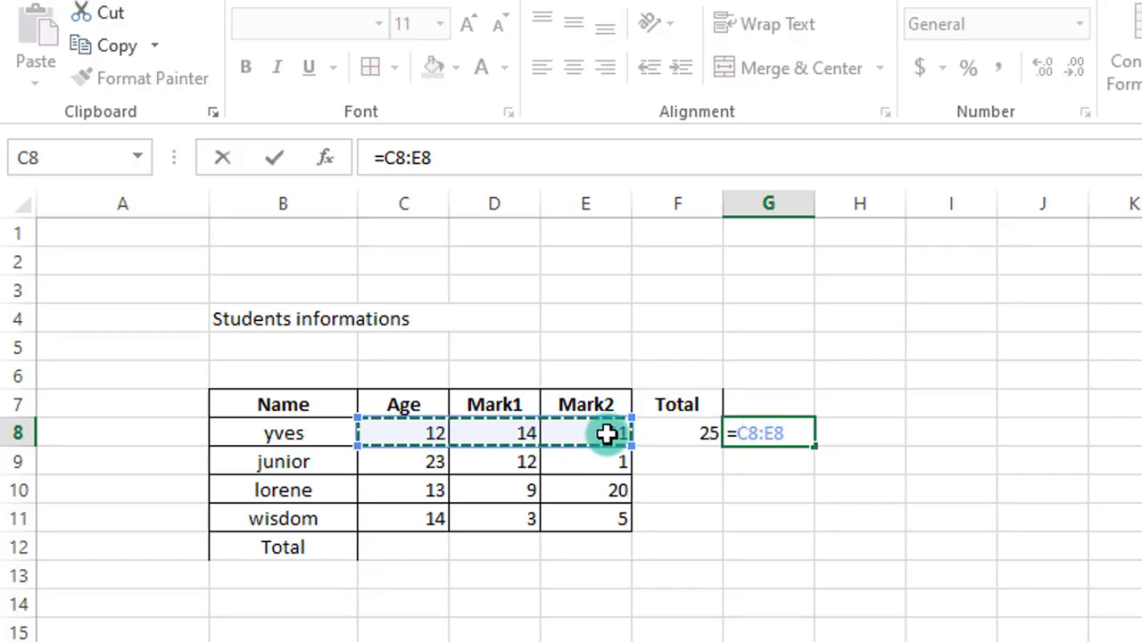
left_click(793, 432)
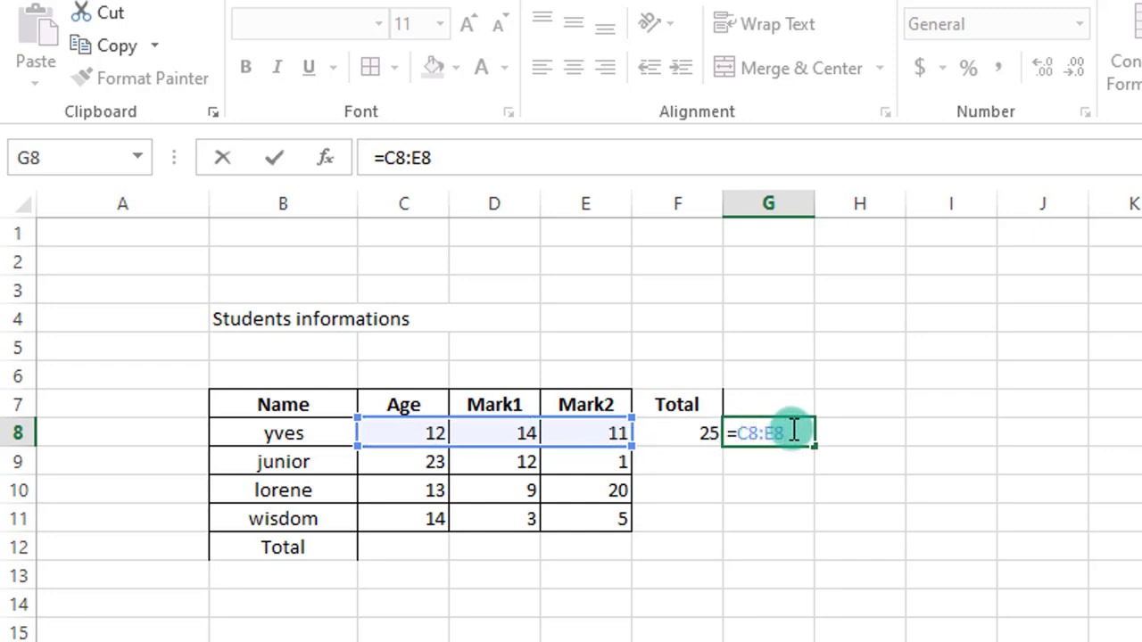
Step: Erase the range reference formula from G8
key("BackSpace")
key("BackSpace")
key("BackSpace")
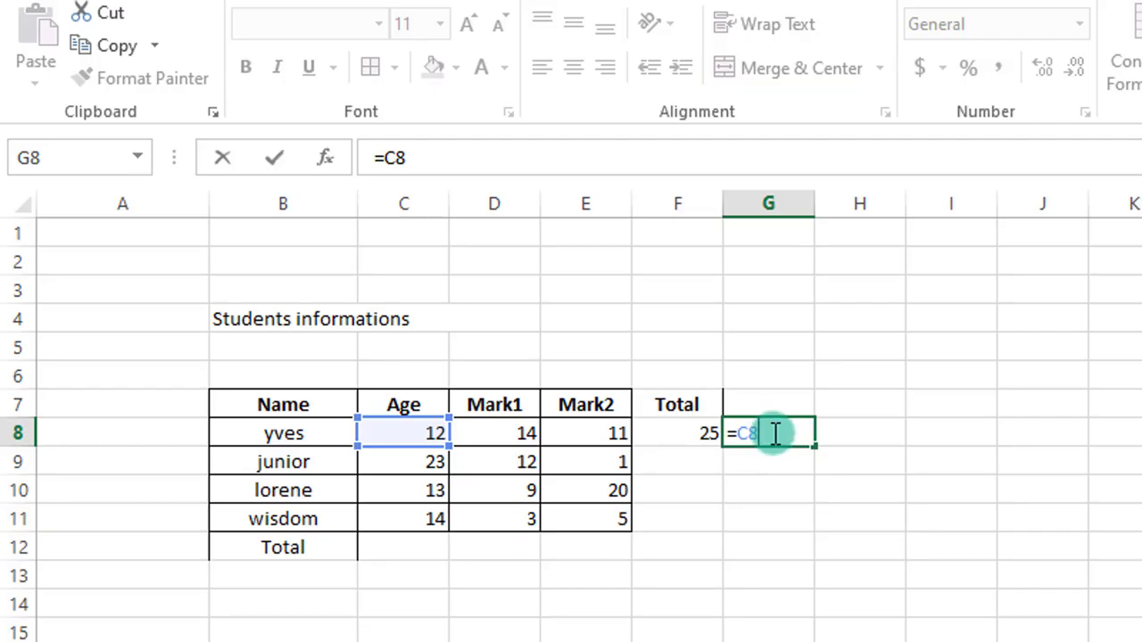
key("BackSpace")
key("BackSpace")
key("BackSpace")
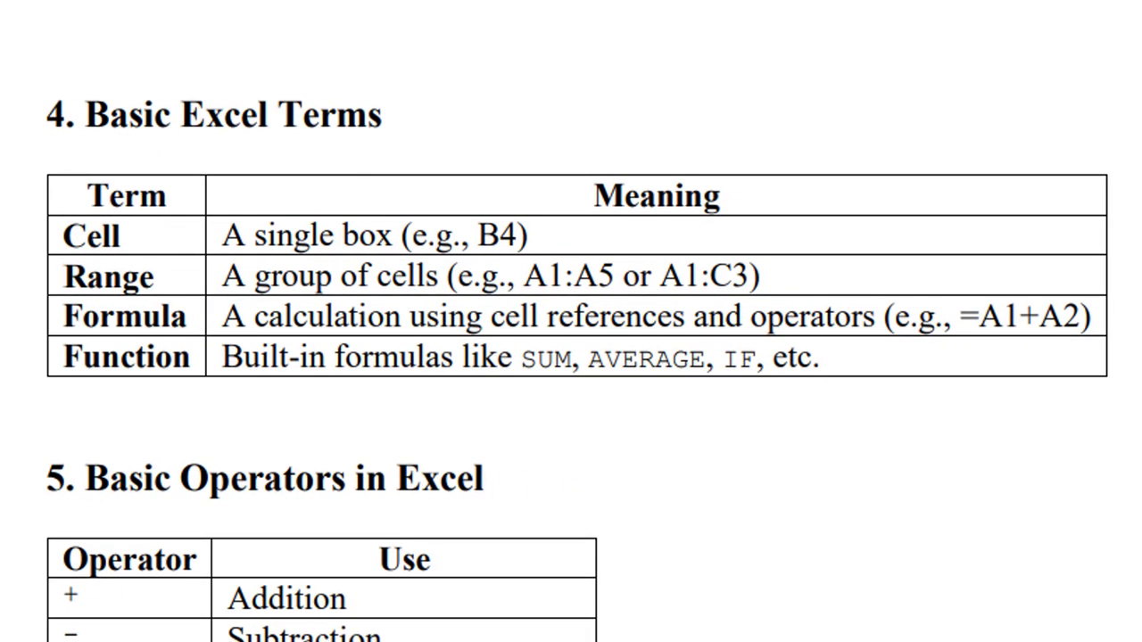
Step: Review the Basic Excel Terms and Basic Operators tables in the lesson notes, highlighting the Function definition, and return to the worksheet
scroll(334, 616, "down", 5)
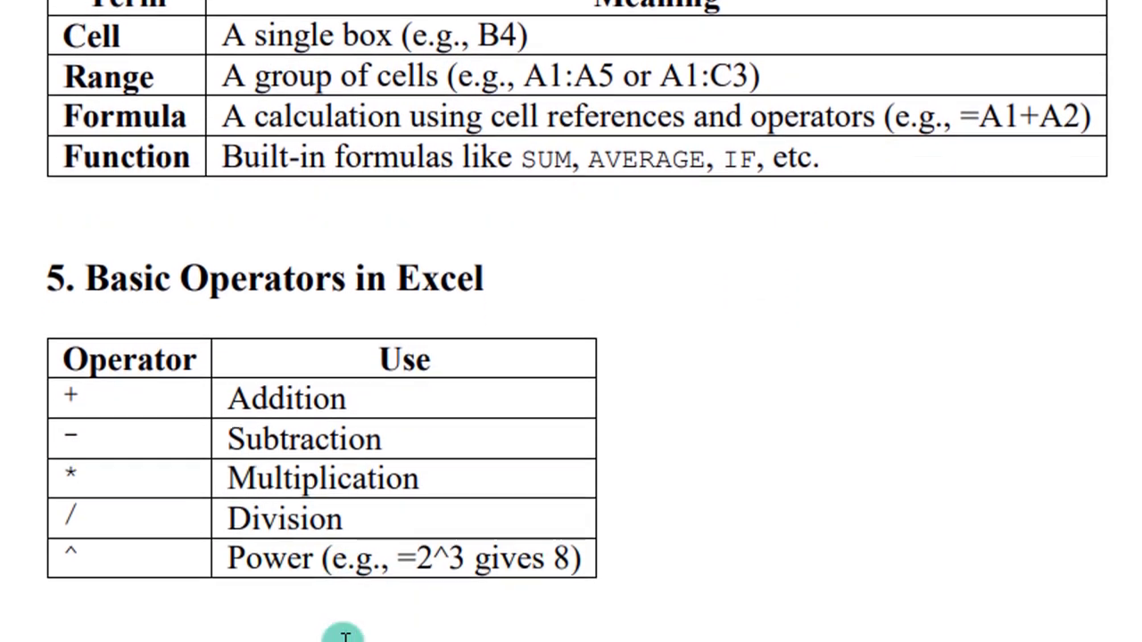
scroll(238, 116, "up", 4)
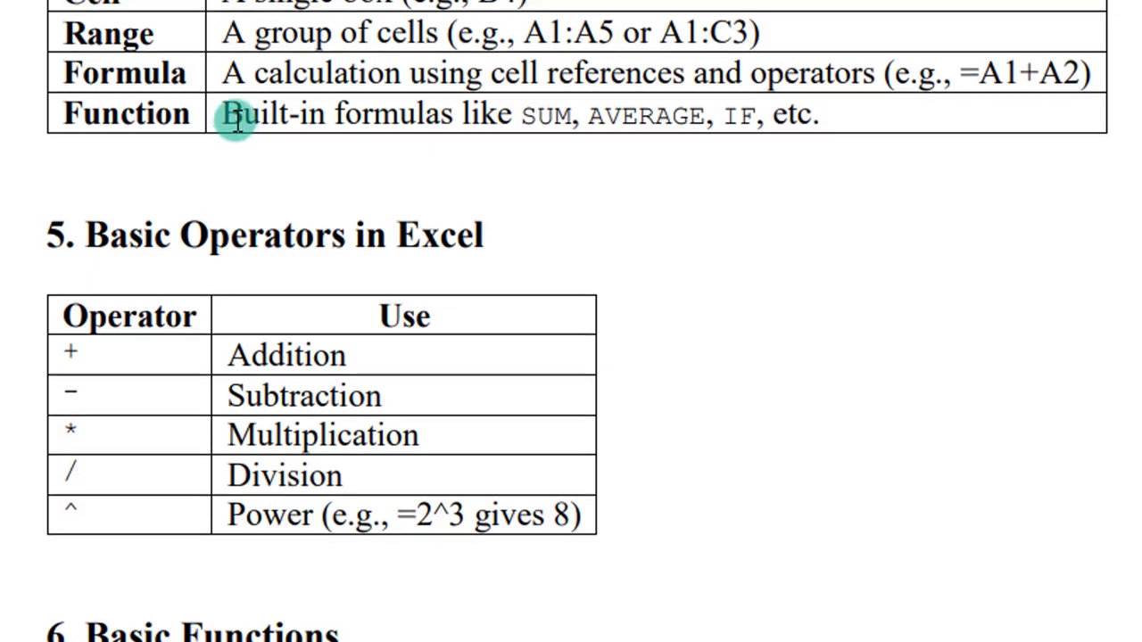
scroll(238, 121, "up", 1)
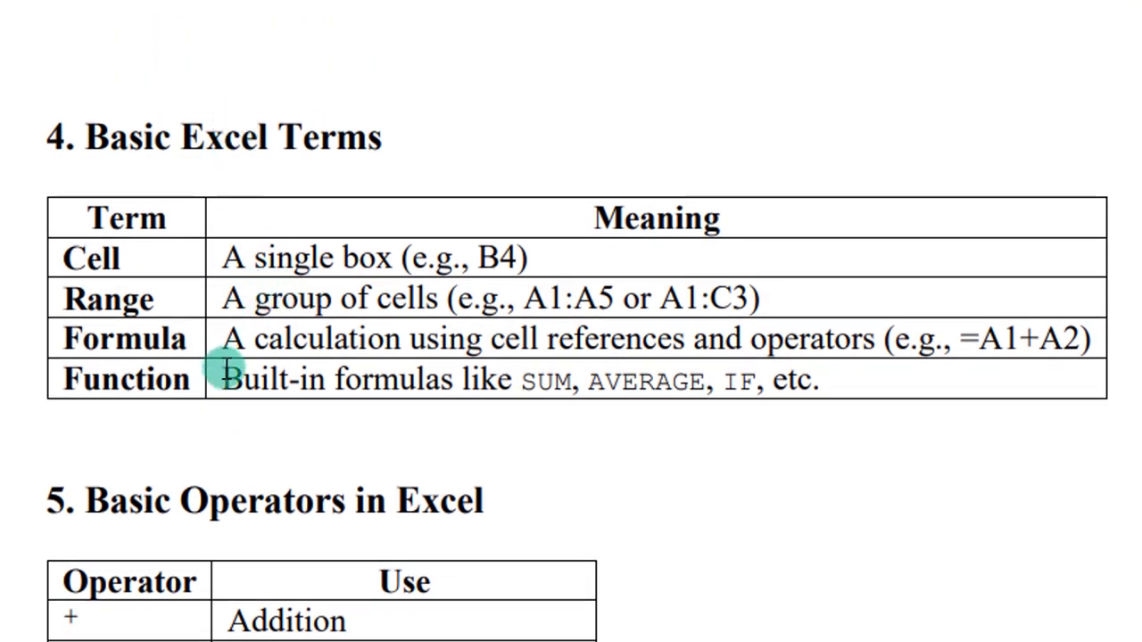
left_click_drag(225, 378, 486, 382)
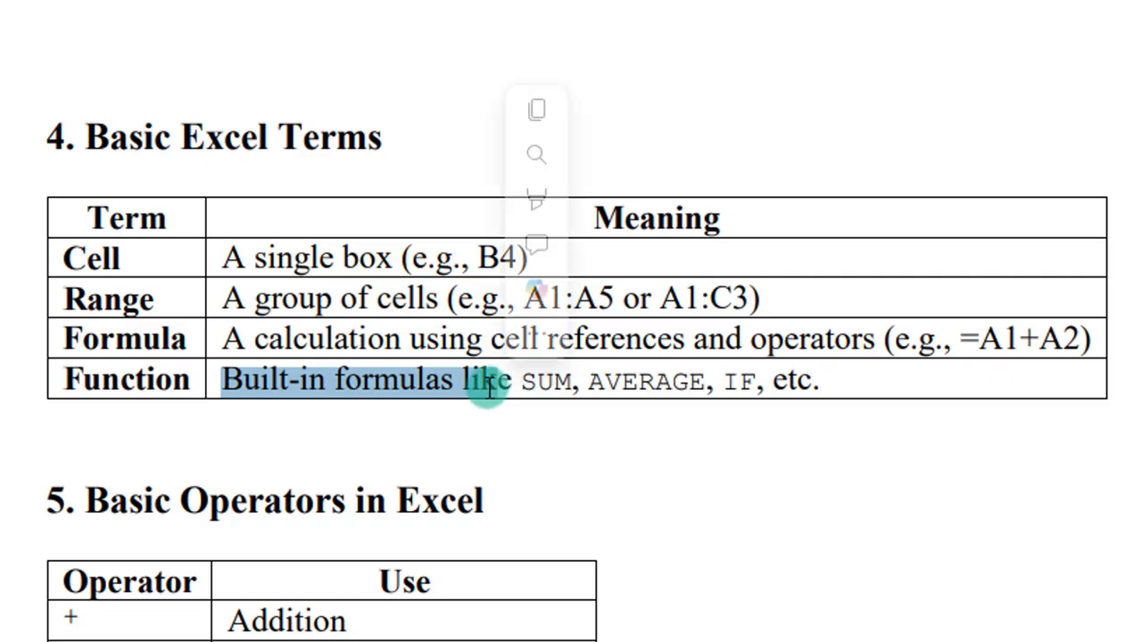
left_click(669, 619)
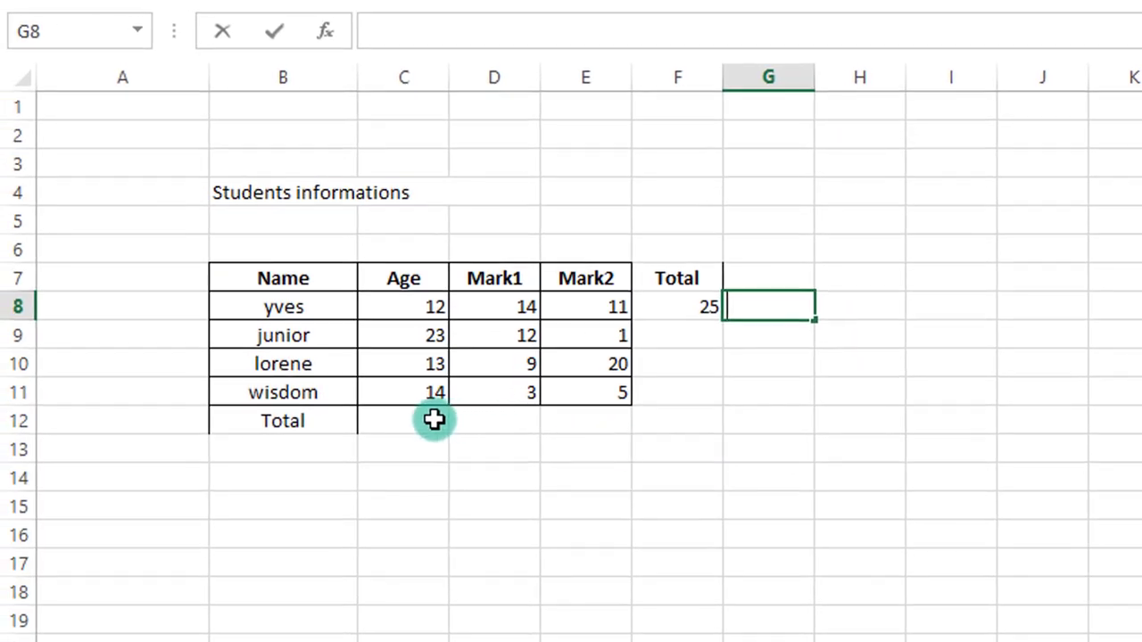
Step: Total the Mark1 column in D12 with the formula =SUM(D8:D11)
left_click(407, 420)
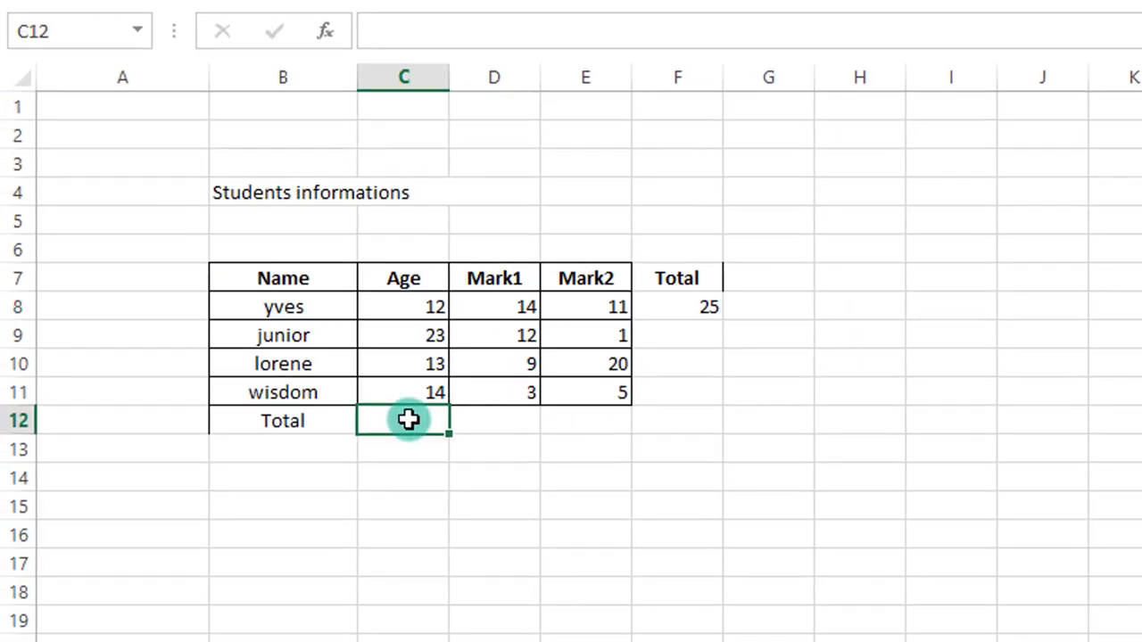
left_click(485, 421)
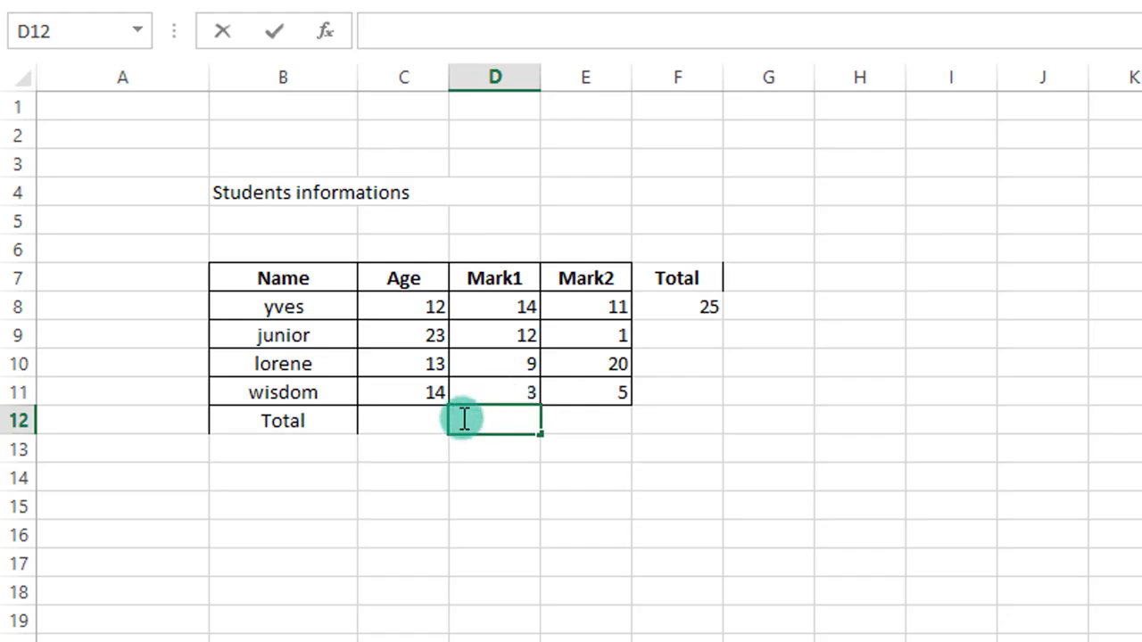
type("s")
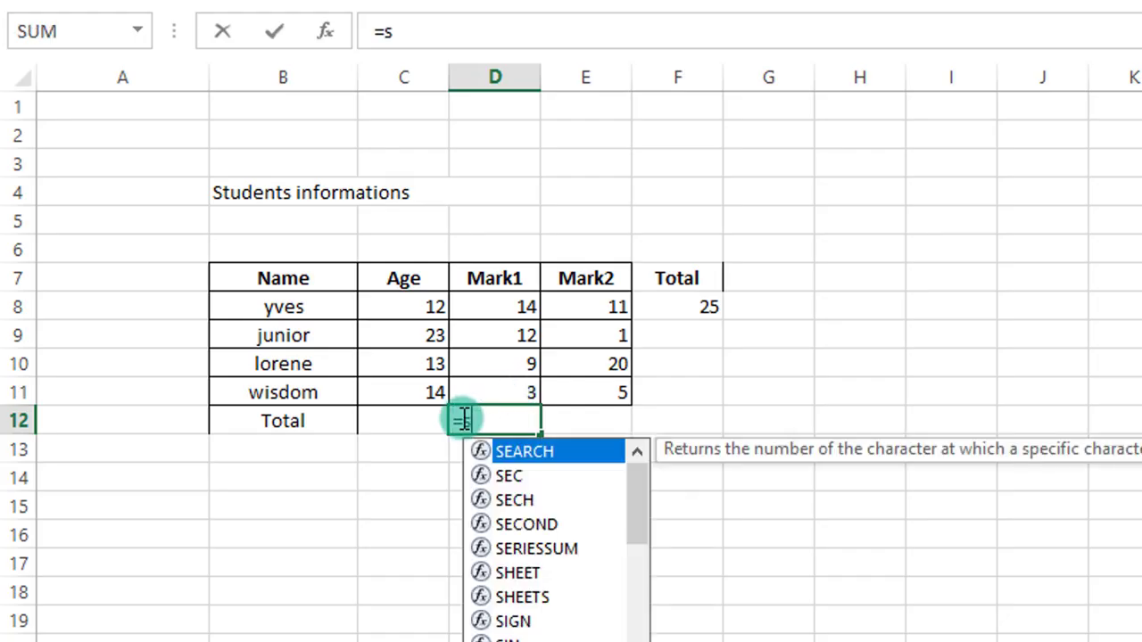
type("um")
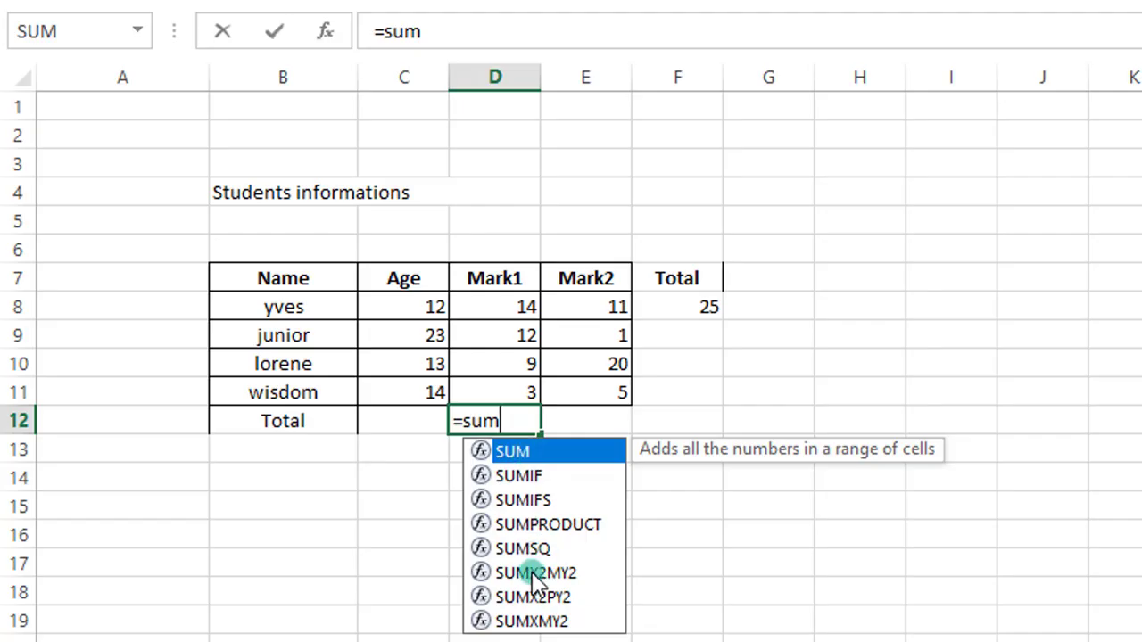
double_click(547, 452)
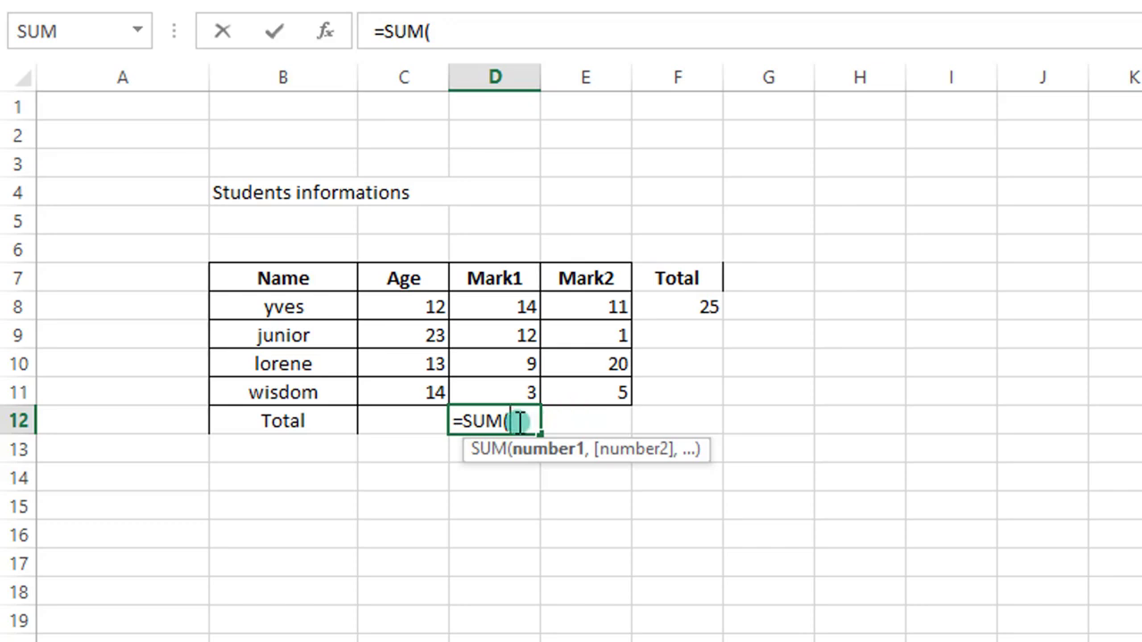
left_click(491, 303)
left_click_drag(491, 303, 497, 380)
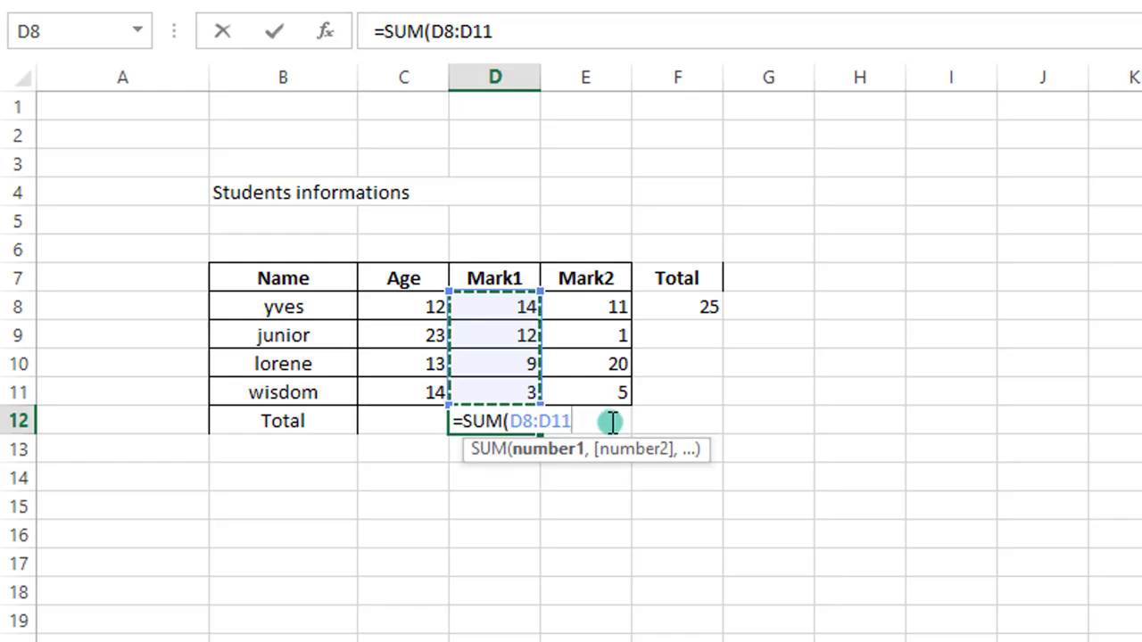
type(")")
key("Return")
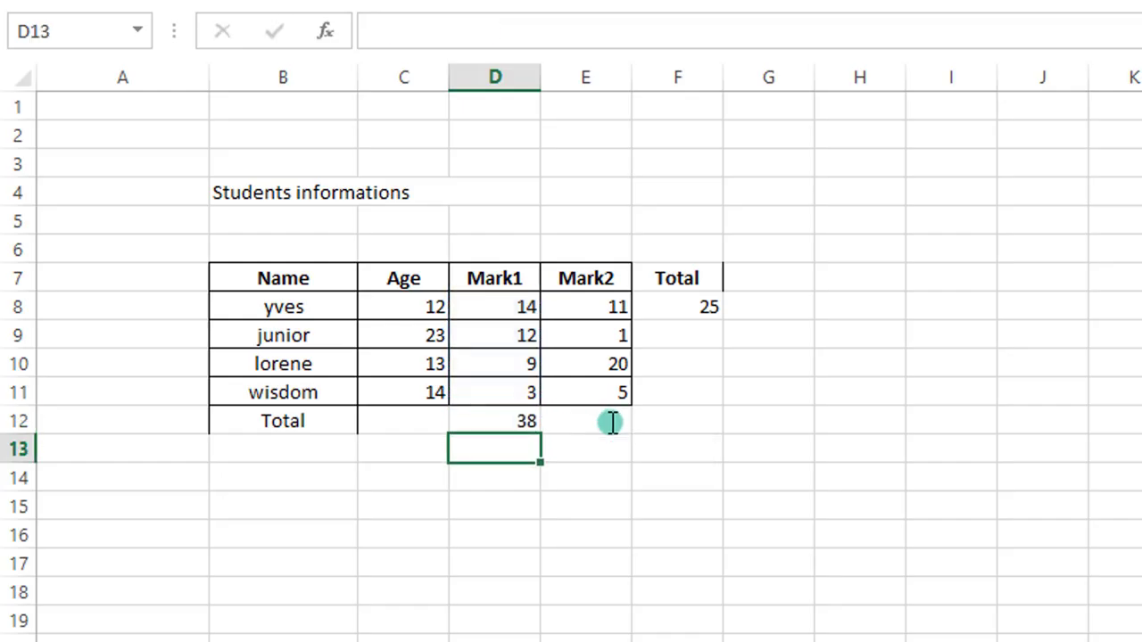
Step: Rewrite the Mark1 total in D12 with separate cell arguments as =SUM(D8,D9,D10,D11)
left_click(533, 424)
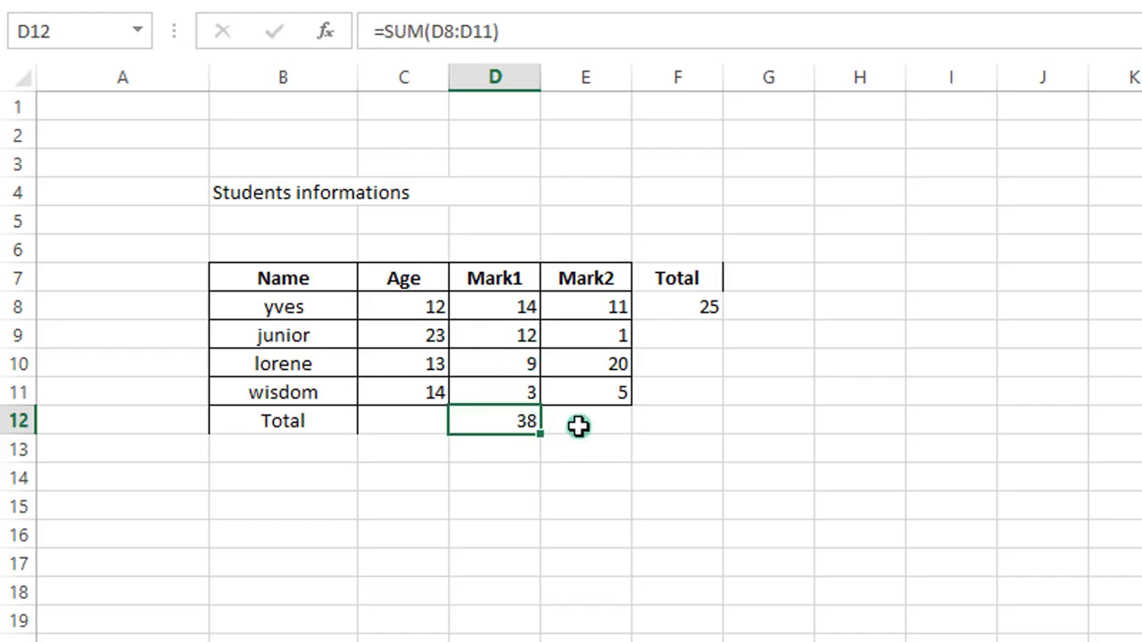
double_click(515, 422)
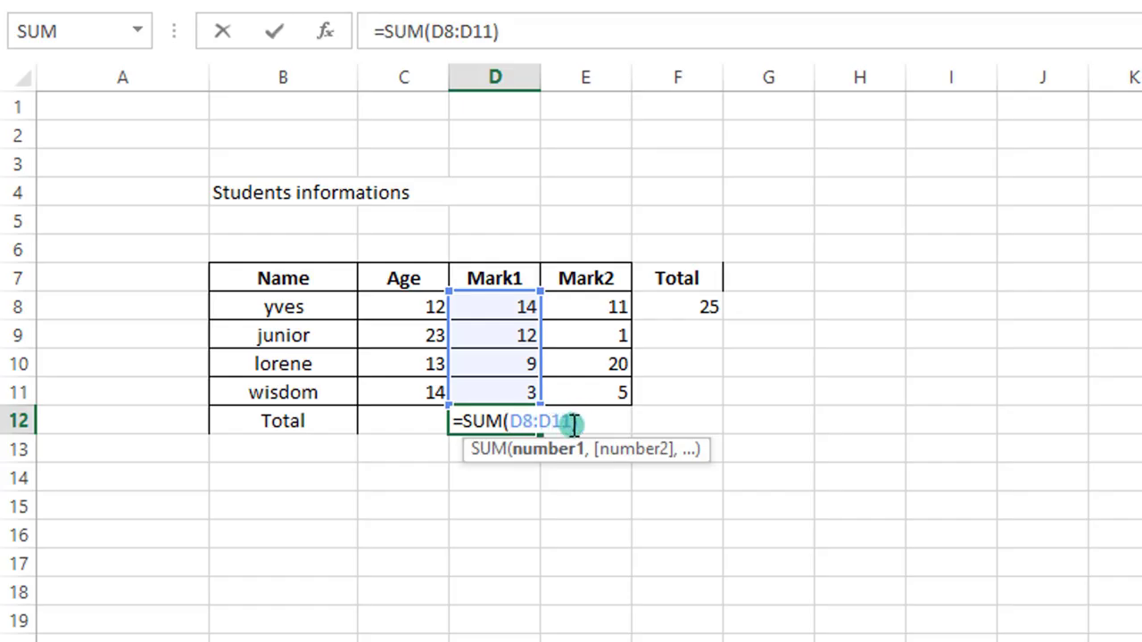
key("BackSpace")
key("BackSpace")
key("BackSpace")
key("BackSpace")
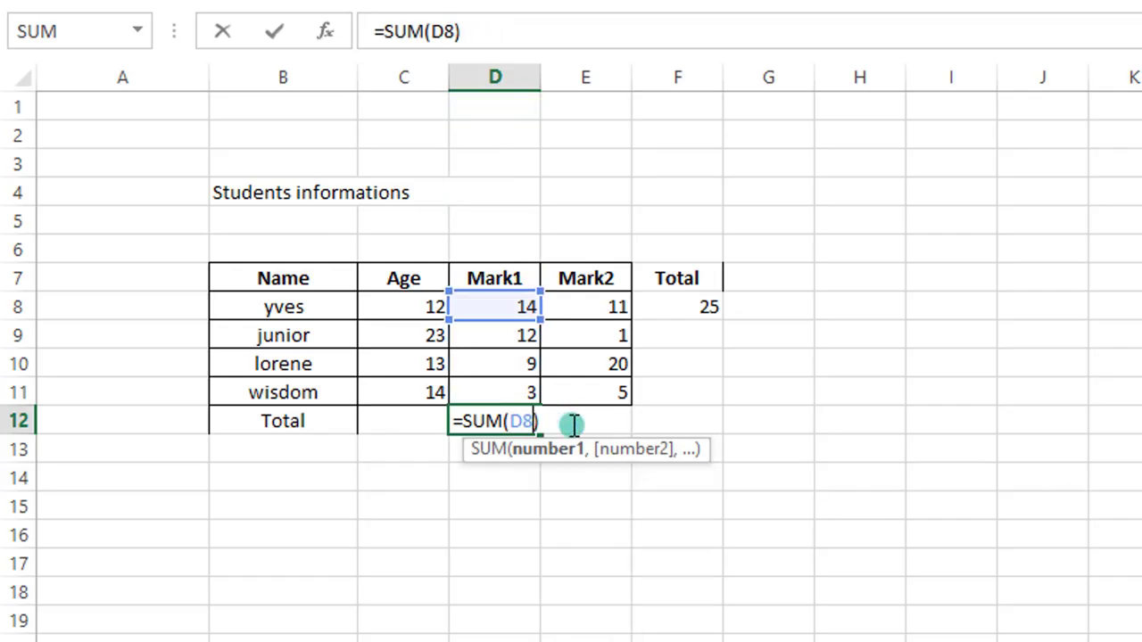
type(",")
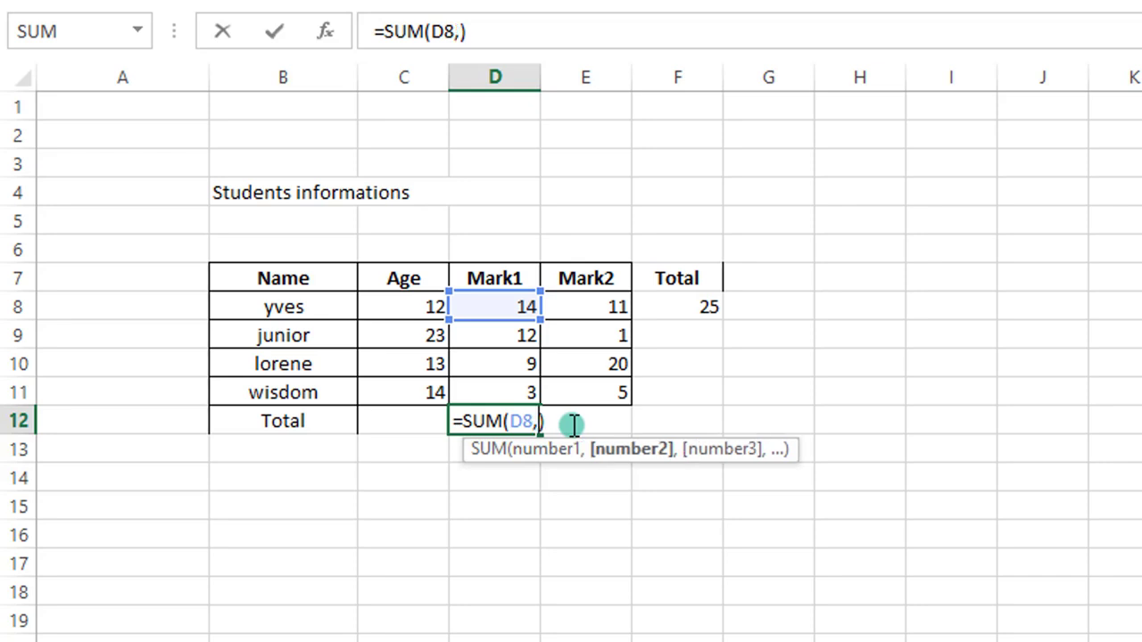
left_click(509, 330)
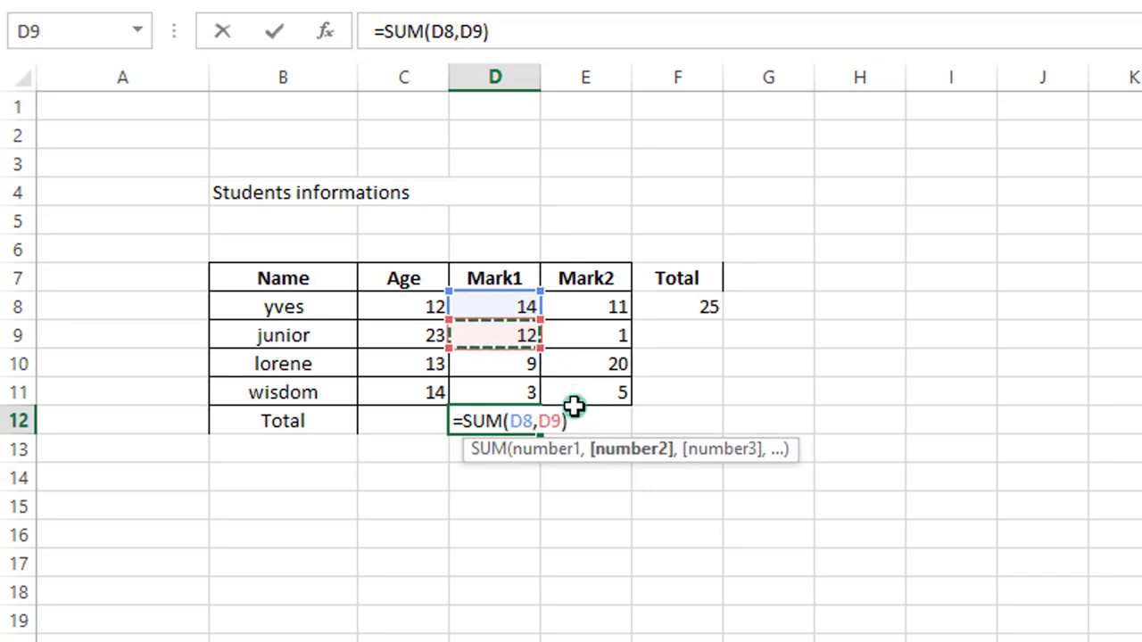
type(",")
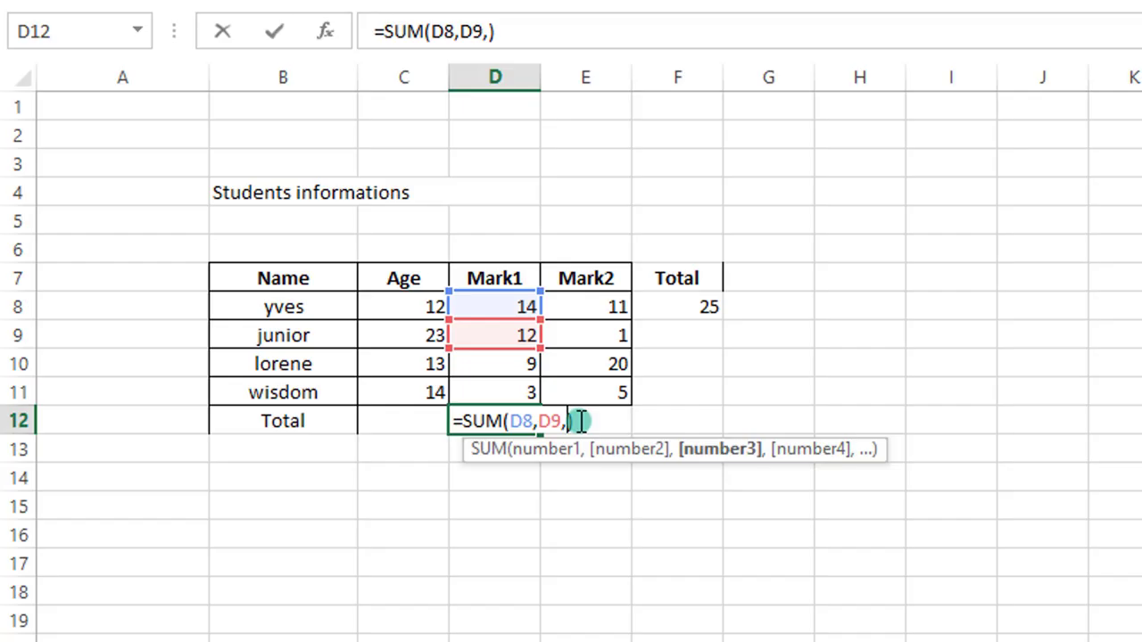
left_click(515, 368)
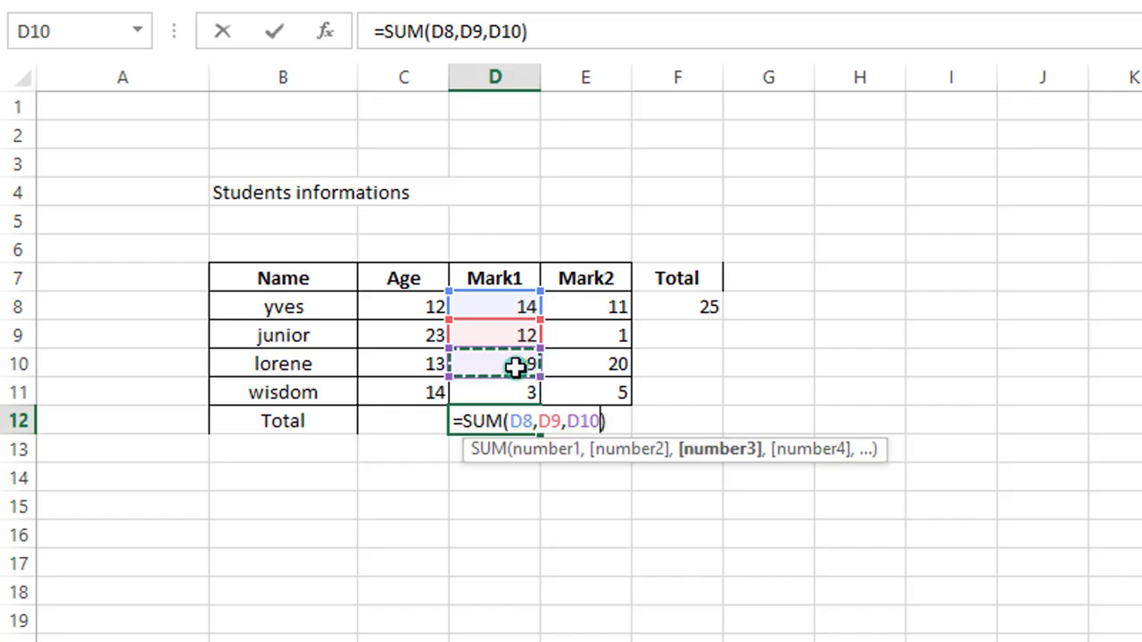
type(",")
left_click(493, 392)
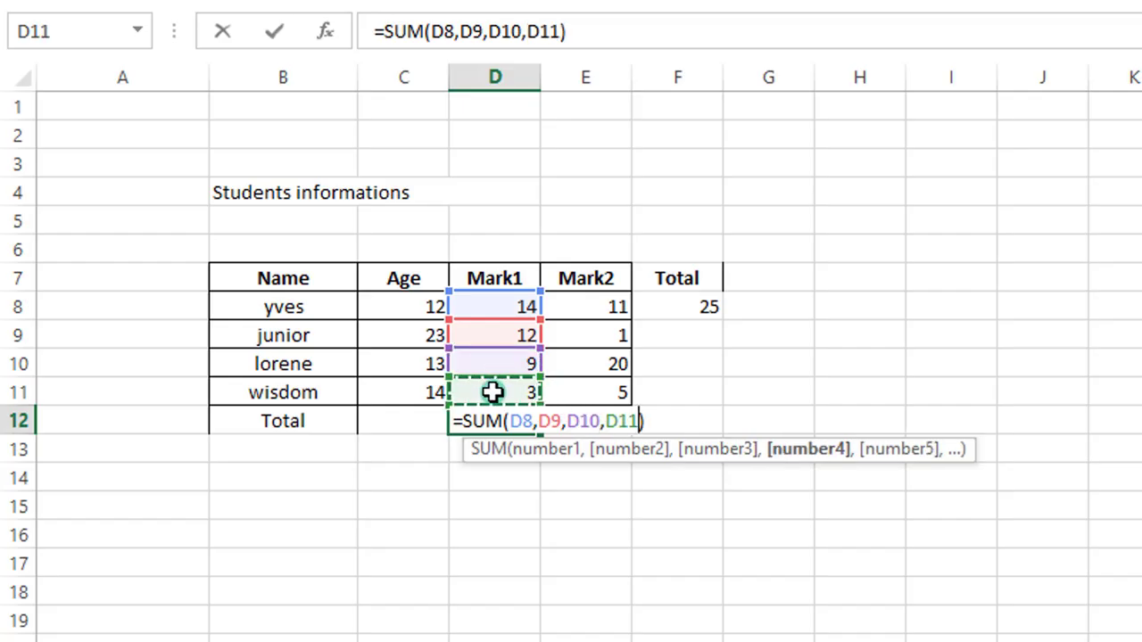
key("Return")
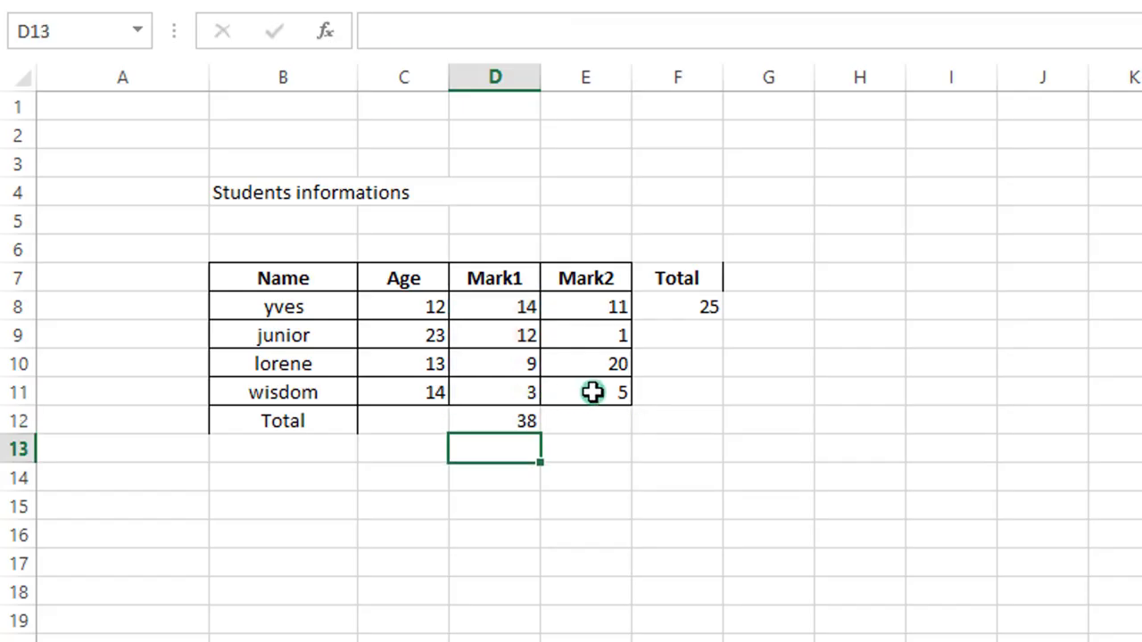
Step: Replace the separate cell arguments of the SUM formula in D12 with the range D8:D11
double_click(508, 421)
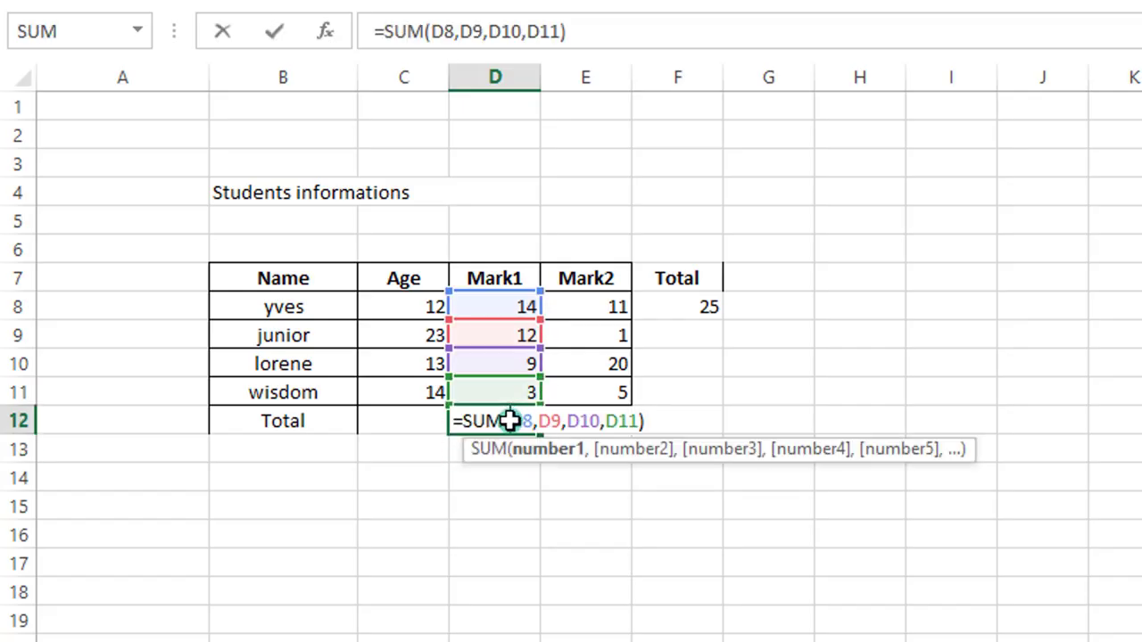
left_click(638, 421)
key("BackSpace")
key("BackSpace")
key("BackSpace")
key("BackSpace")
key("BackSpace")
key("BackSpace")
key("BackSpace")
key("BackSpace")
key("BackSpace")
key("BackSpace")
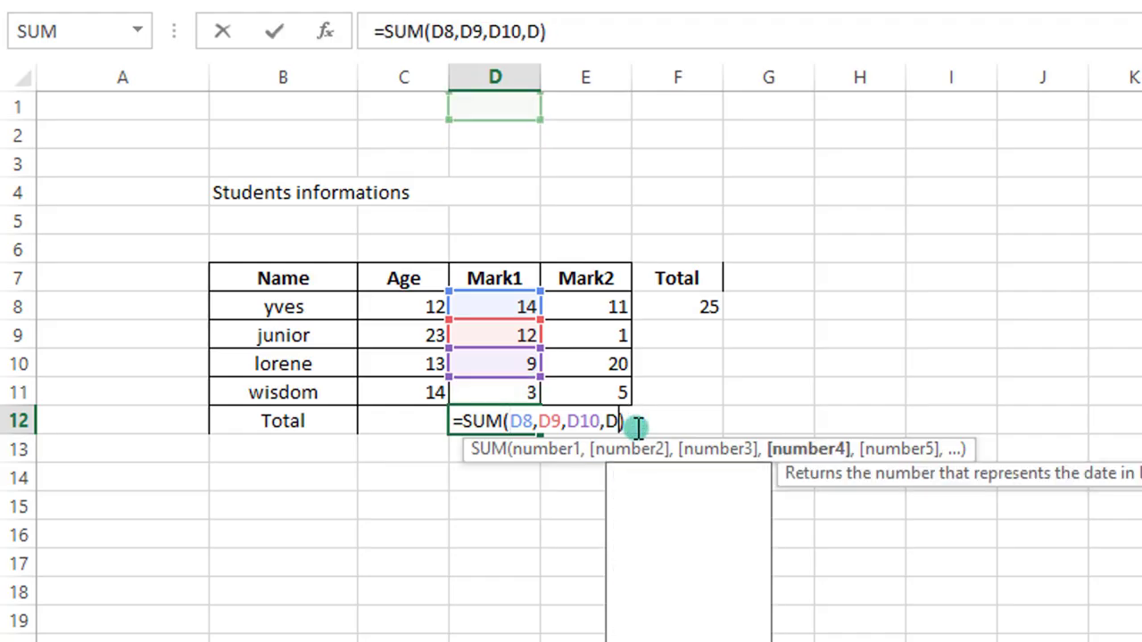
key("BackSpace")
key("BackSpace")
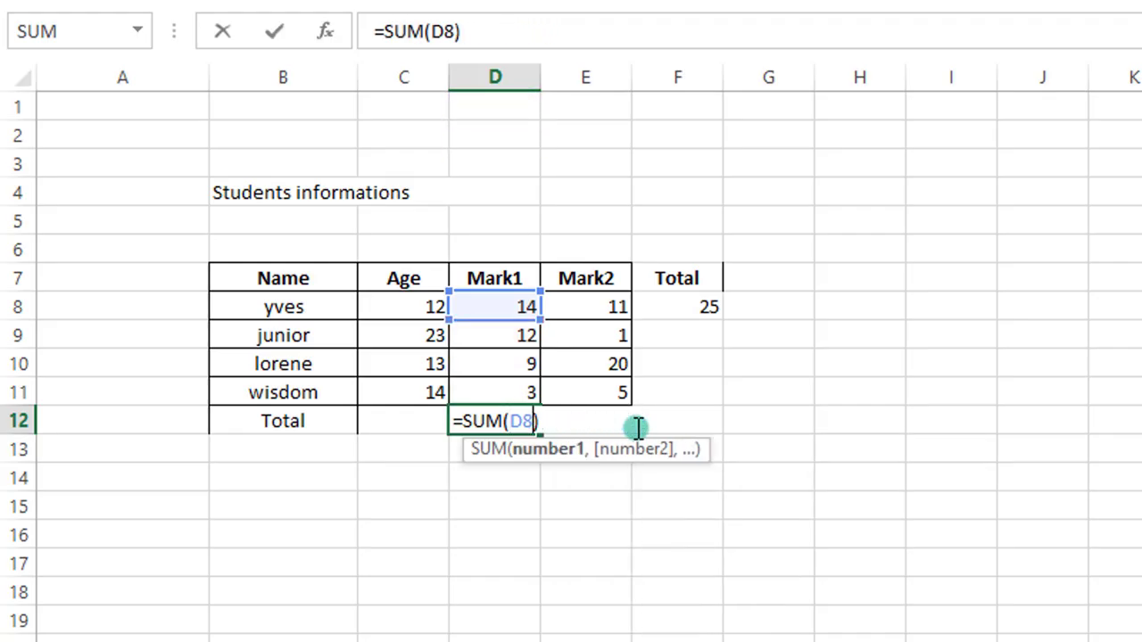
key("BackSpace")
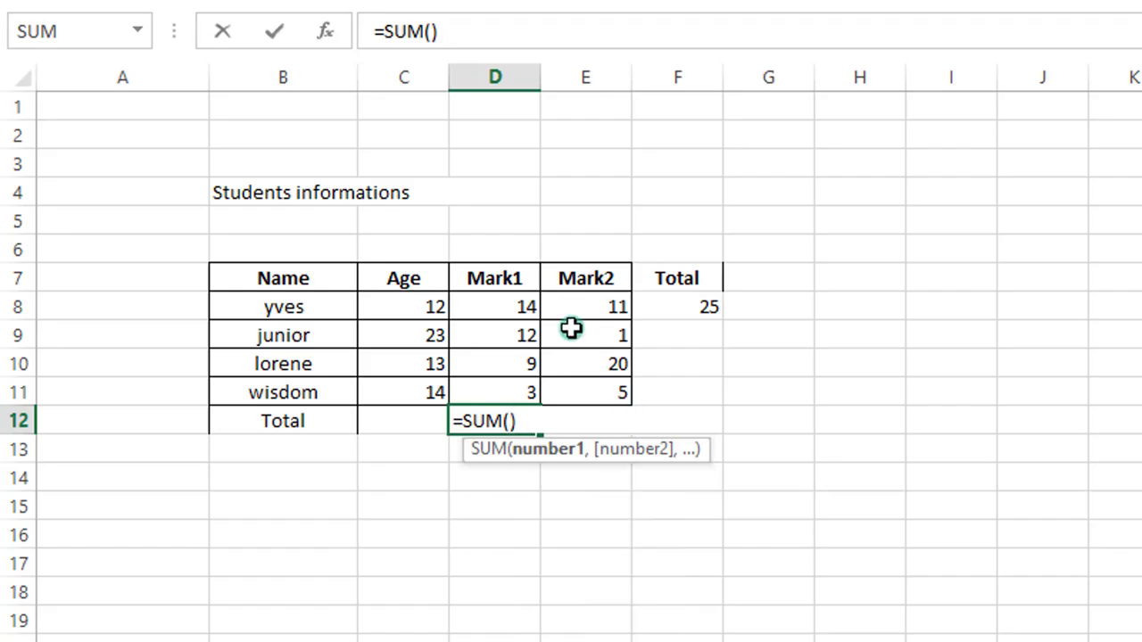
left_click(523, 306)
left_click_drag(520, 330, 520, 401)
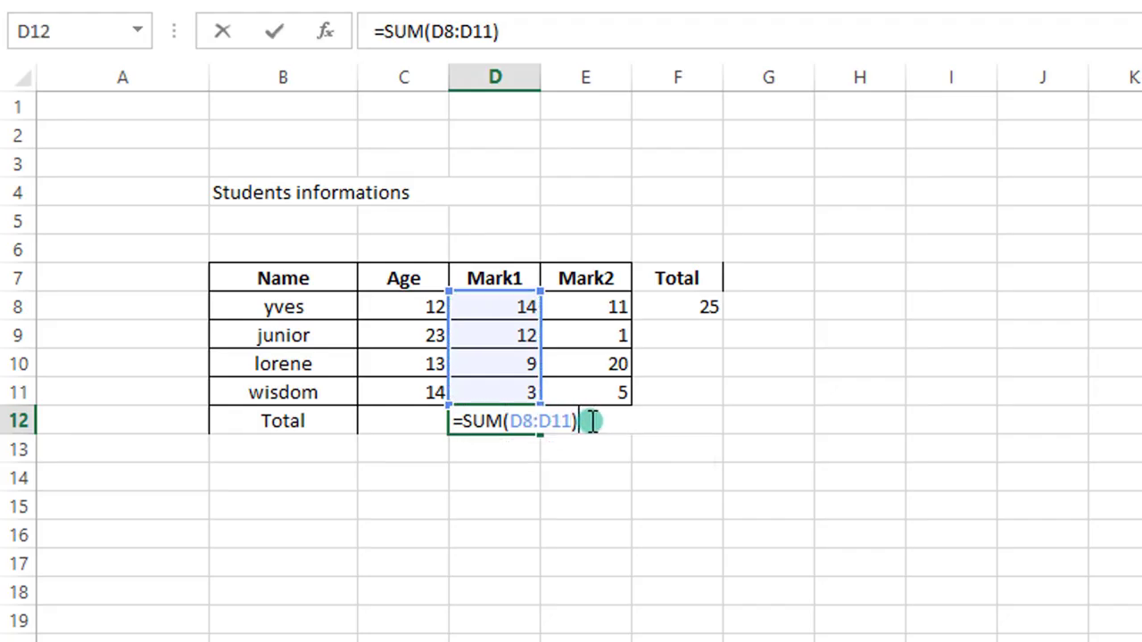
key("Return")
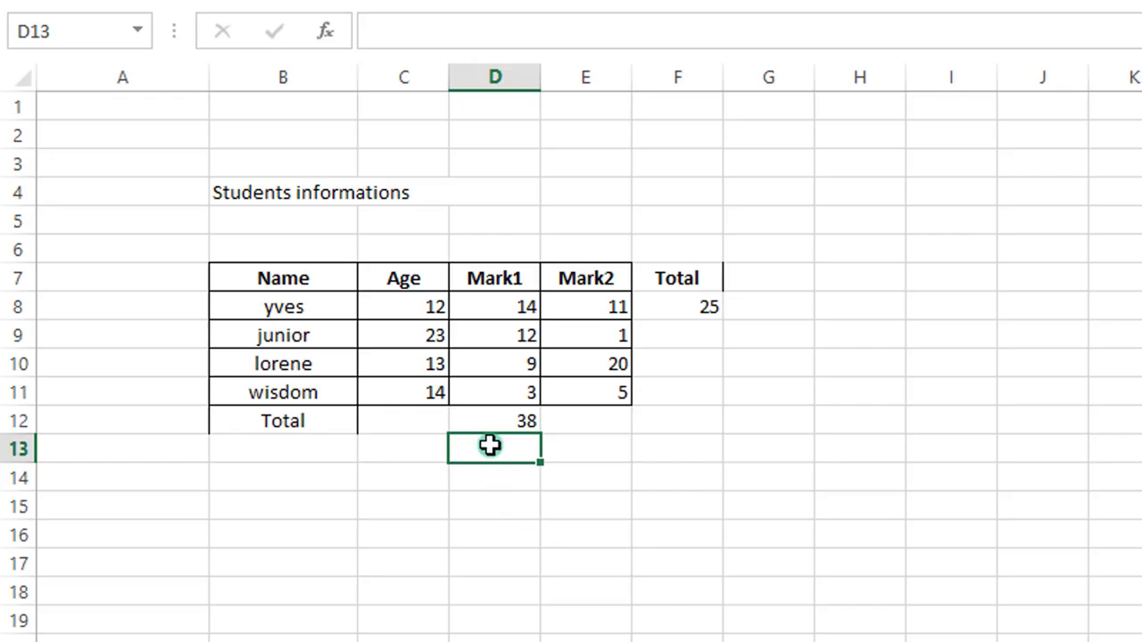
Step: Calculate the average of the Mark2 column in E12 with the formula =AVERAGE(E8:E11)
left_click(590, 422)
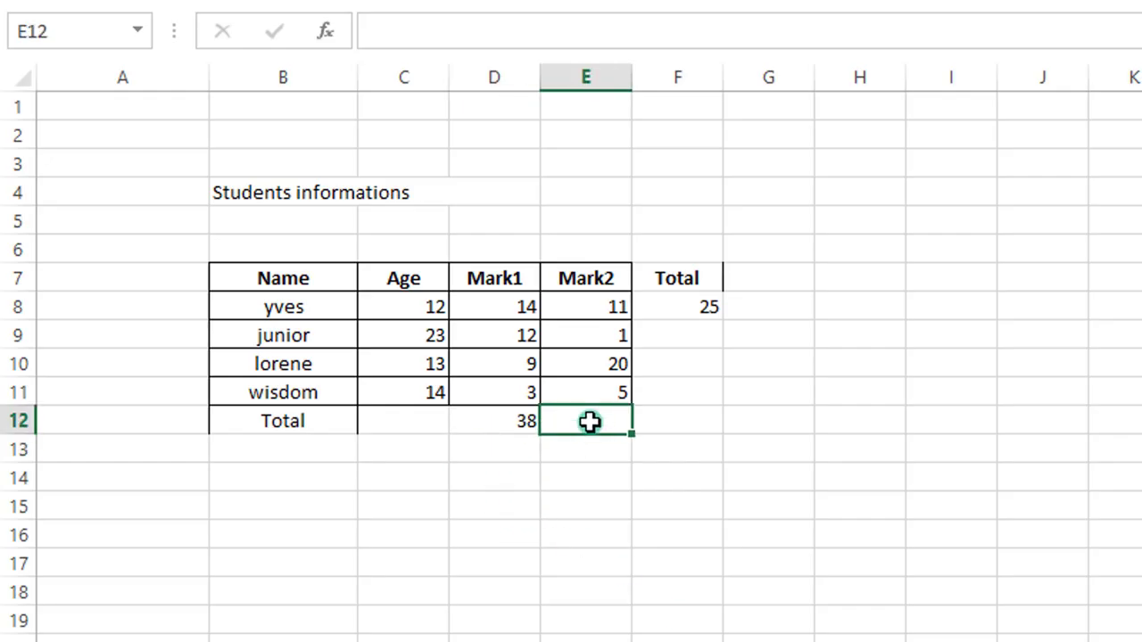
type("=")
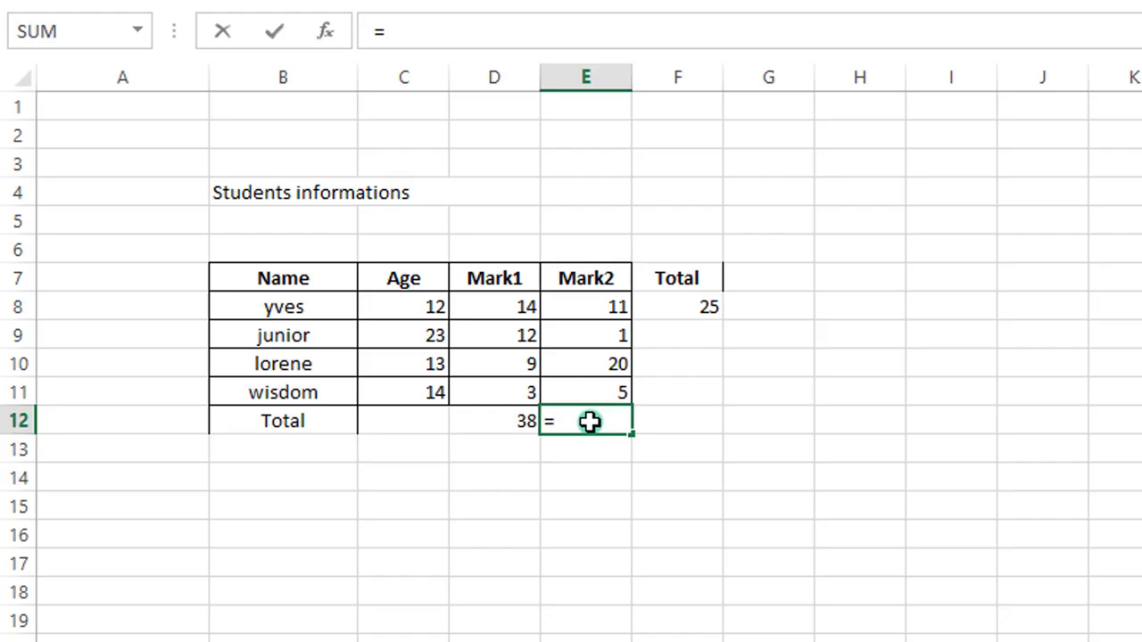
type("aver")
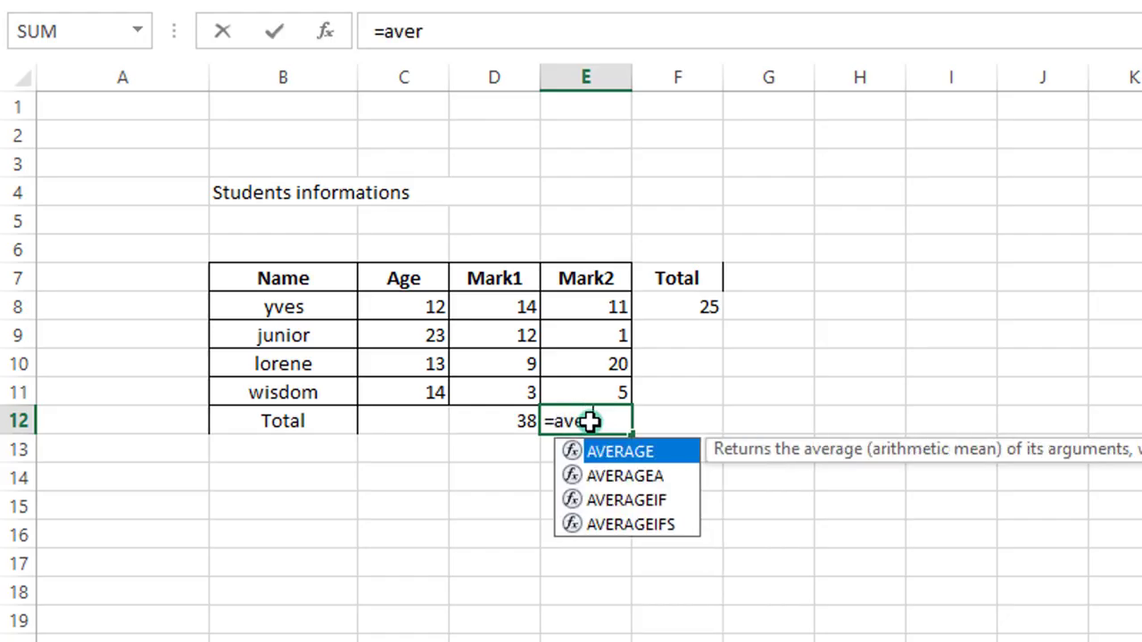
double_click(645, 453)
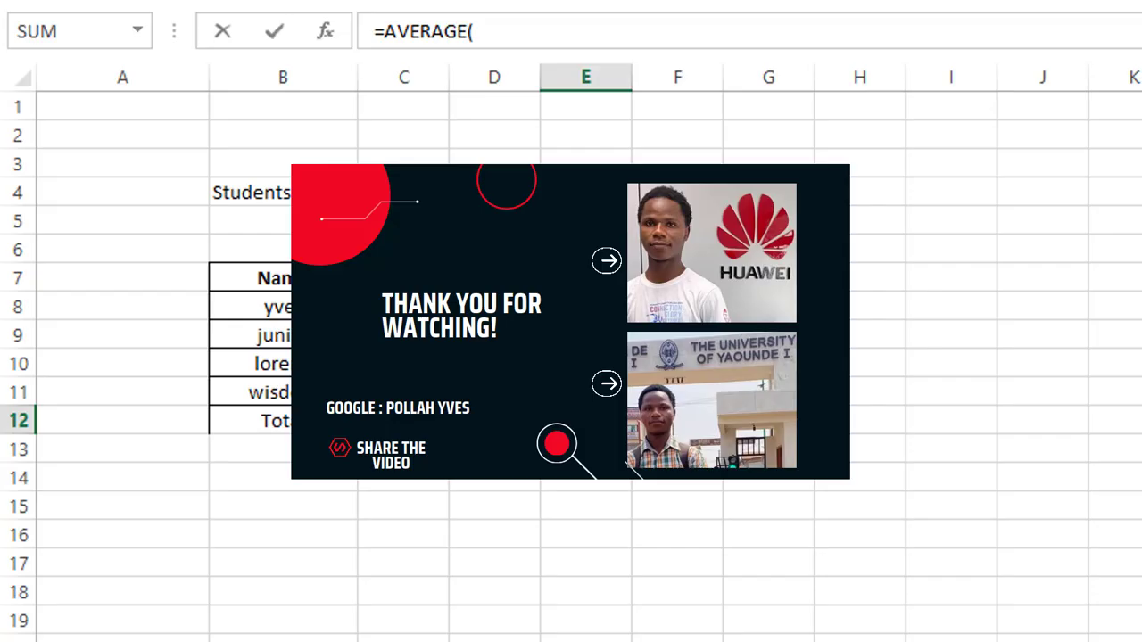
left_click_drag(604, 304, 601, 383)
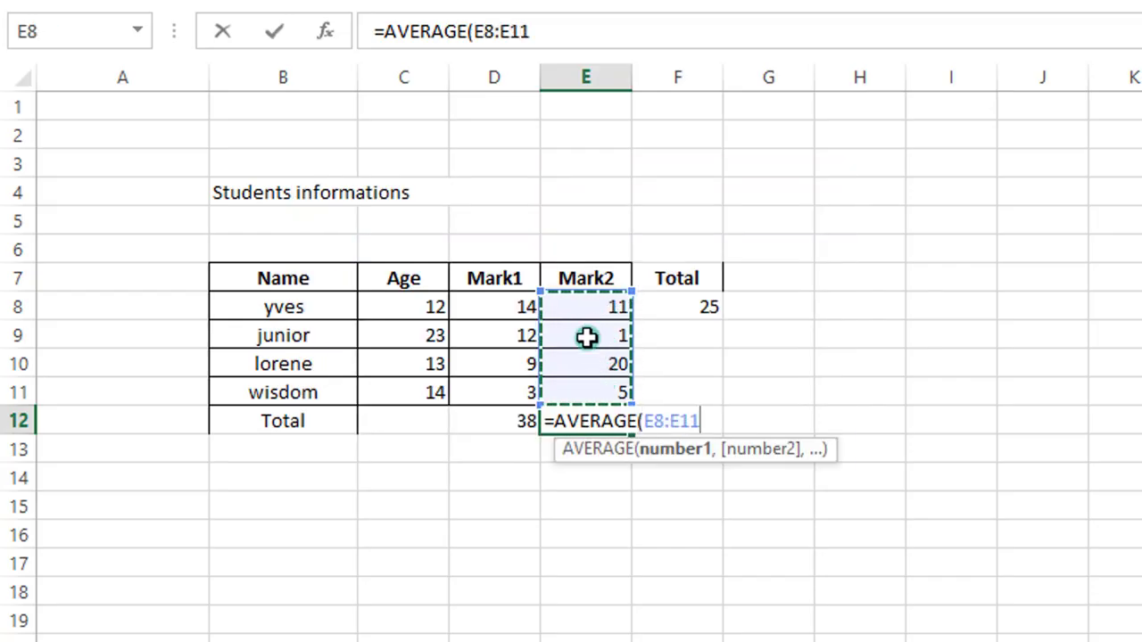
type(")")
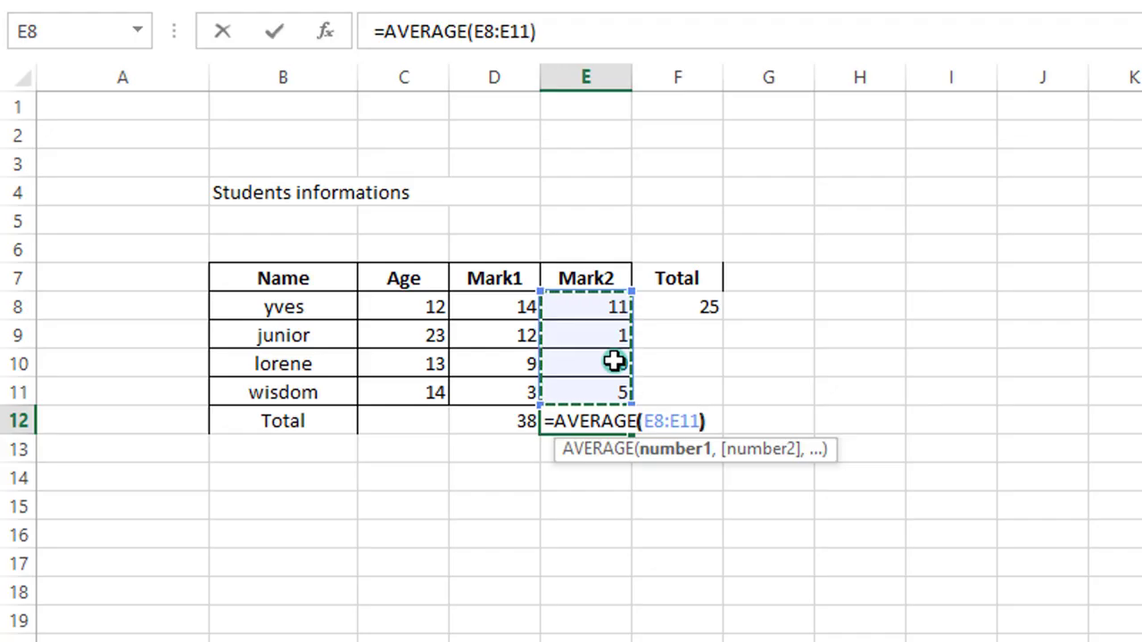
key("Return")
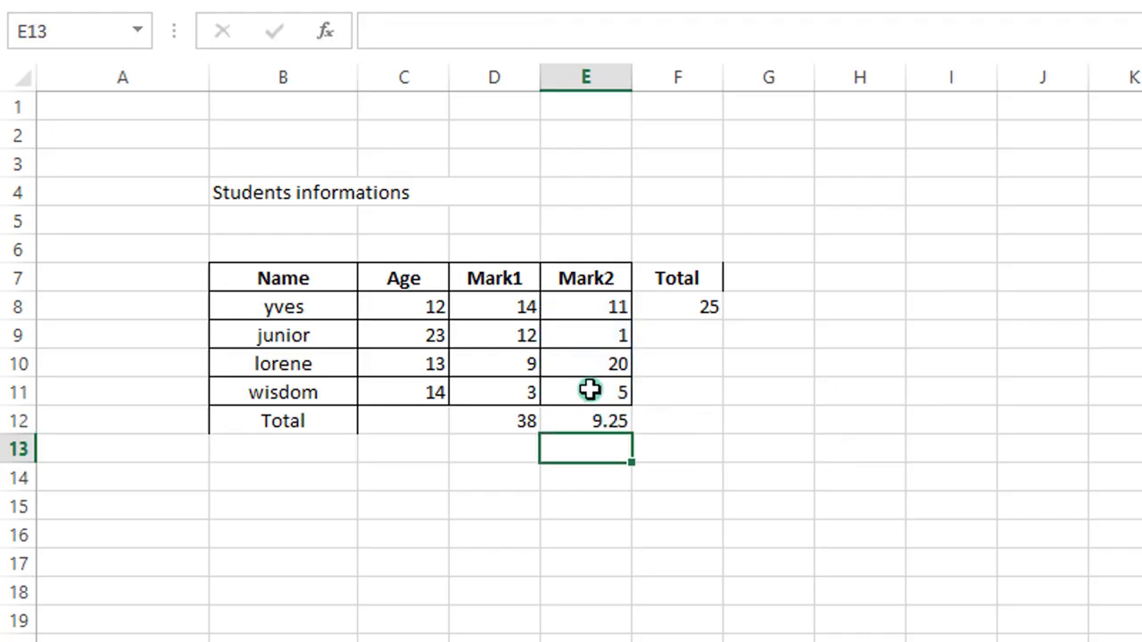
Step: Strip the AVERAGE function and its argument from the formula in E12, keeping only the equals sign
double_click(607, 420)
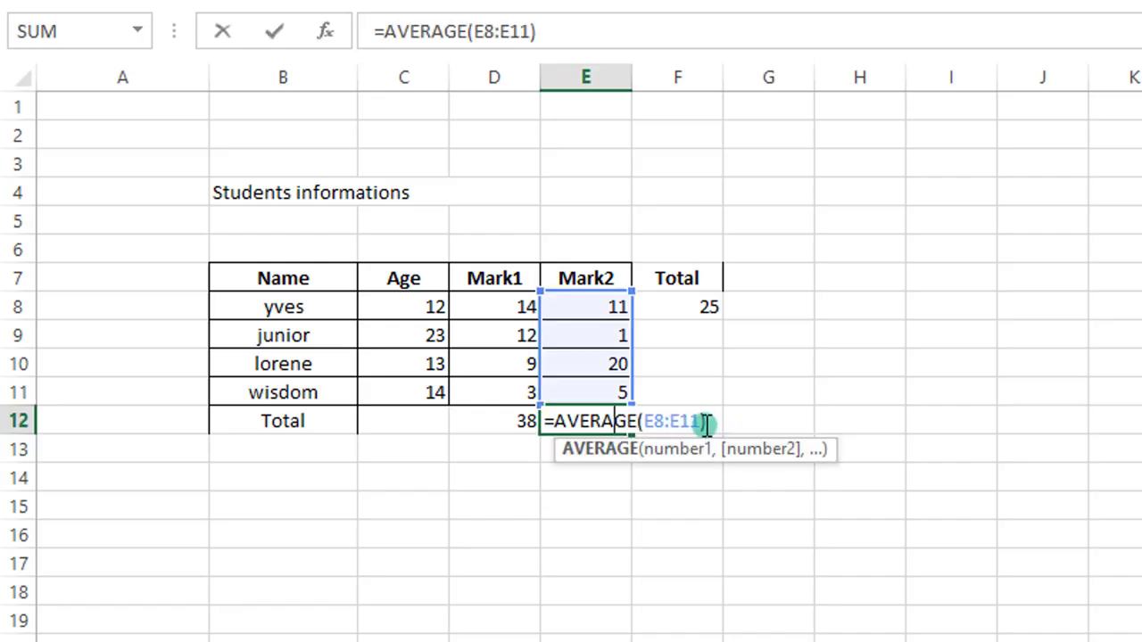
left_click(624, 420)
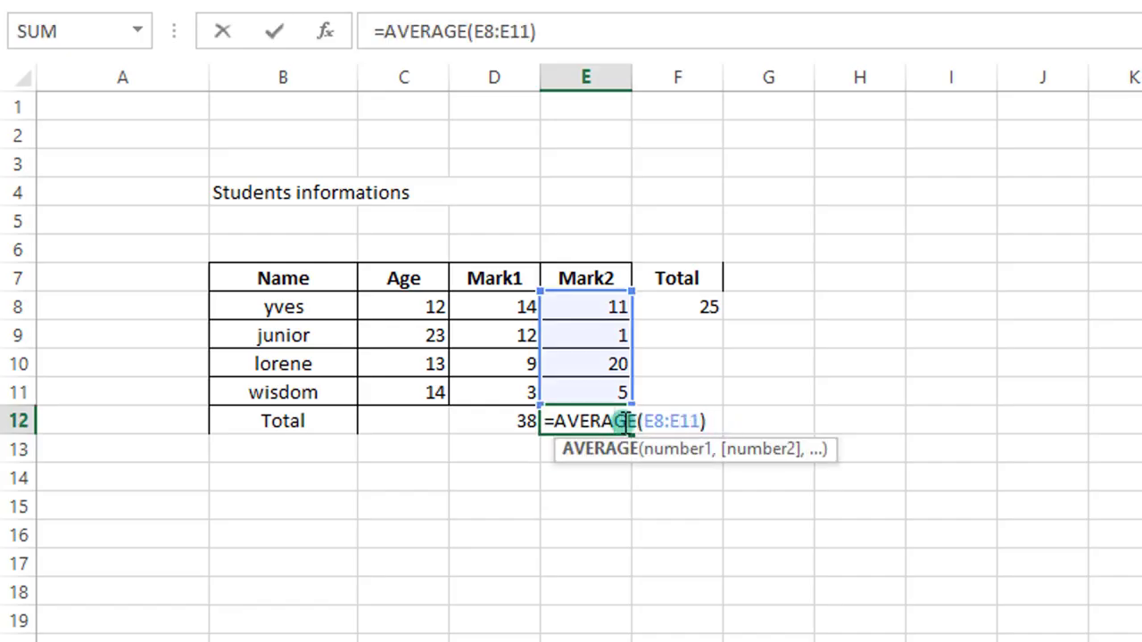
left_click(721, 419)
key("BackSpace")
key("BackSpace")
key("BackSpace")
key("BackSpace")
key("BackSpace")
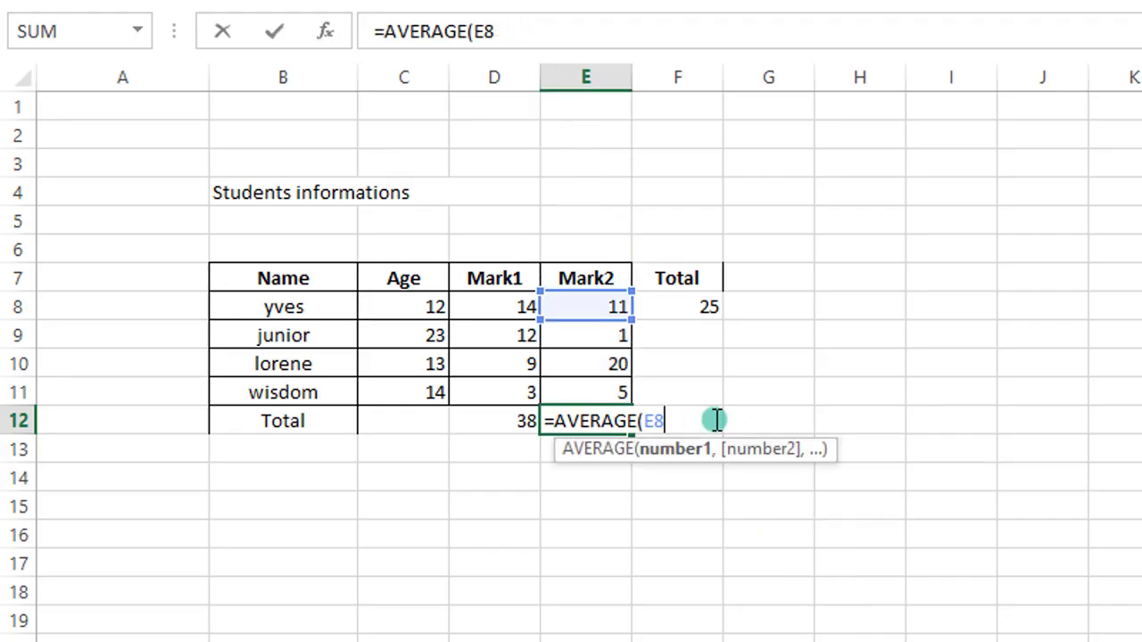
key("BackSpace")
key("BackSpace")
key("BackSpace")
key("BackSpace")
key("BackSpace")
key("BackSpace")
key("BackSpace")
key("BackSpace")
key("BackSpace")
key("BackSpace")
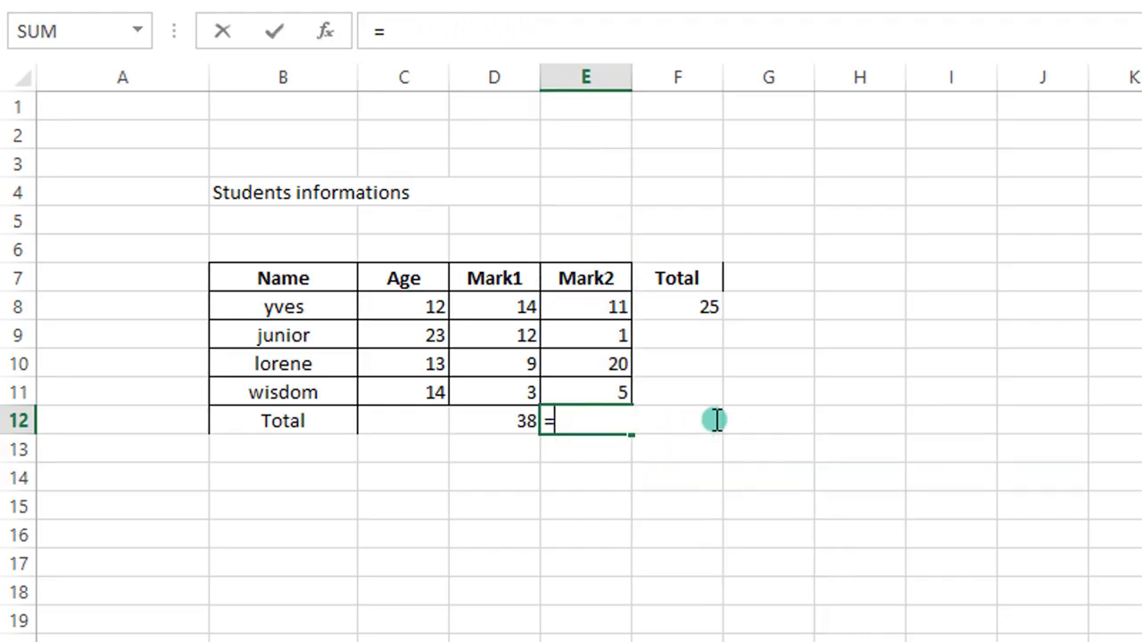
Step: Reference the Mark2 range E8:E11 directly after the equals sign in E12
left_click(619, 307)
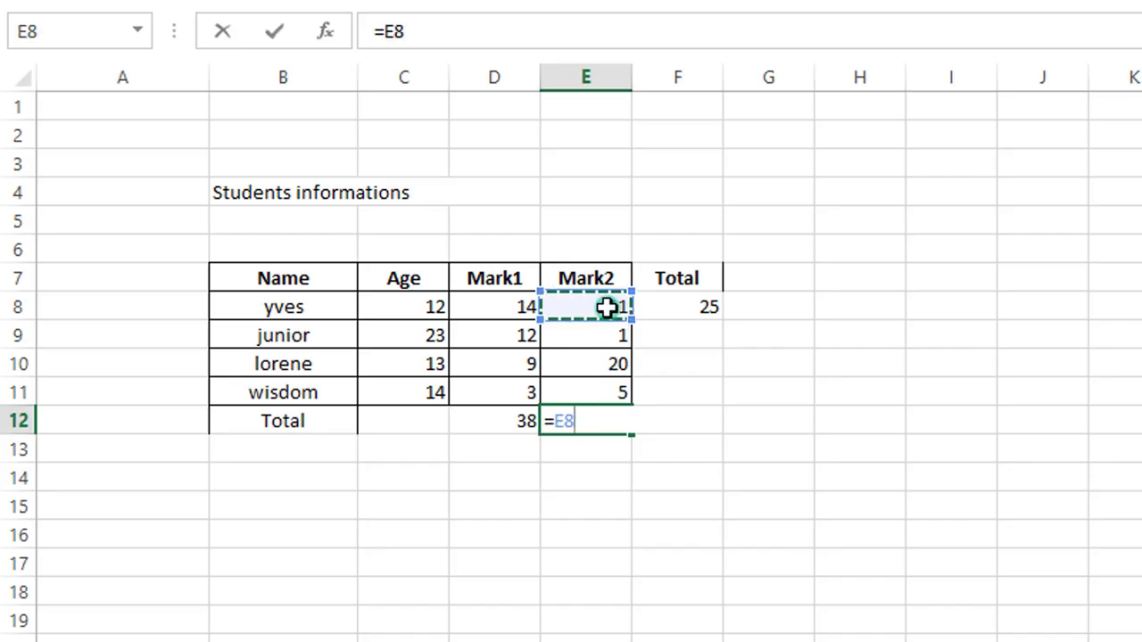
left_click_drag(605, 307, 608, 386)
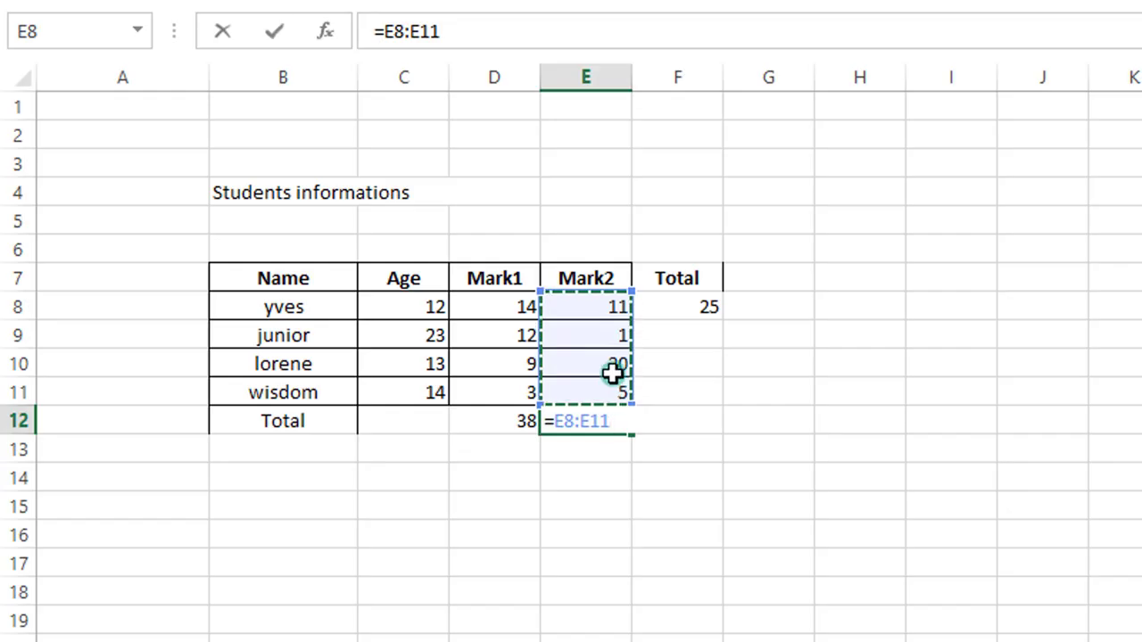
left_click(619, 421)
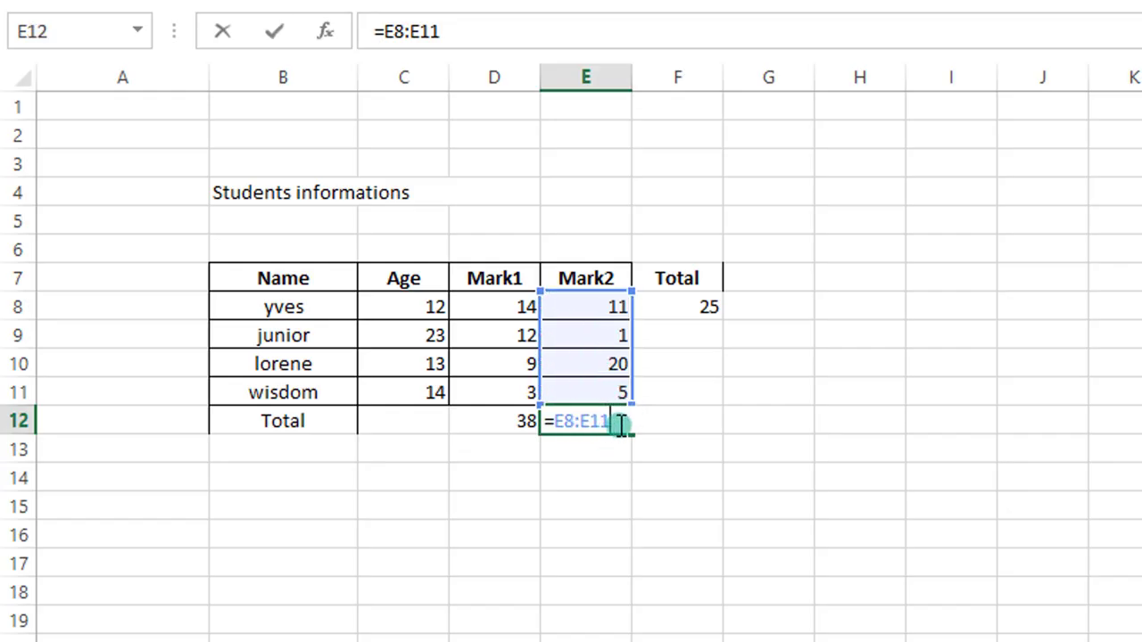
Step: Erase the whole entry in E12, including the equals sign
key("BackSpace")
key("BackSpace")
key("BackSpace")
key("BackSpace")
key("BackSpace")
key("BackSpace")
key("BackSpace")
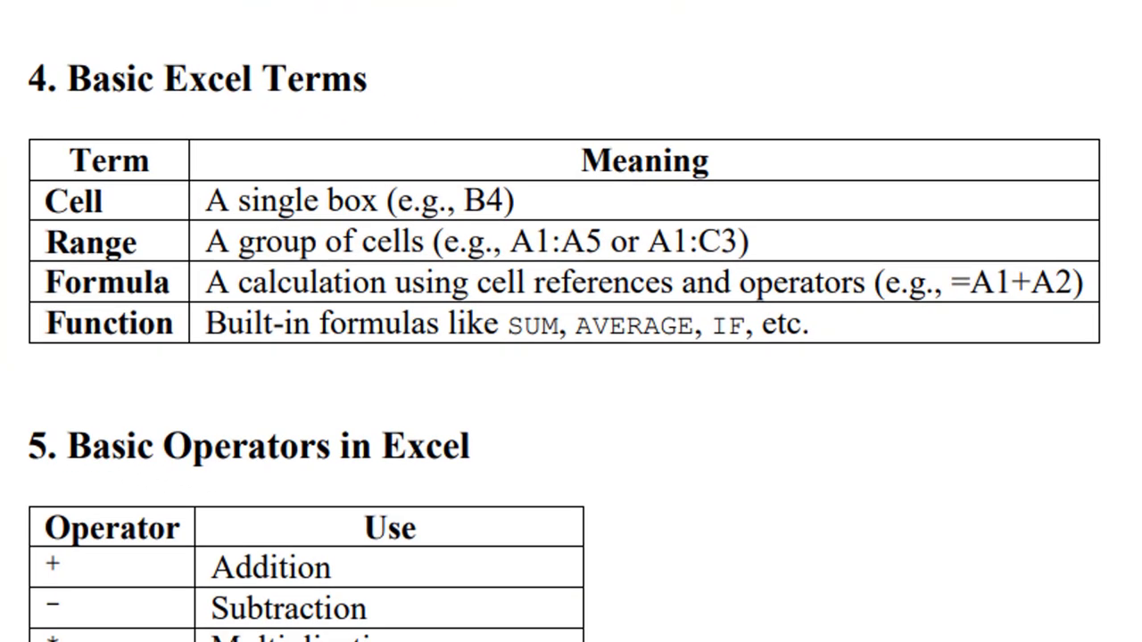
Step: Switch to the course notes and read through the Basic Excel Terms and Basic Operators in Excel sections
scroll(571, 348, "down", 2)
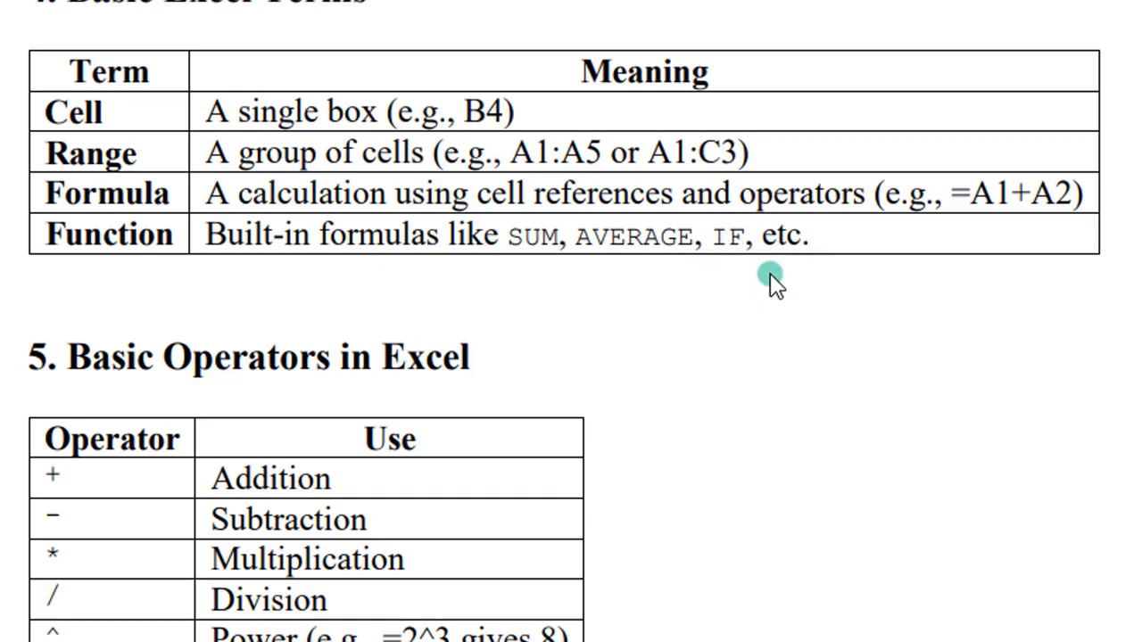
scroll(772, 283, "down", 1)
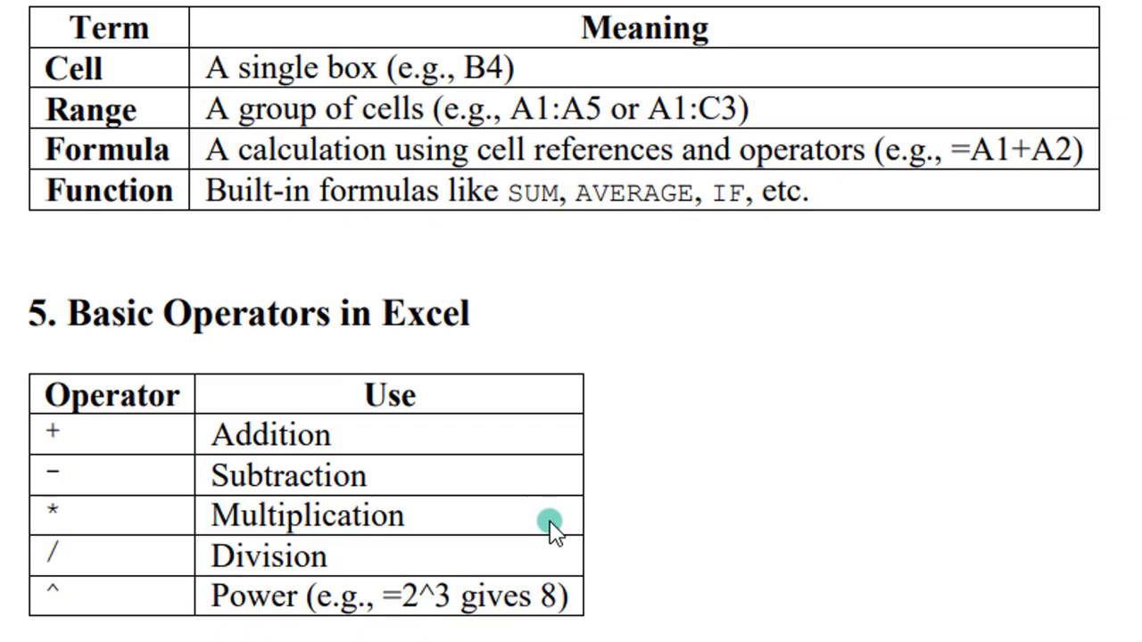
scroll(551, 522, "down", 3)
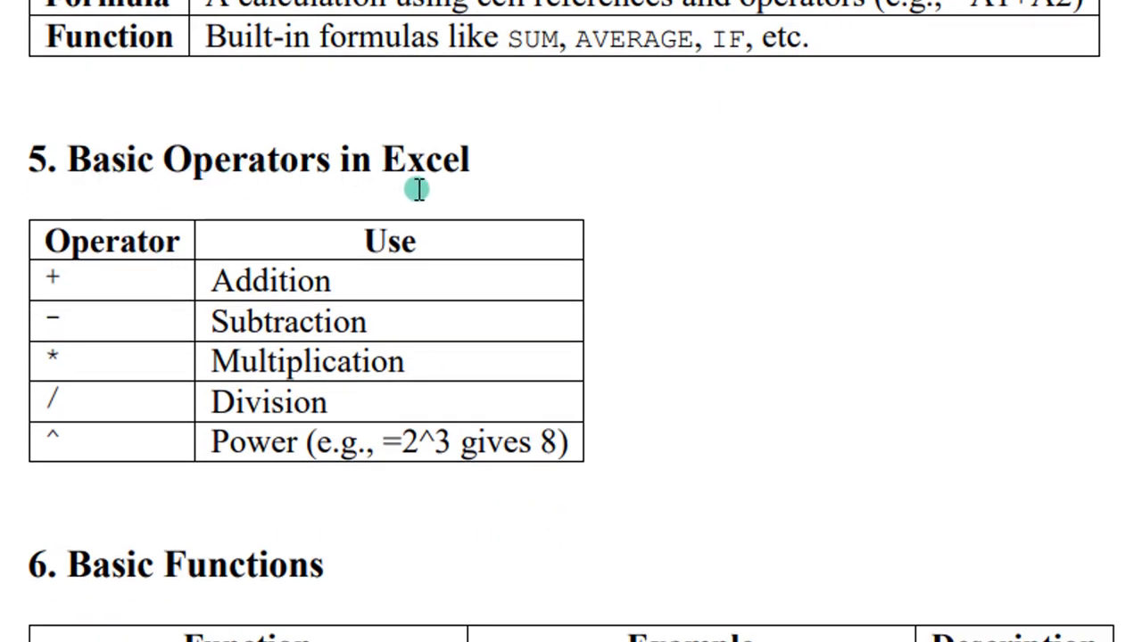
scroll(419, 189, "down", 2)
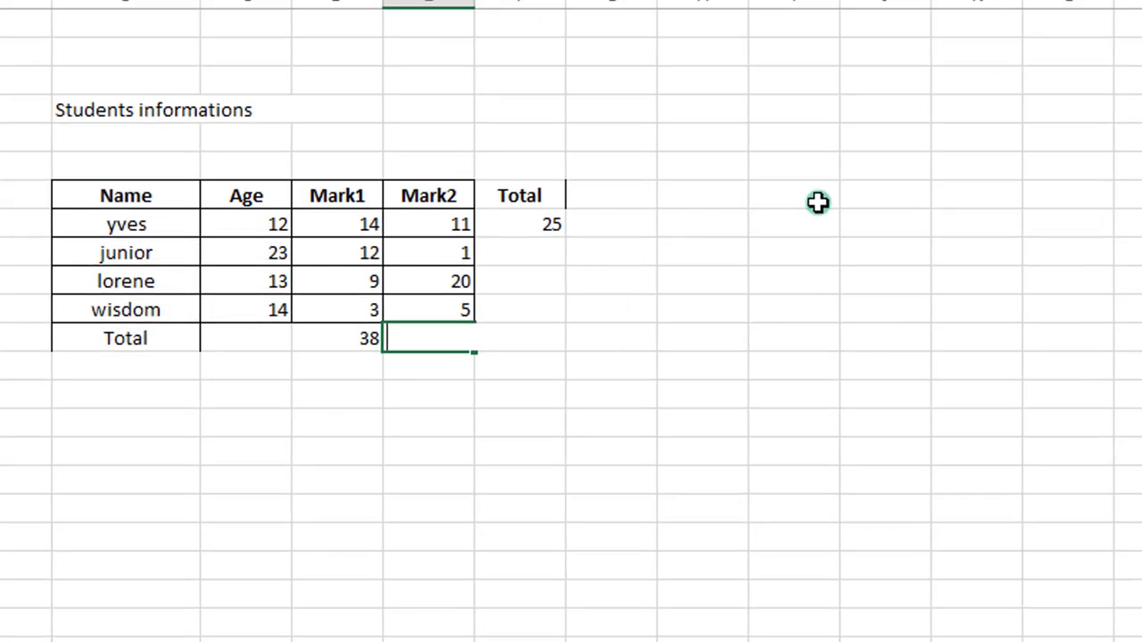
Step: Return to the Excel worksheet and enter the power expression 2^3 in H7 without an equals sign
left_click(683, 201)
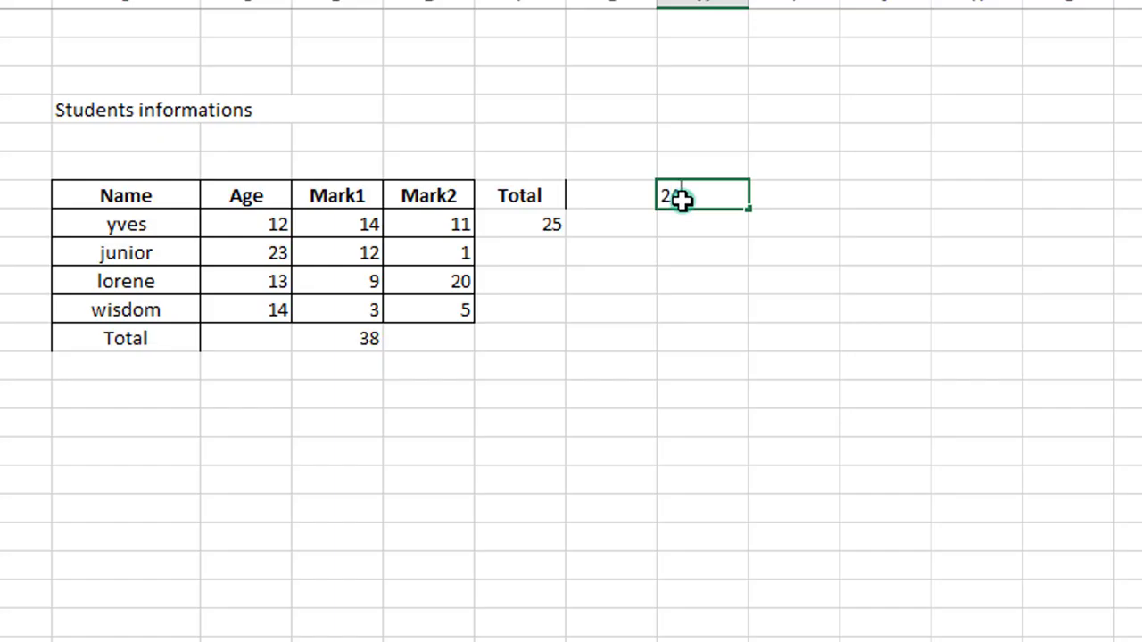
type("2^3")
key("Return")
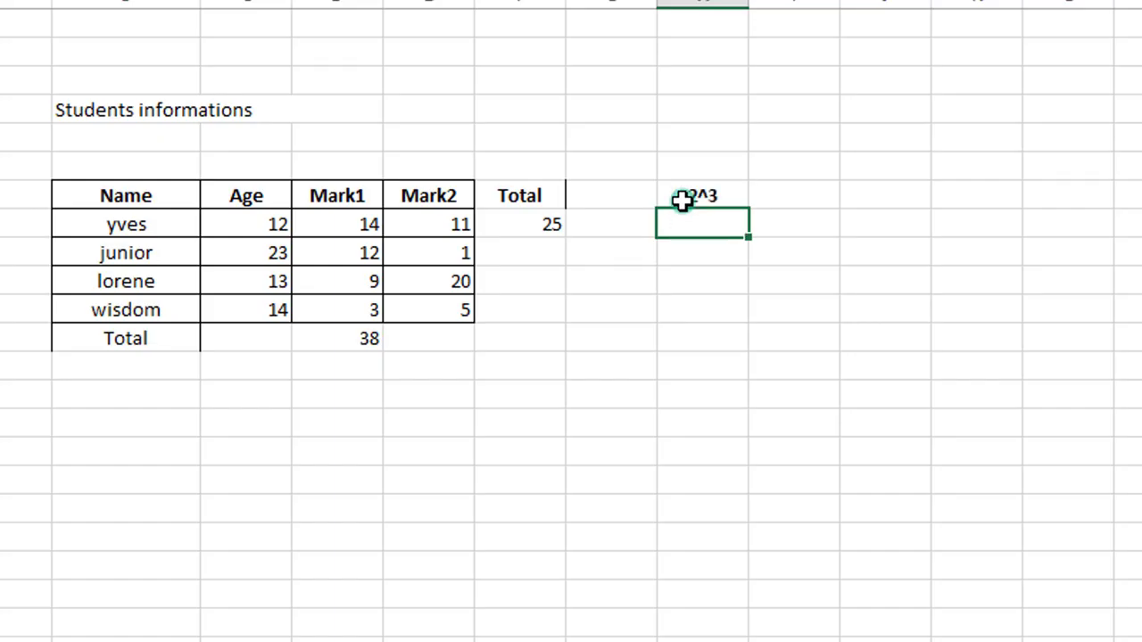
Step: Turn the H7 entry into the power formula =2^3
double_click(718, 198)
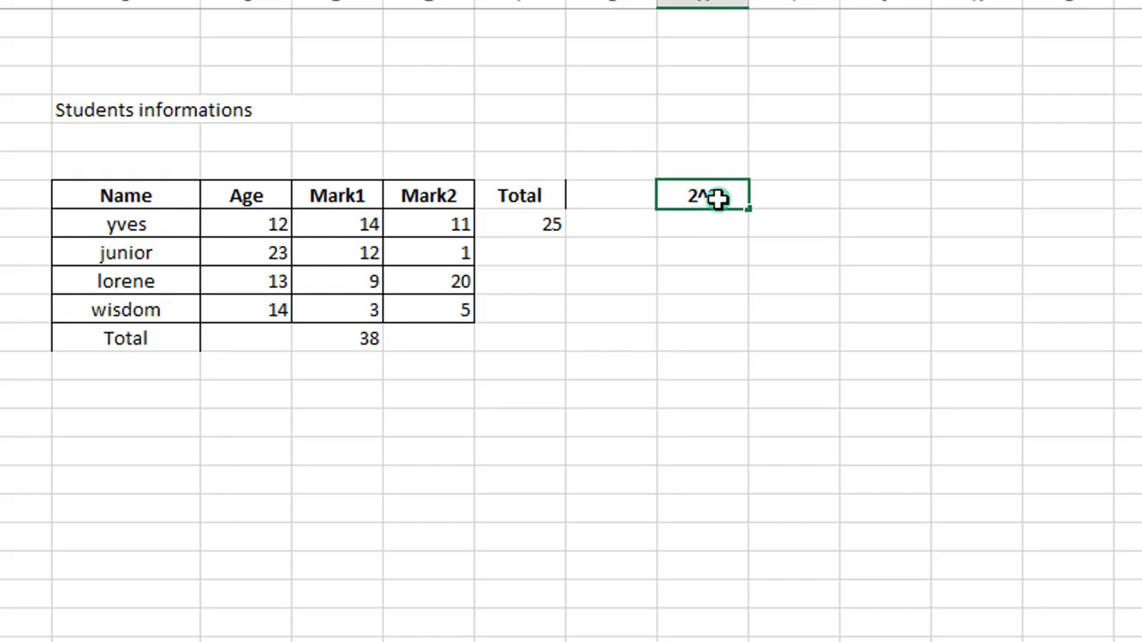
left_click(689, 195)
left_click_drag(685, 196, 694, 196)
key("Return")
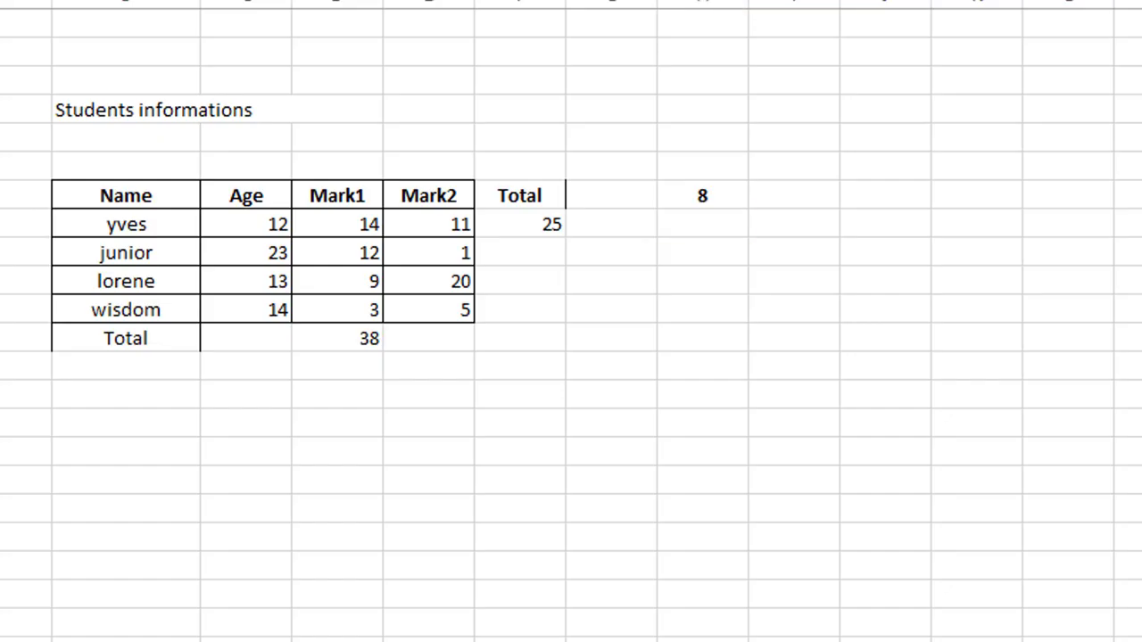
Step: Switch back to the course notes and review the Basic Functions table down to the Cell Referencing section
key("alt+Tab")
scroll(649, 473, "down", 3)
scroll(649, 473, "down", 2)
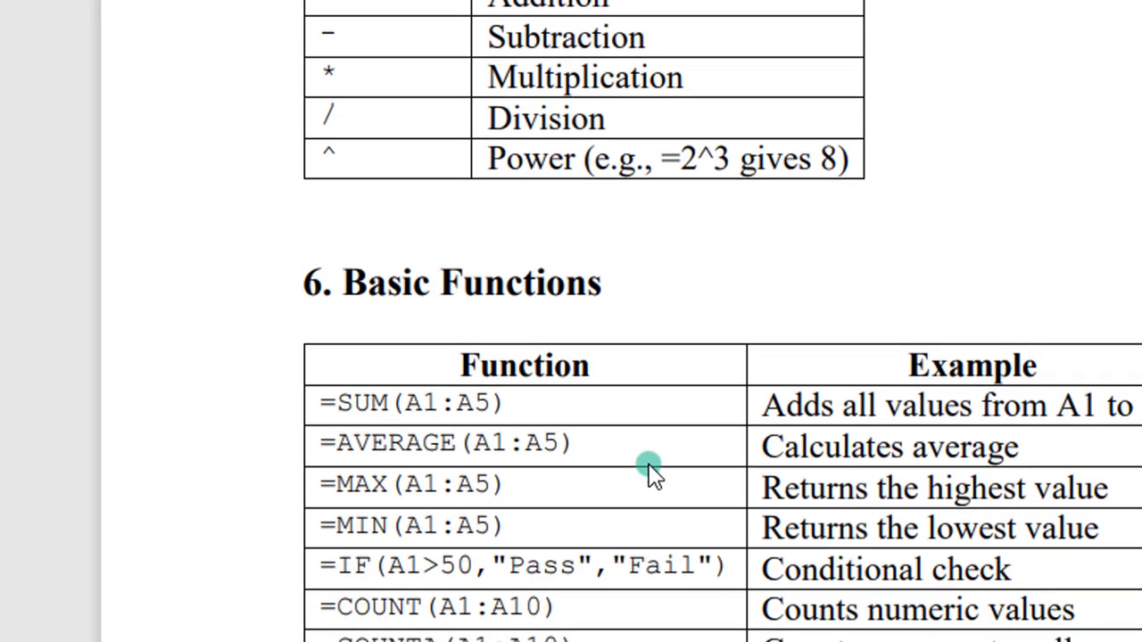
scroll(604, 270, "down", 1)
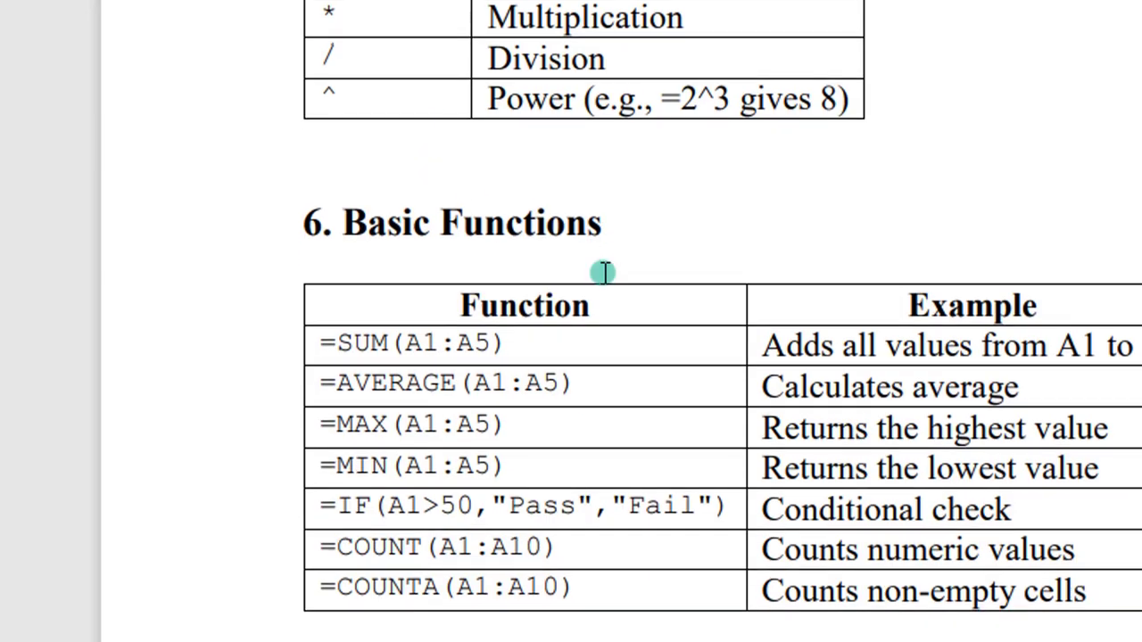
scroll(604, 272, "down", 3)
scroll(313, 275, "down", 3)
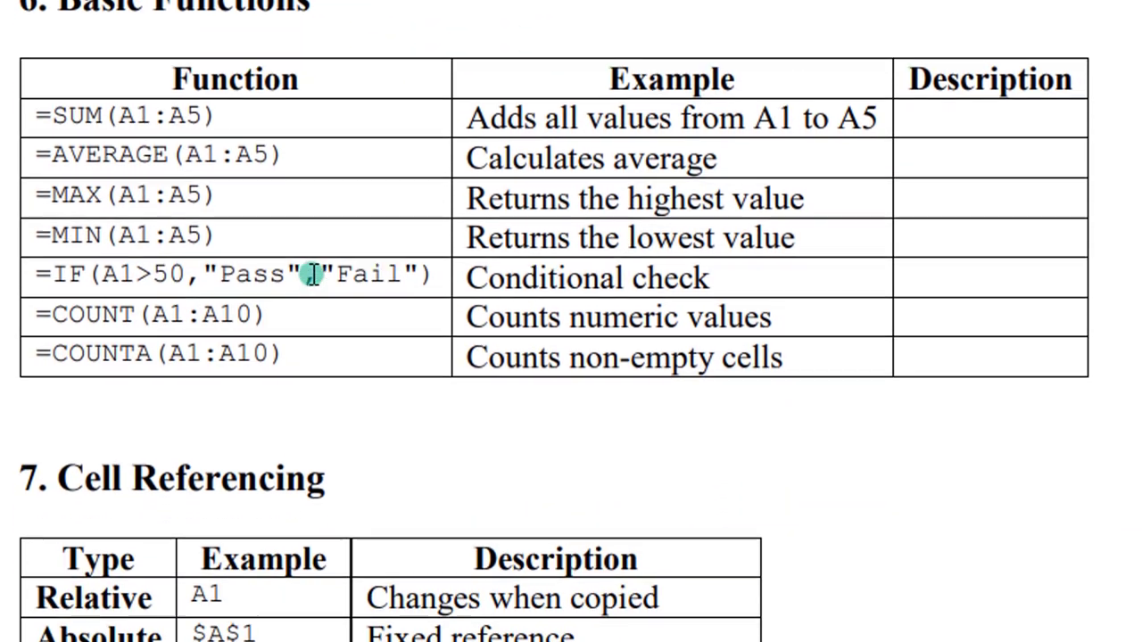